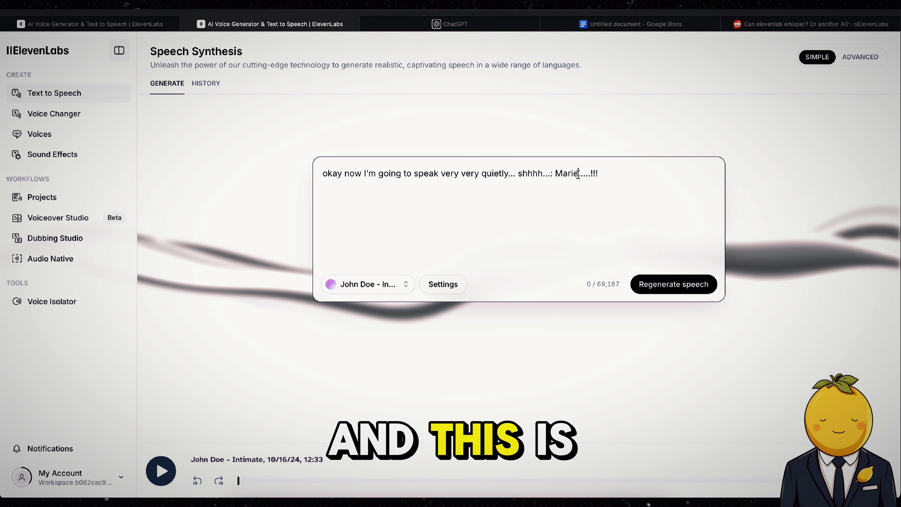
Delete the trailing dots and exclamation marks from the whisper text and regenerate the speech.
left_click_drag(578, 173, 632, 173)
key("BackSpace")
left_click(675, 284)
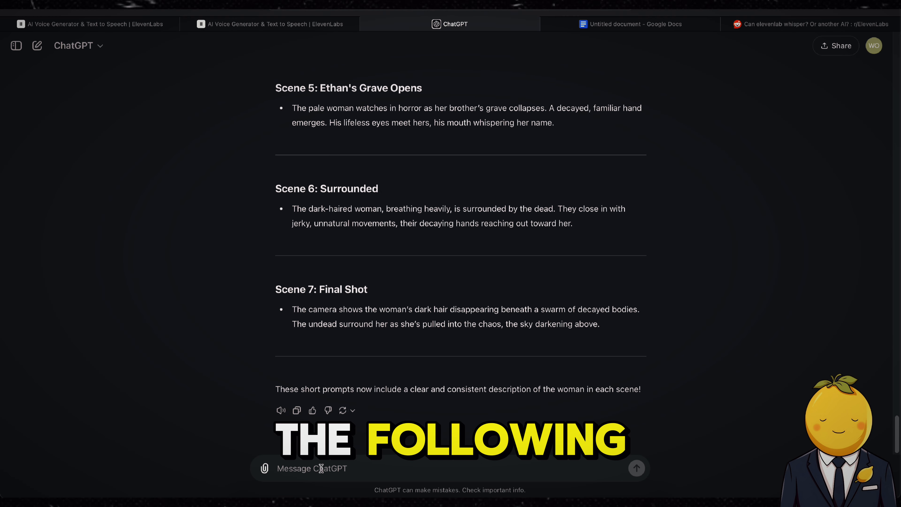
Ask ChatGPT "what sound effects are suitable for the story?".
type("what sound effects ")
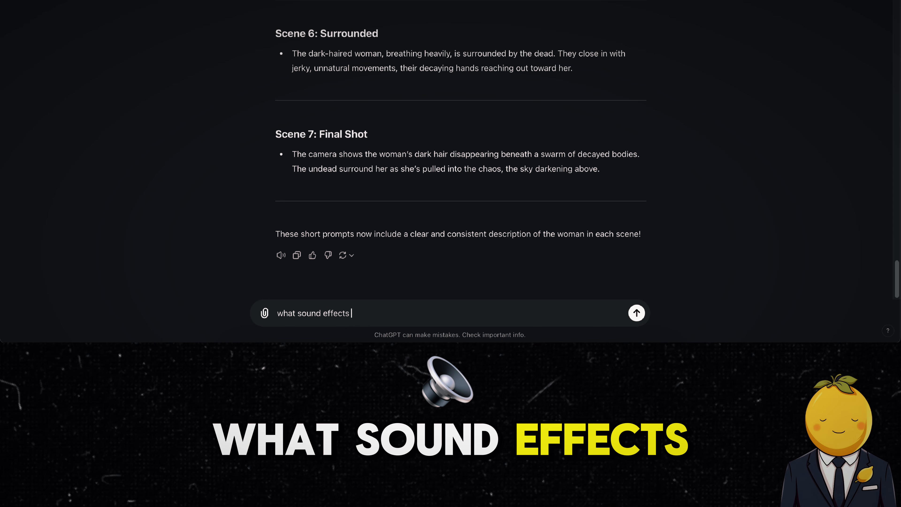
type("are suitable for the")
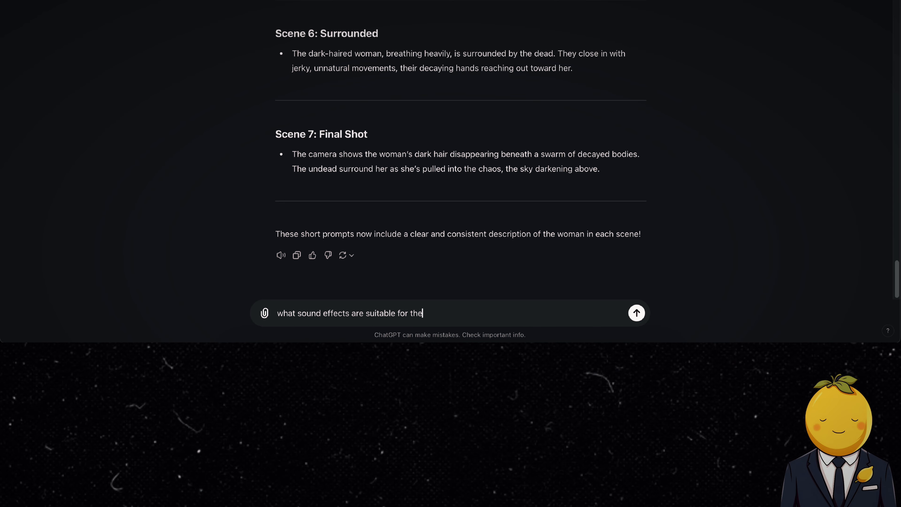
type(" story?")
key("Return")
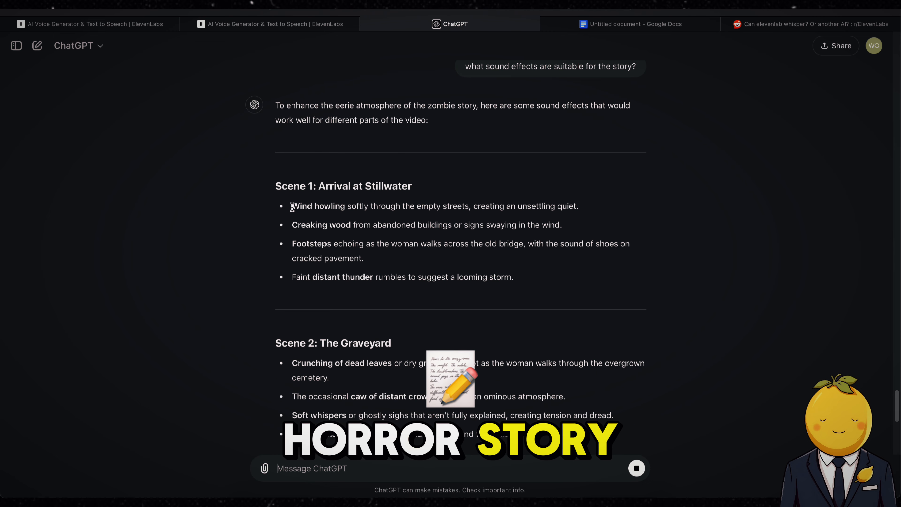
Copy "Wind howling" from the Scene 1 suggestions, then copy the link address of YouTube's "Howling Wind. [Sound Effect]" video.
right_click(344, 206)
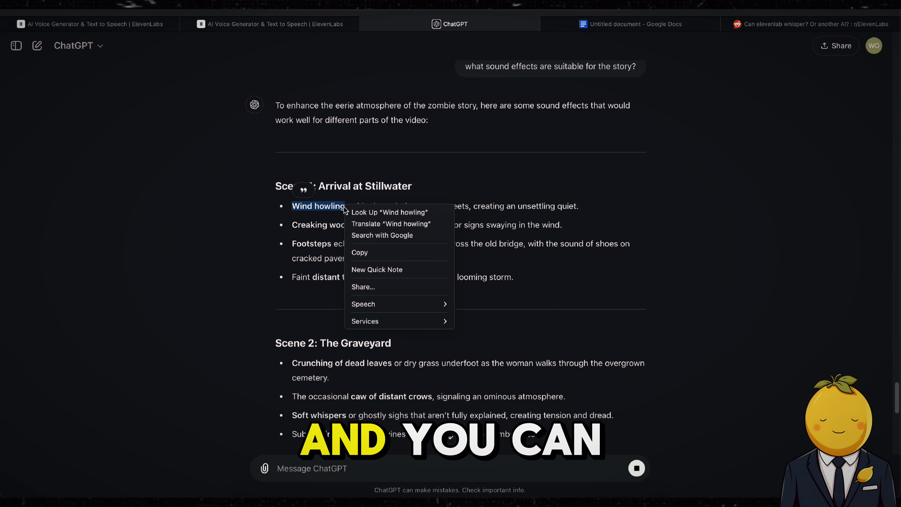
left_click(361, 255)
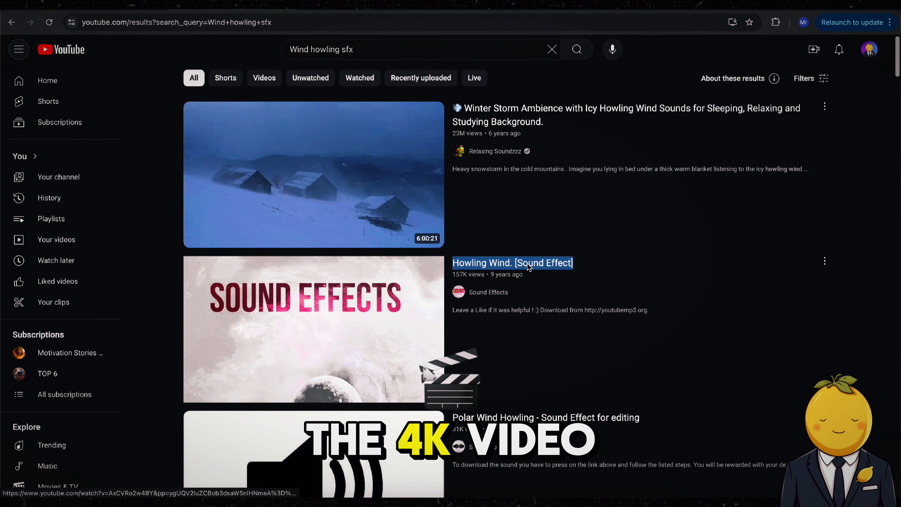
right_click(527, 264)
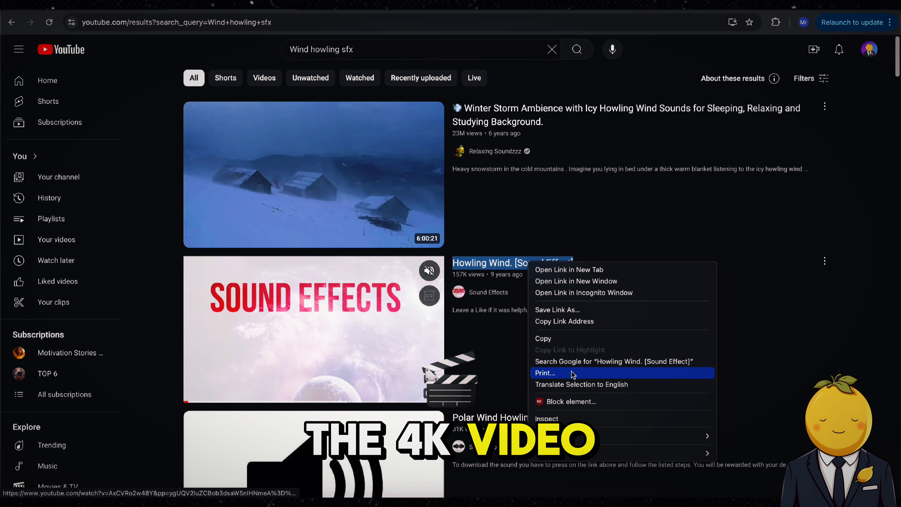
left_click(565, 321)
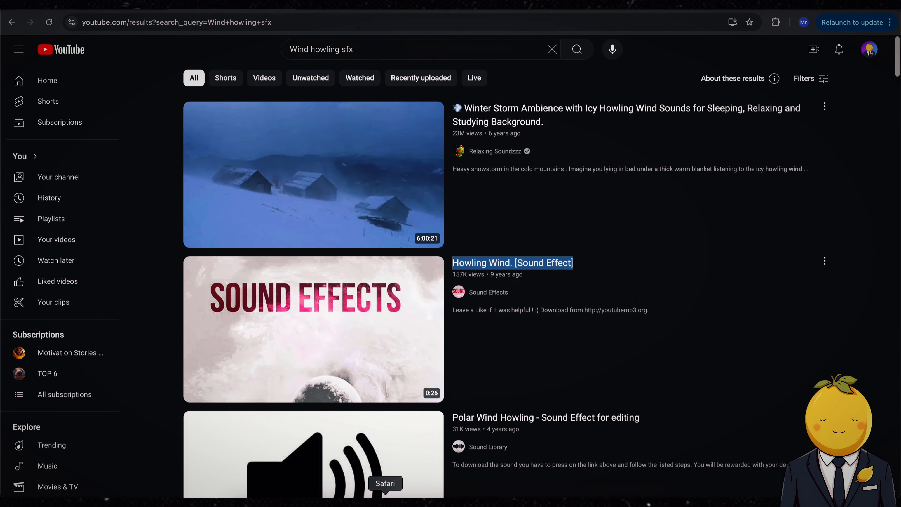
Search YouTube for the Creaking wood, Footsteps and Soft whispers sfx, and extract chosen clips as MP3 audio in 4K Video Downloader.
left_click_drag(340, 50, 261, 52)
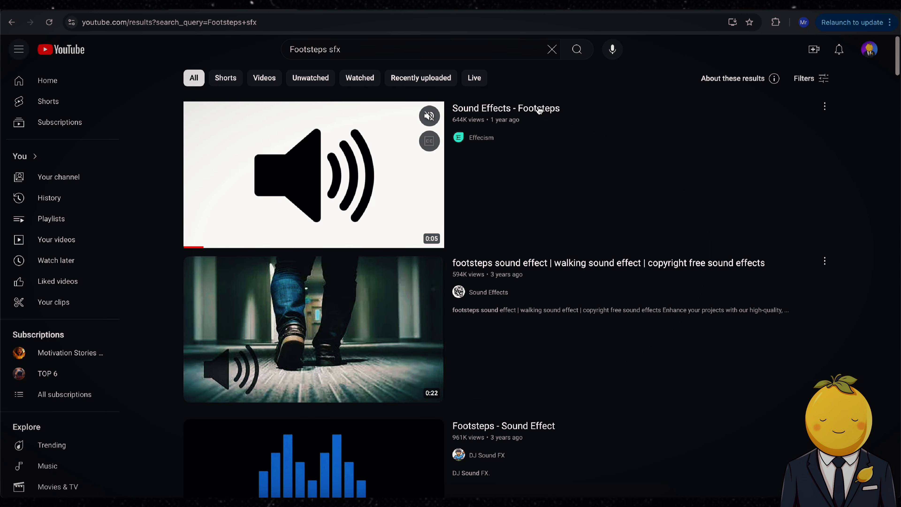
triple_click(539, 108)
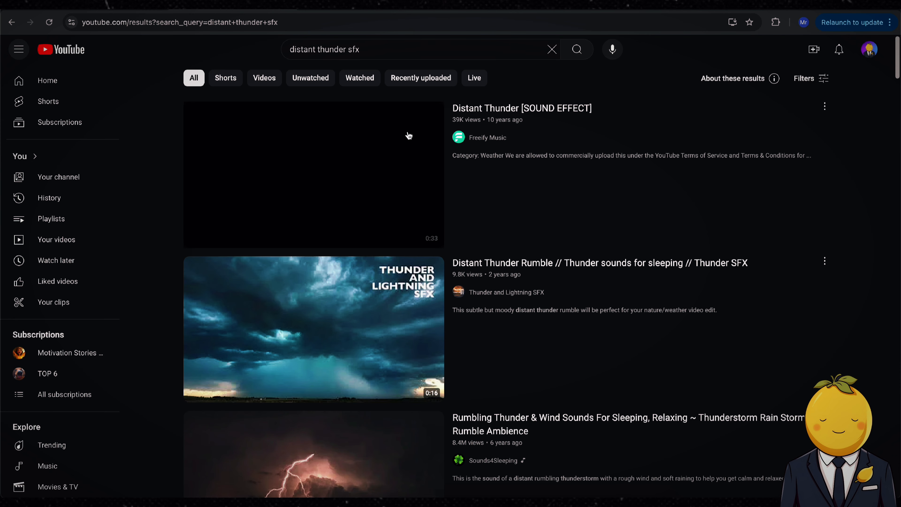
triple_click(521, 108)
right_click(461, 108)
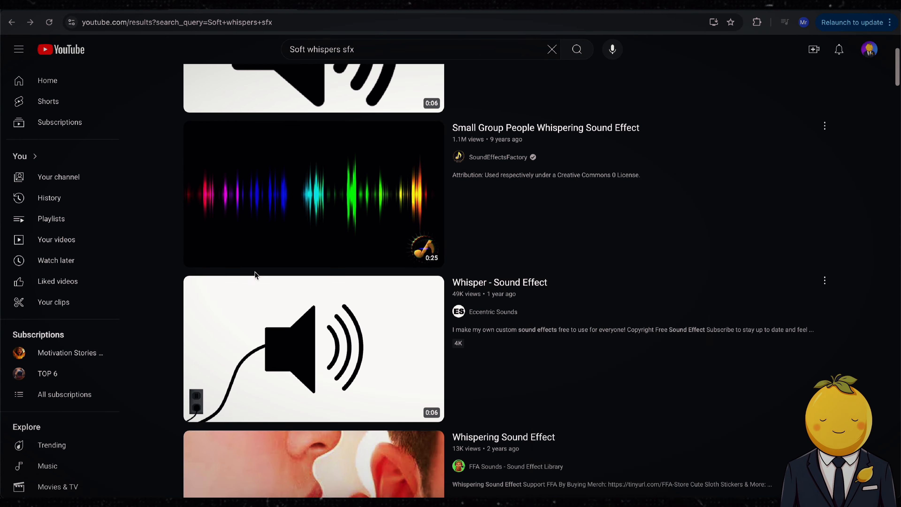
left_click(387, 38)
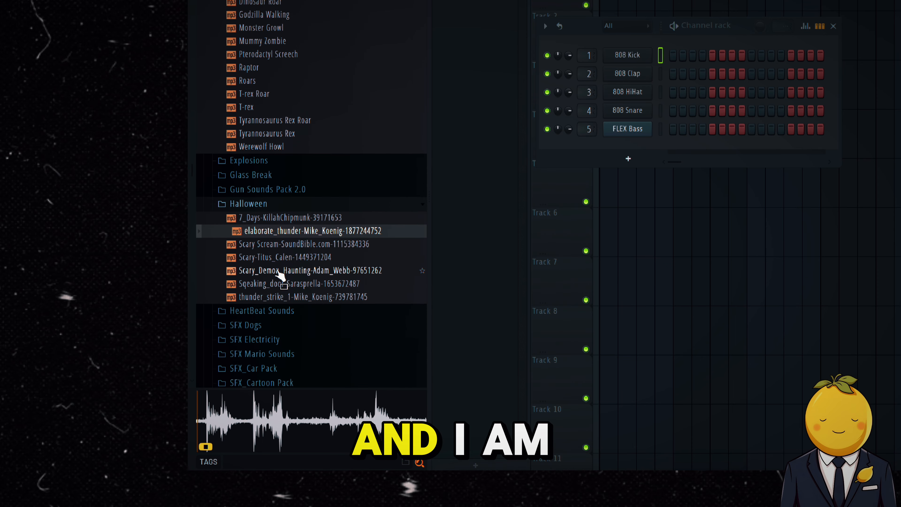
Preview the squeaking door, thunder strike and 7_Days sounds in FL Studio's Halloween sample folder.
scroll(274, 171, "up", 2)
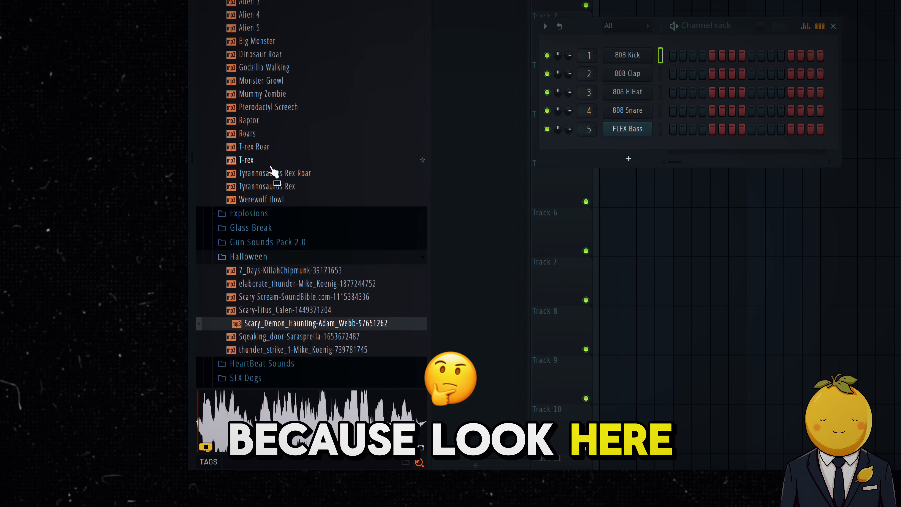
scroll(275, 174, "down", 3)
left_click(287, 256)
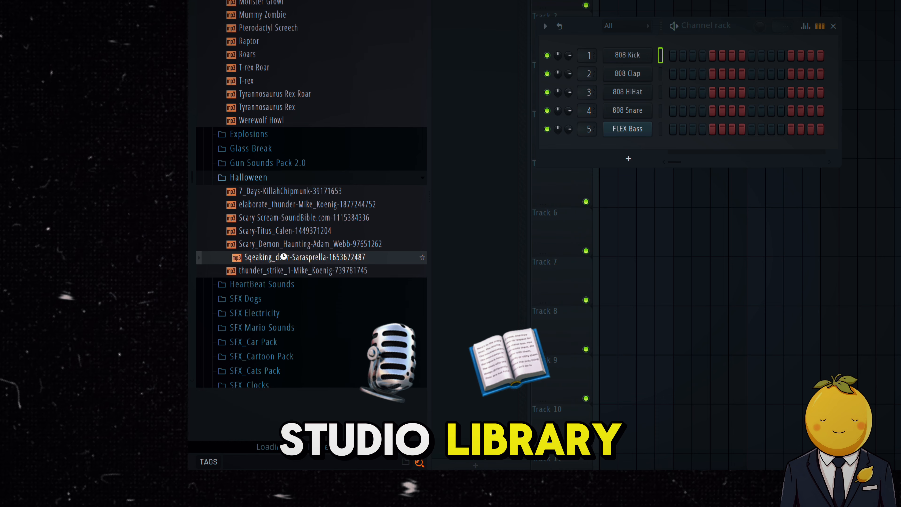
left_click(291, 271)
left_click(295, 192)
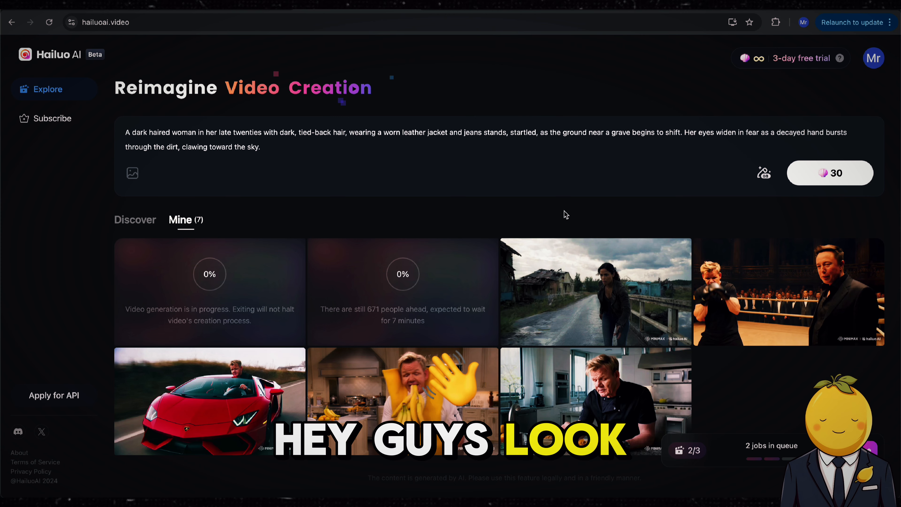
Open the generated video of the woman crossing the bridge in Hailuo AI, download it and close the viewer.
mouse_move(610, 322)
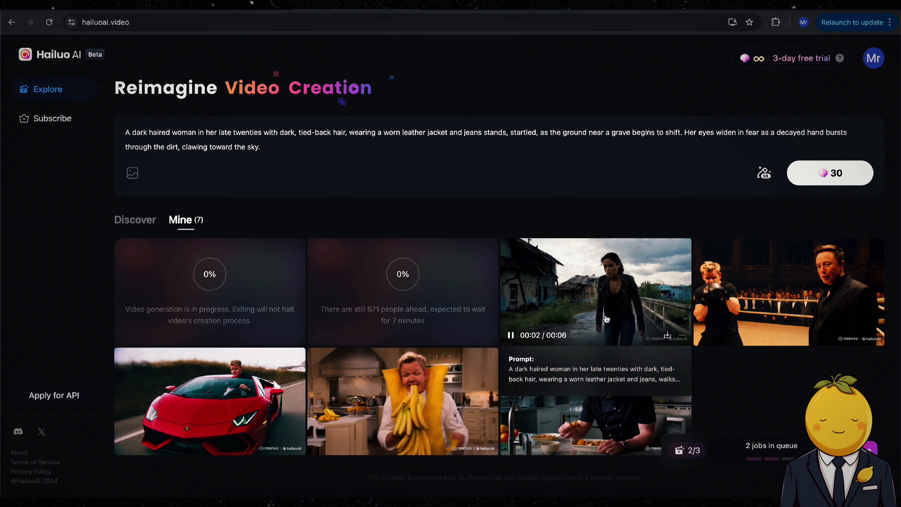
left_click(606, 319)
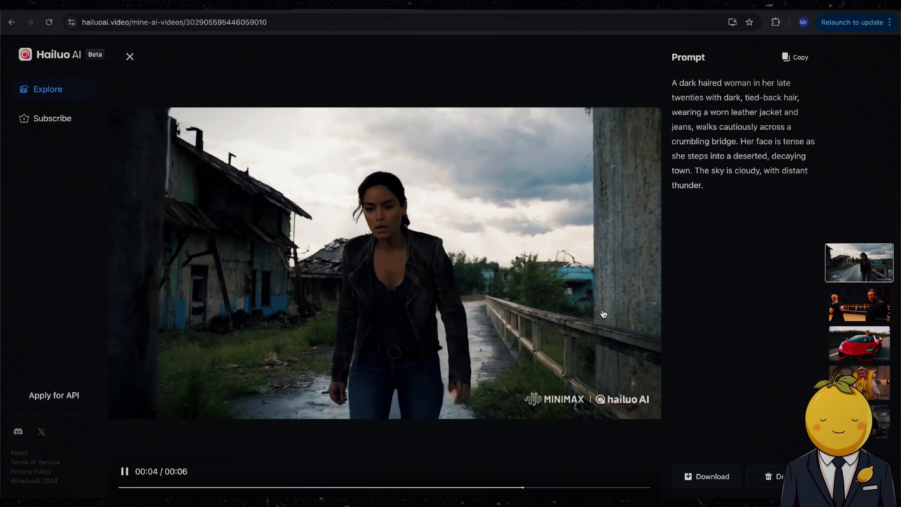
left_click(707, 483)
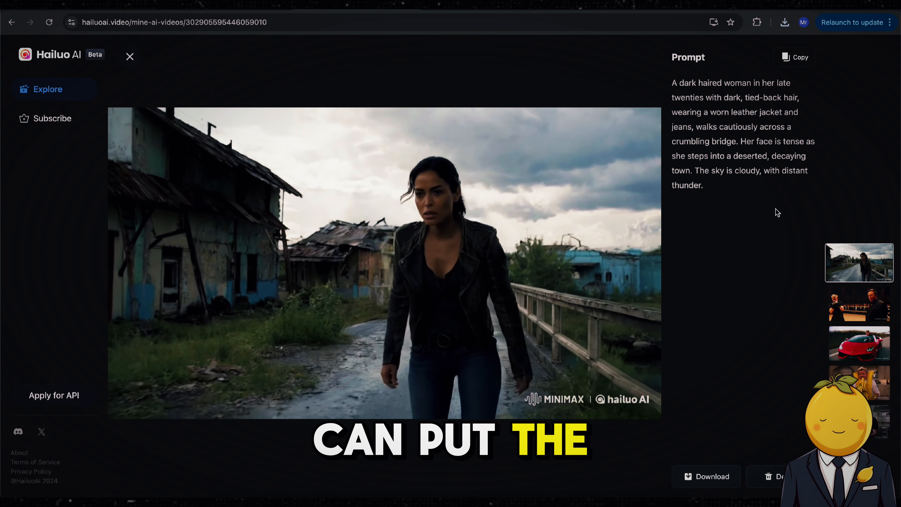
left_click(130, 57)
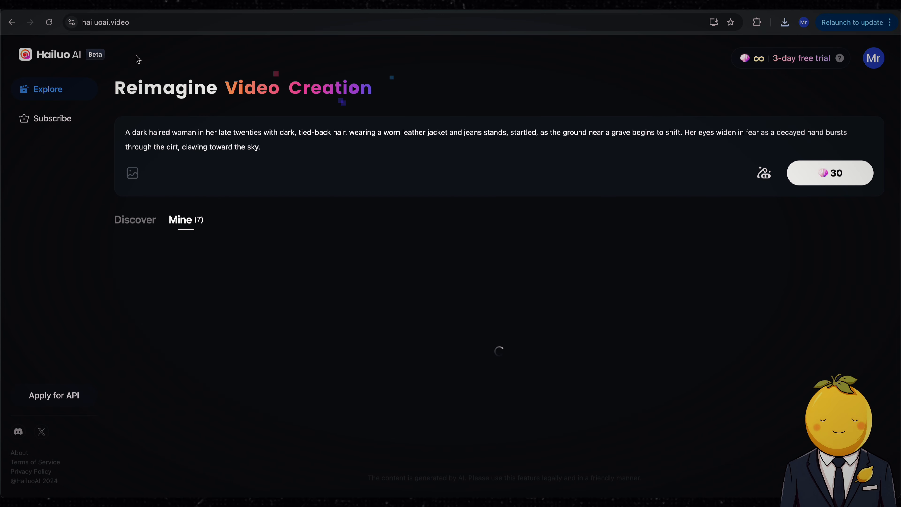
Copy the "Scene 4: The Dead Rise" prompt text from the Google Docs document.
left_click(362, 503)
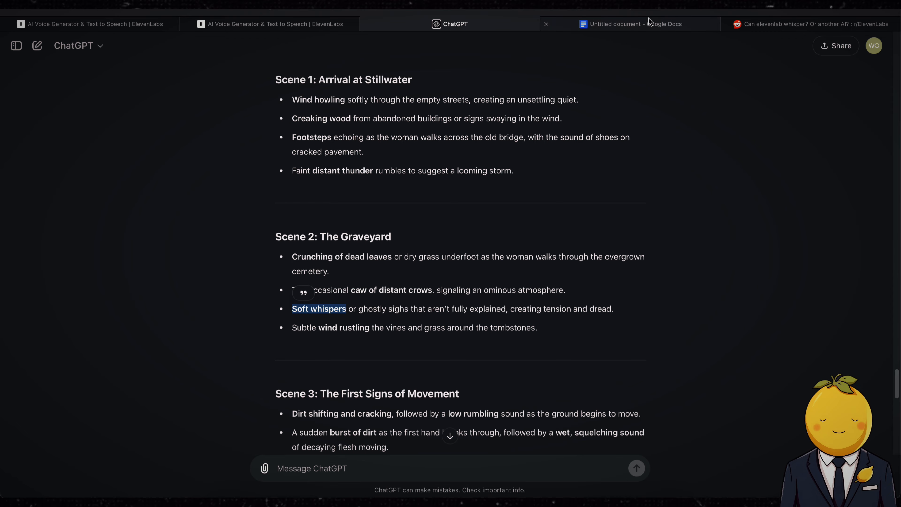
left_click(650, 22)
right_click(289, 276)
left_click(319, 251)
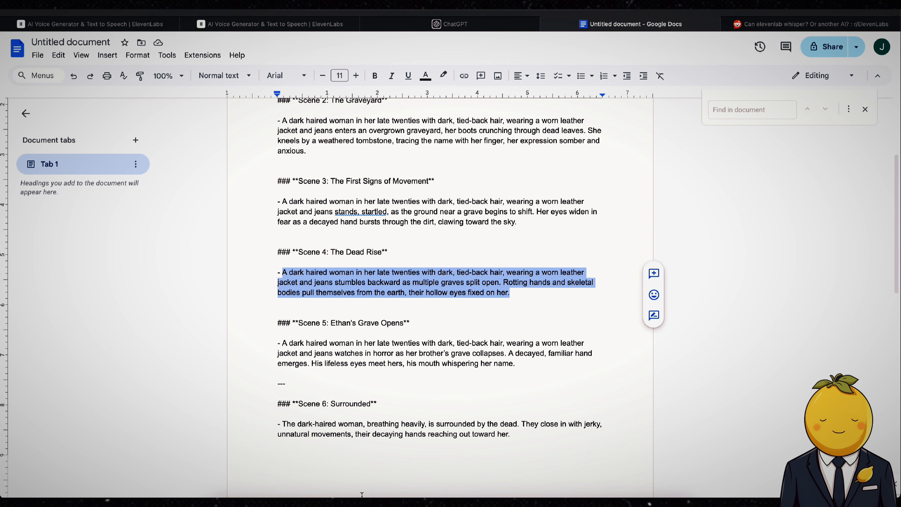
Replace the Hailuo AI prompt with the copied scene text and generate the video, repeating this for the following scenes.
left_click(318, 503)
key("super+a")
key("super+v")
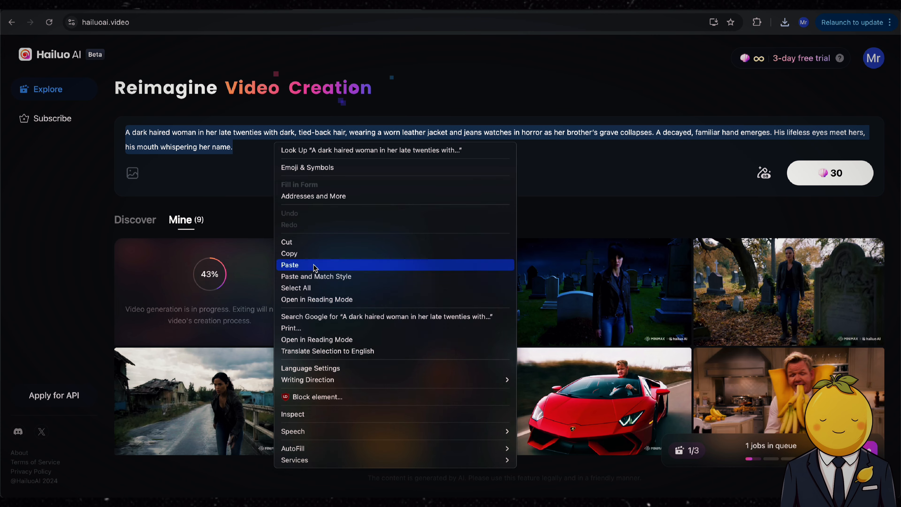
left_click(312, 264)
left_click(826, 174)
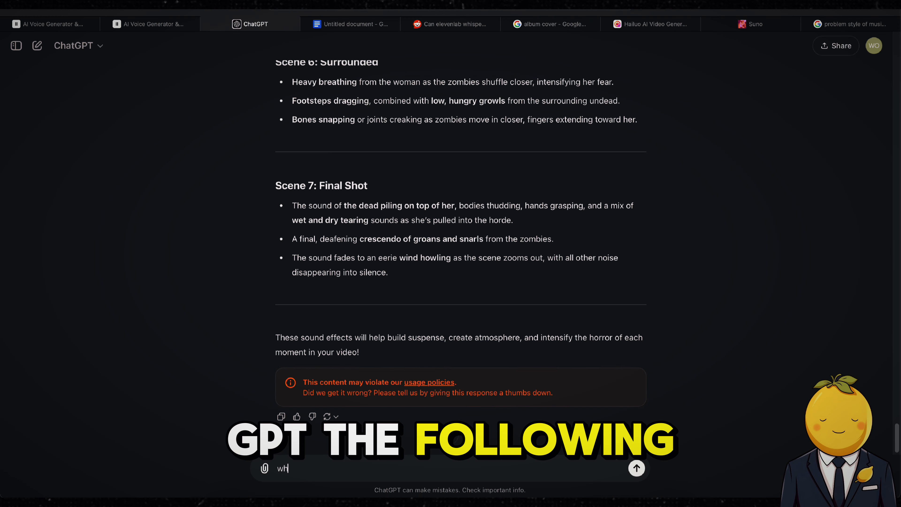
Ask ChatGPT "what kind of music would be fitting?".
type("at kind of music would")
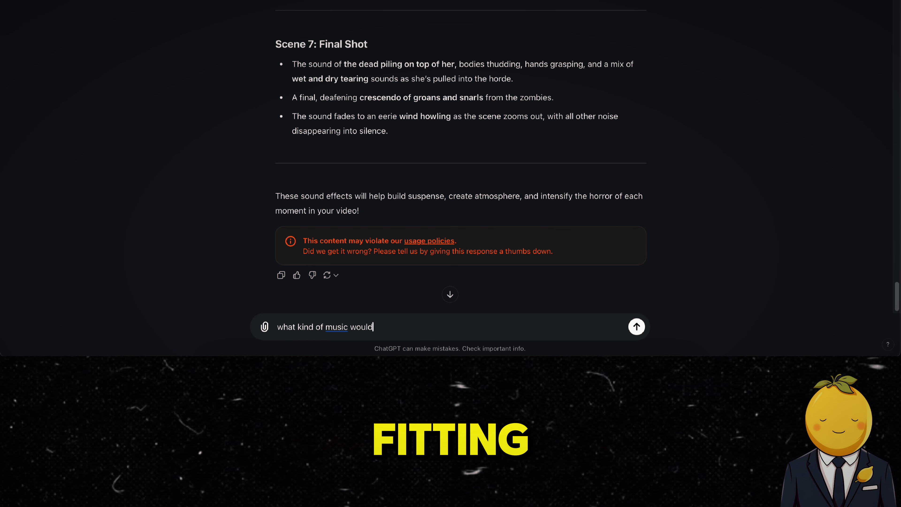
type(" be fitting?")
key("Return")
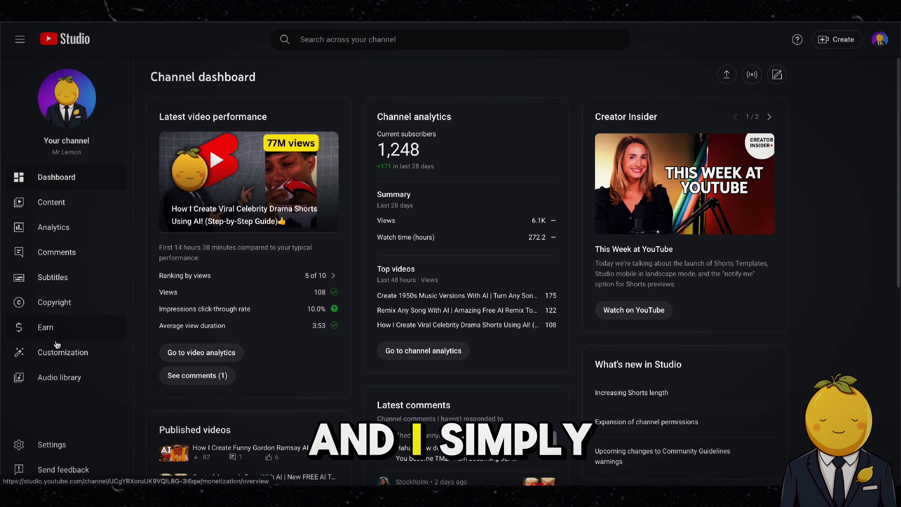
Search the YouTube Studio audio library for "horror" music and preview the track Apocalyptic Echoes, skipping ahead in it.
left_click(58, 377)
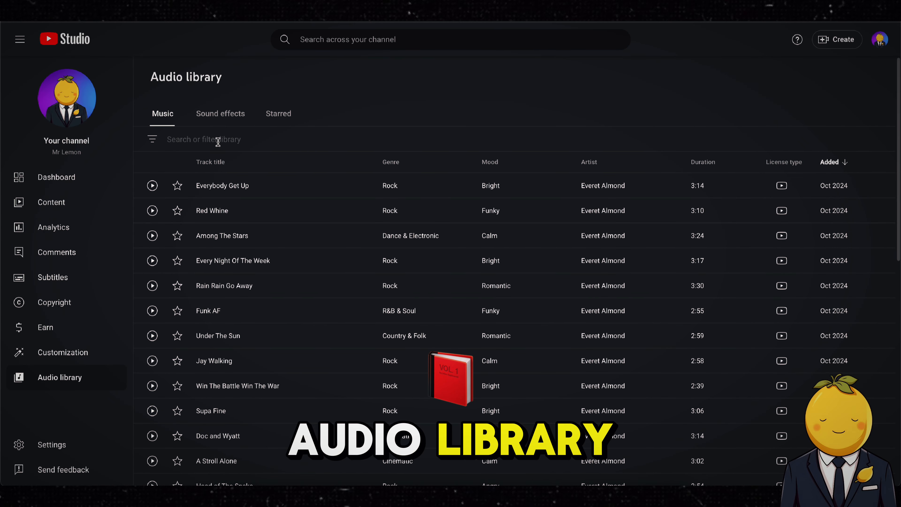
left_click(218, 142)
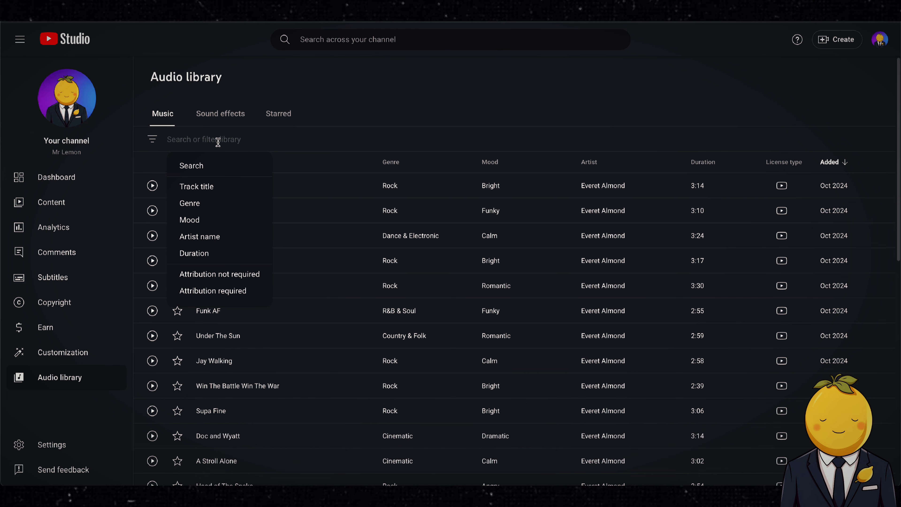
type("horror")
key("Return")
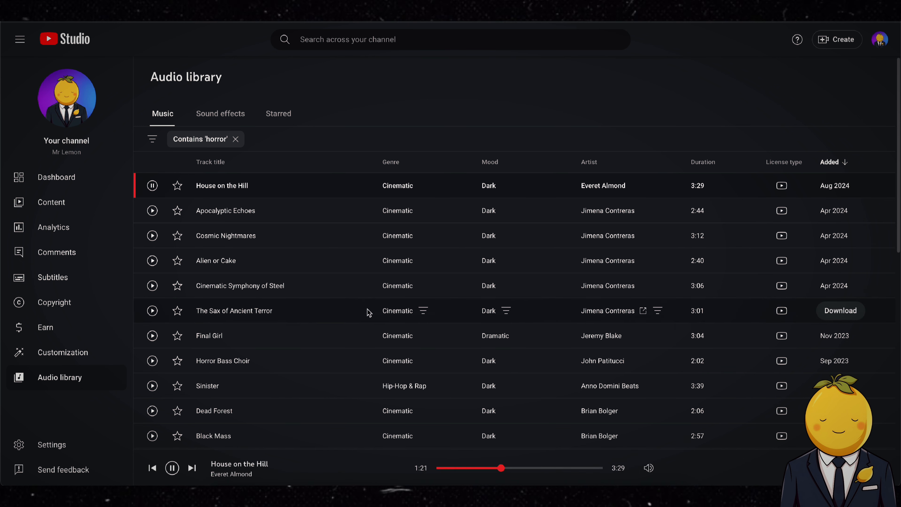
left_click(152, 211)
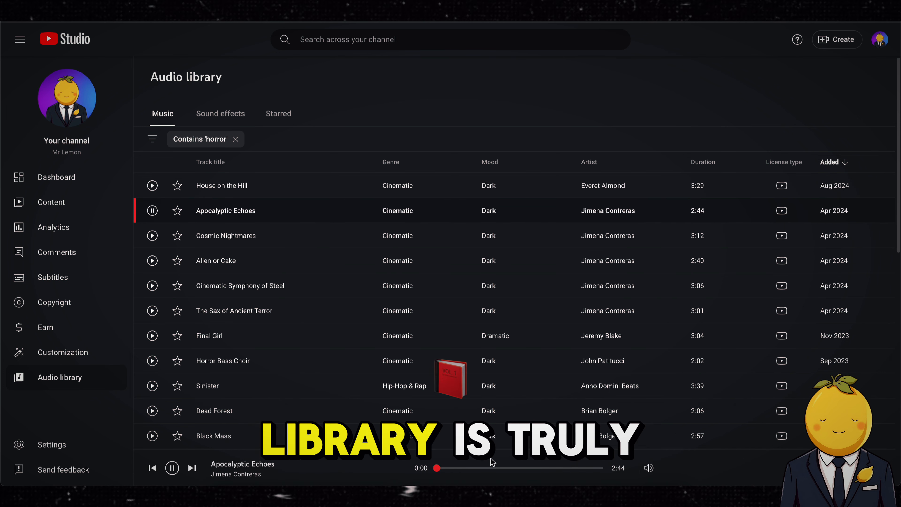
left_click(490, 467)
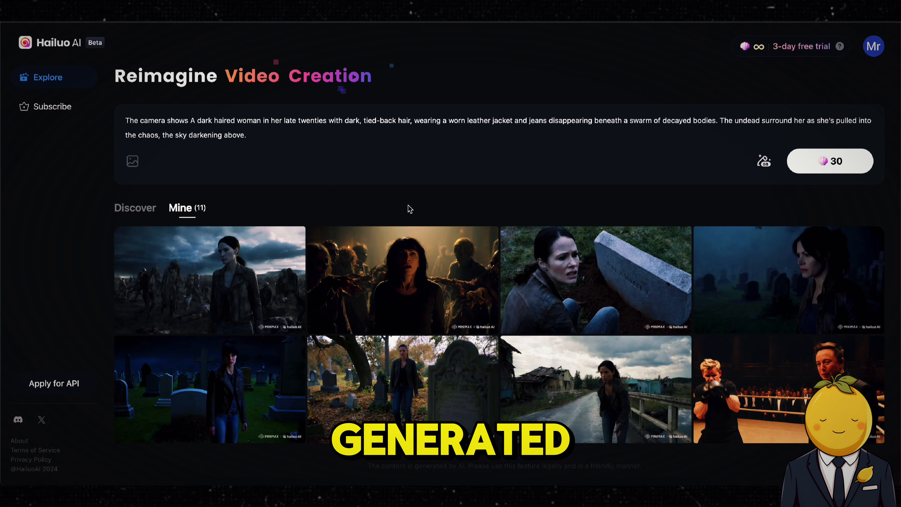
Open the generated final-shot video of the woman among the undead in Hailuo AI and download it.
left_click(217, 286)
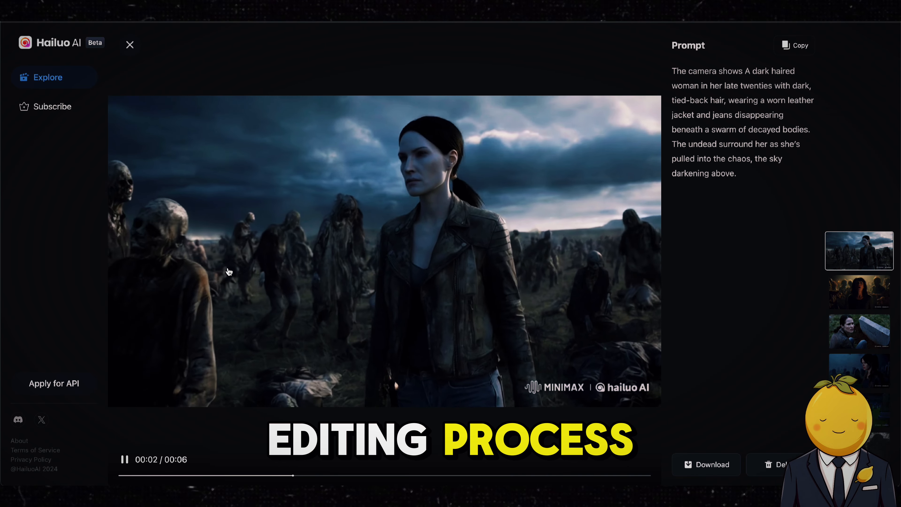
left_click(714, 463)
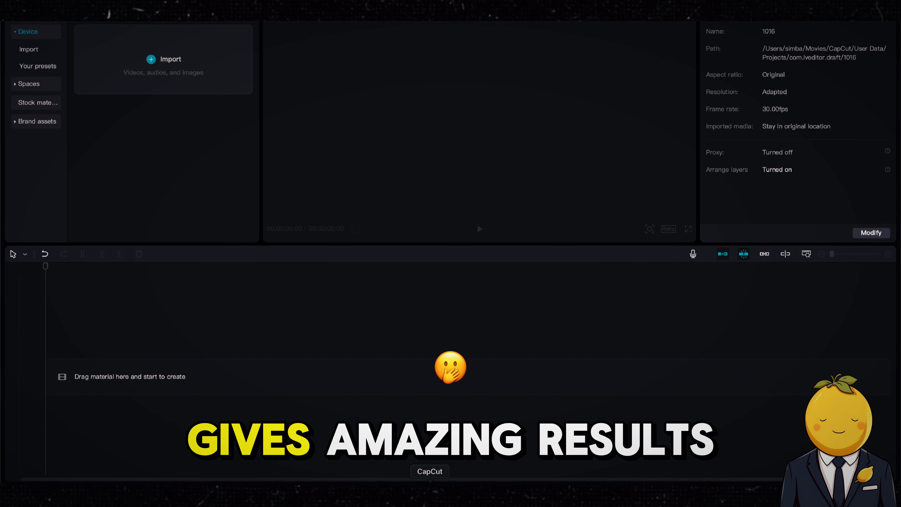
Add the seven downloaded scene clips from the Downloads folder to the CapCut timeline and play back the sequence.
left_click(205, 496)
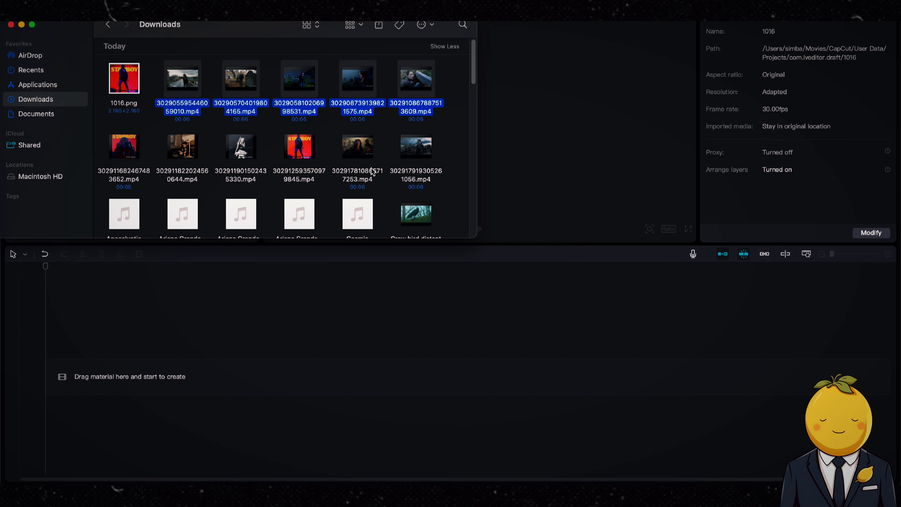
left_click_drag(185, 107, 201, 376)
key("space")
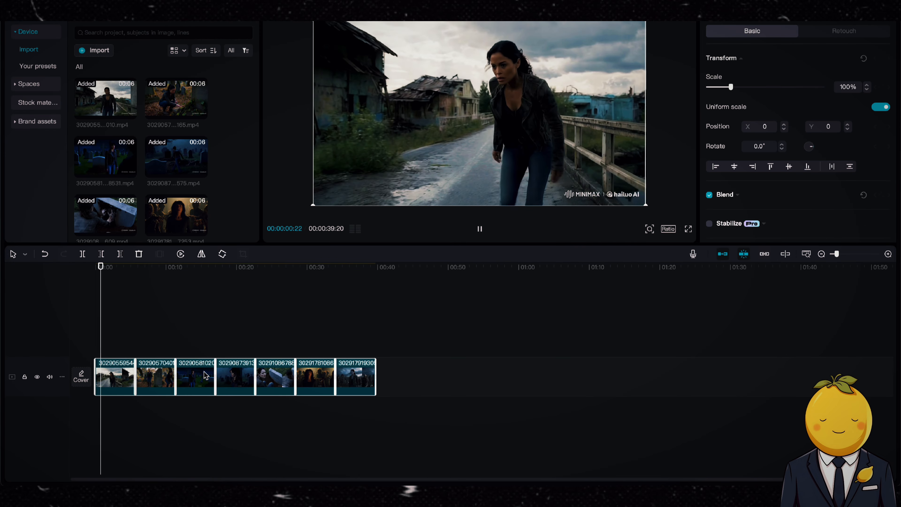
left_click_drag(836, 253, 839, 253)
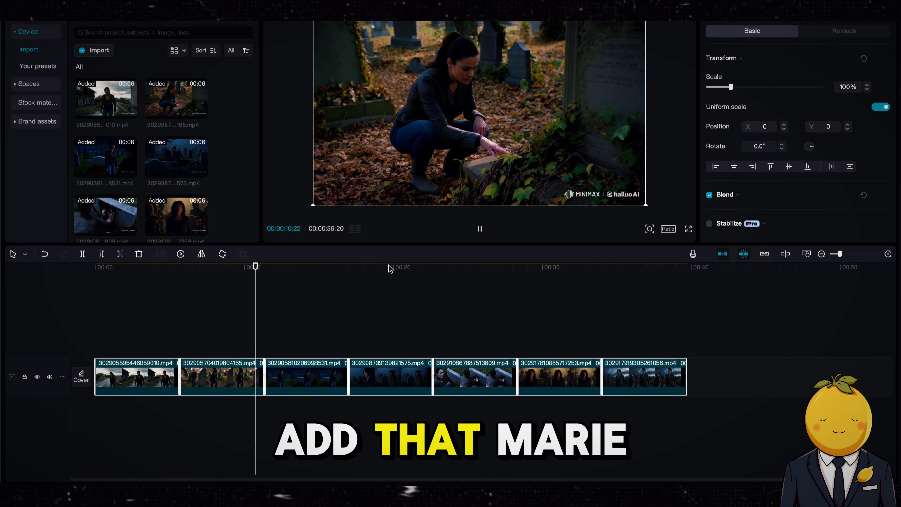
Preview the ElevenLabs voice recordings in the Downloads folder and place the chosen one under the fifth scene clip at about 25 seconds.
left_click_drag(466, 267, 488, 269)
left_click(473, 347)
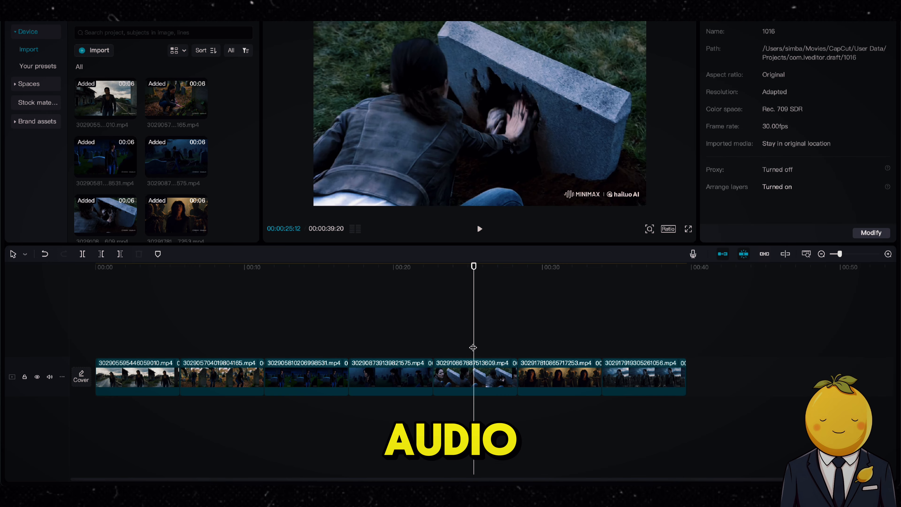
left_click(227, 493)
scroll(345, 209, "down", 5)
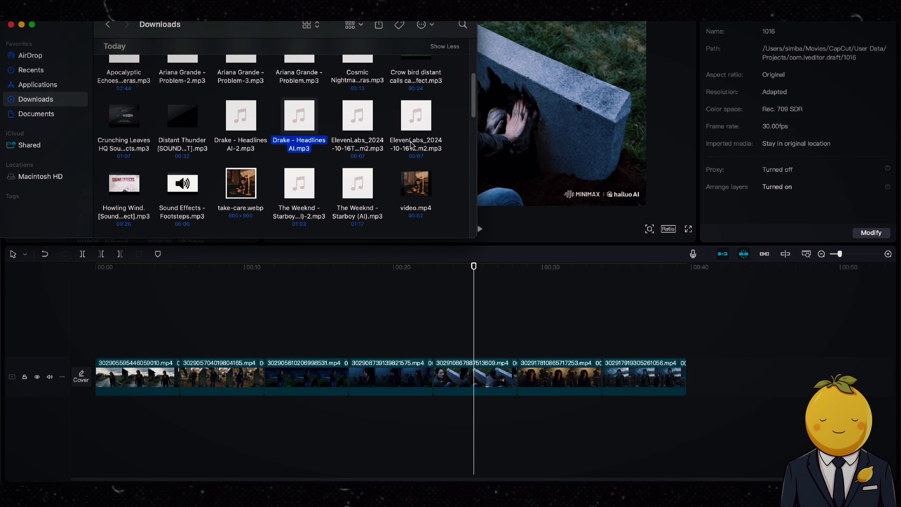
left_click(410, 145)
key("space")
key("space")
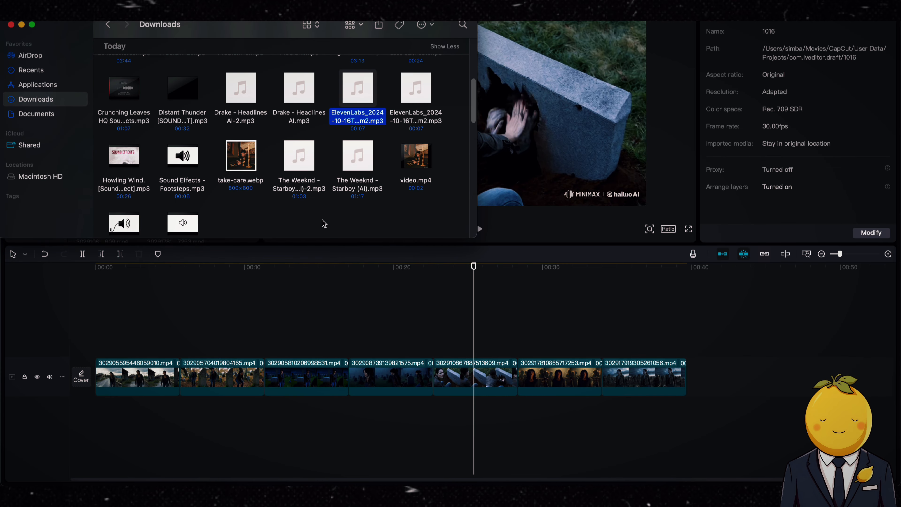
left_click_drag(430, 114, 450, 412)
key("space")
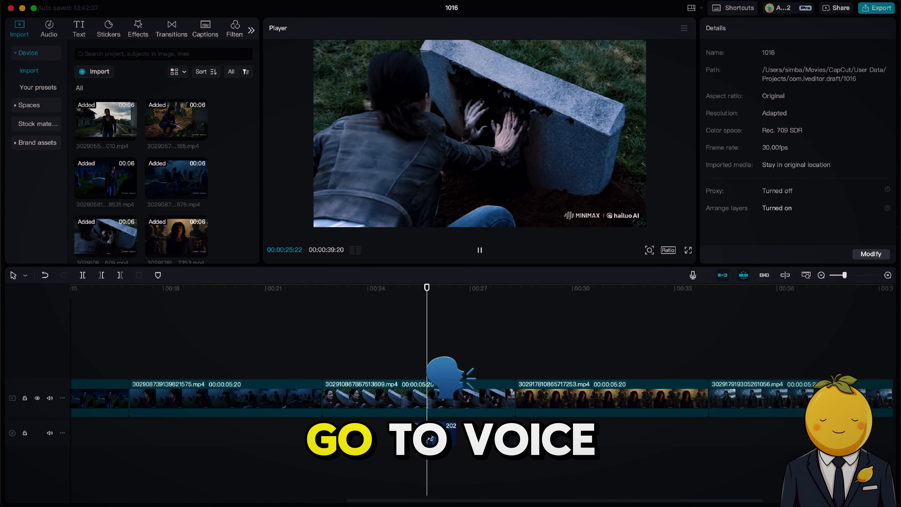
Try the Church and surround sound voice filters on the ElevenLabs voice clip, then apply the Cave filter.
left_click(476, 244)
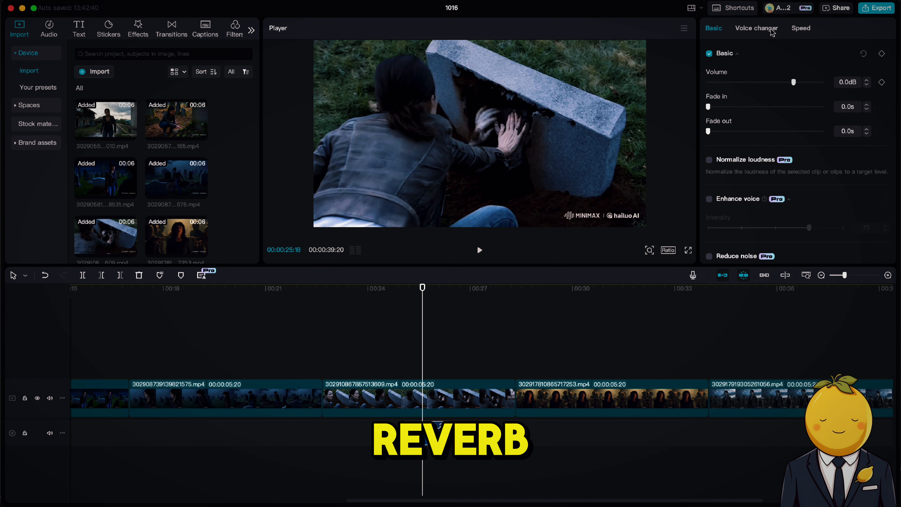
left_click(757, 28)
left_click(844, 149)
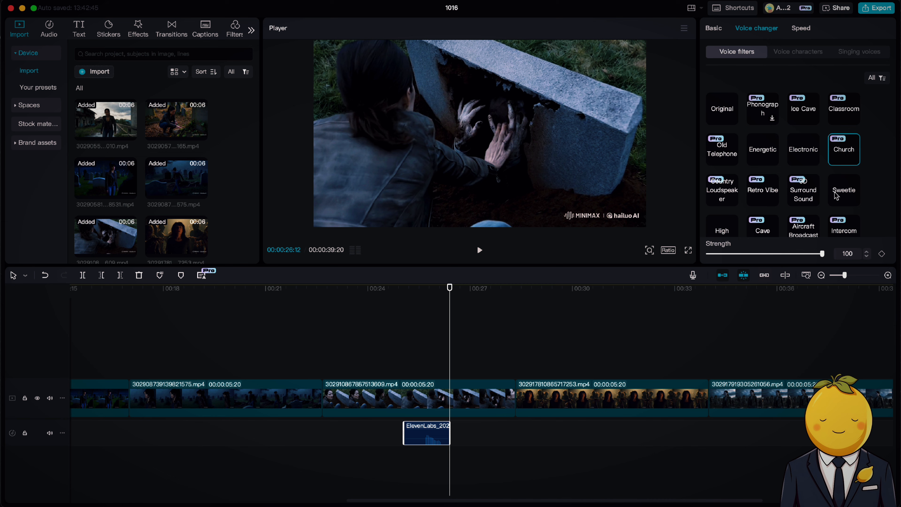
left_click(803, 190)
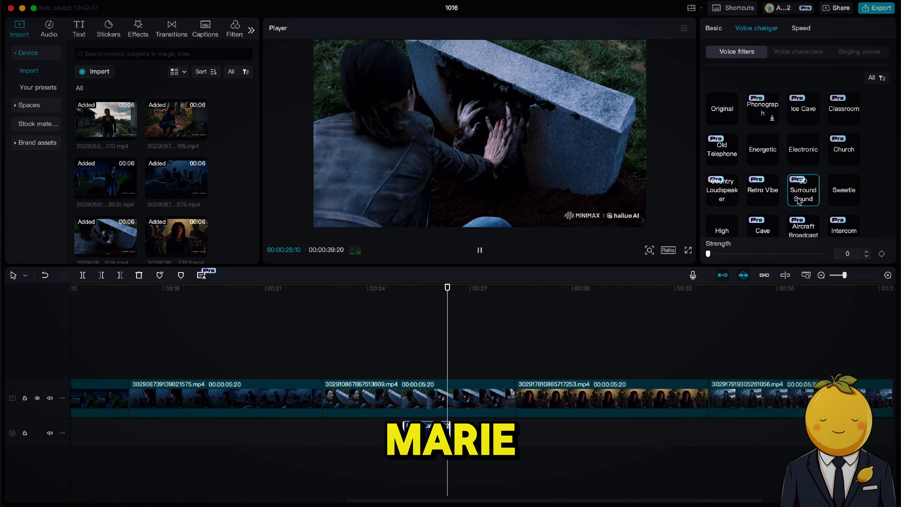
scroll(780, 193, "down", 3)
left_click(762, 182)
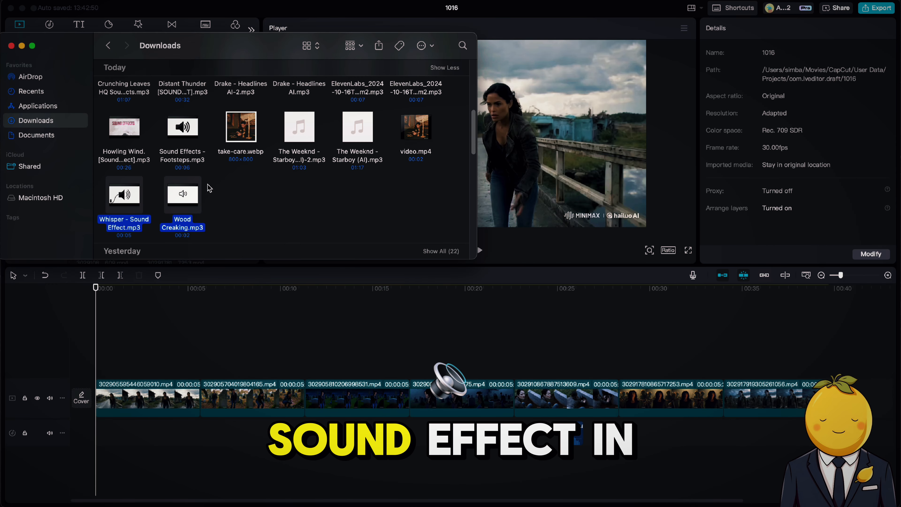
Add the Howling Wind, Footsteps, Whisper and Wood Creaking sound effects to a new audio track and lower the wind's volume.
left_click(186, 154, "super")
left_click(122, 157, "super")
scroll(262, 206, "down", 2)
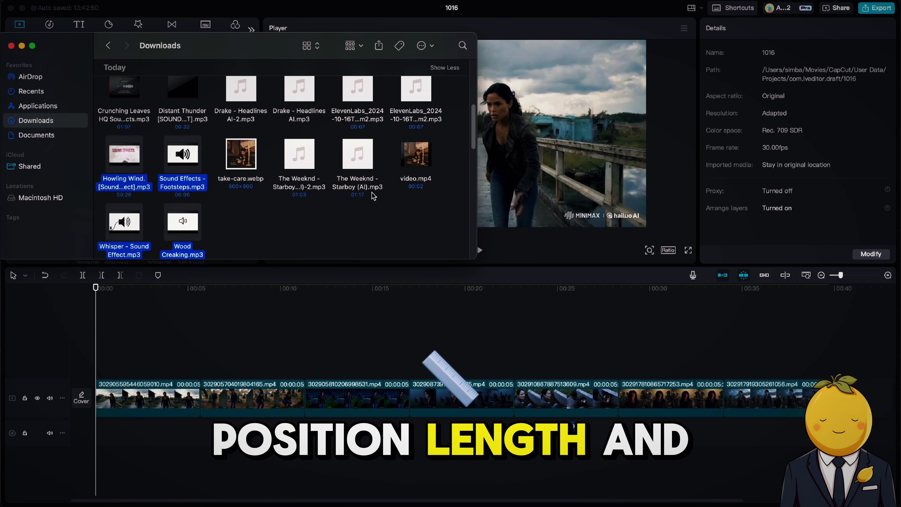
left_click_drag(187, 199, 393, 456)
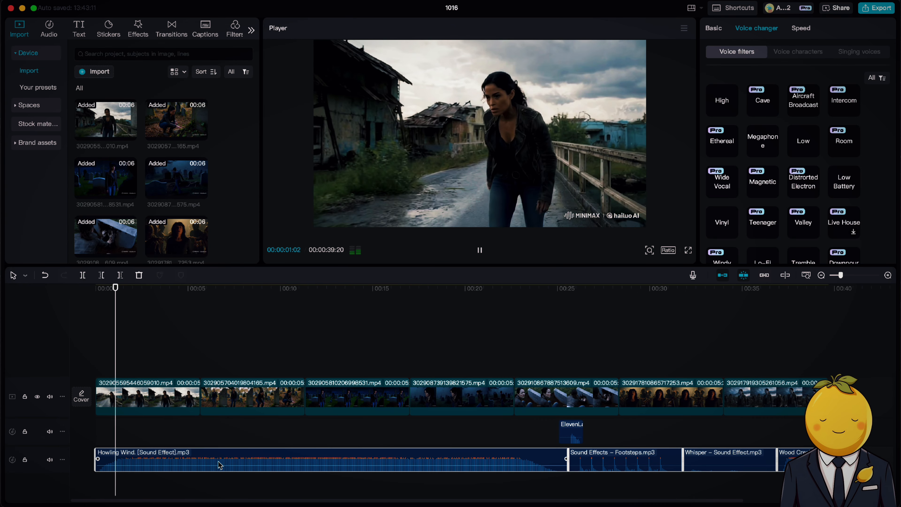
left_click_drag(218, 465, 219, 468)
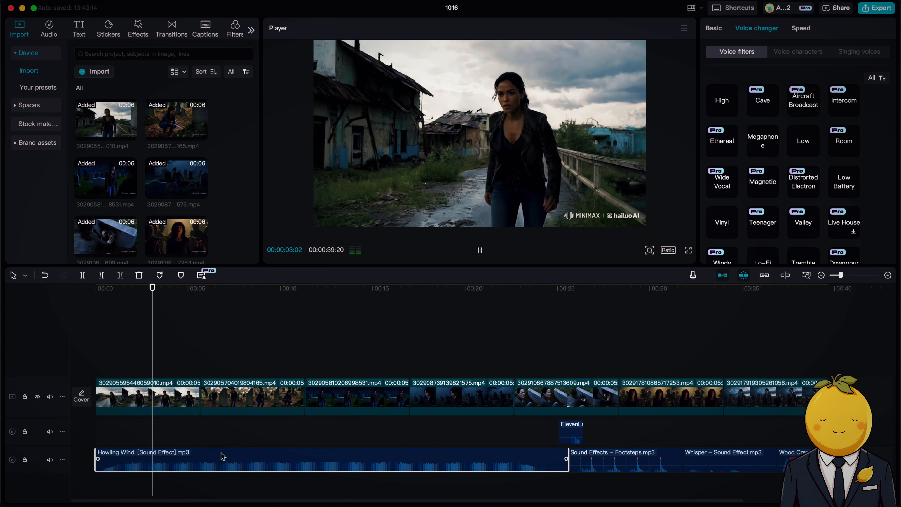
Cover the first scene clip with the Footsteps sound followed by a second copy trimmed to the scene's end.
left_click_drag(608, 456, 200, 427)
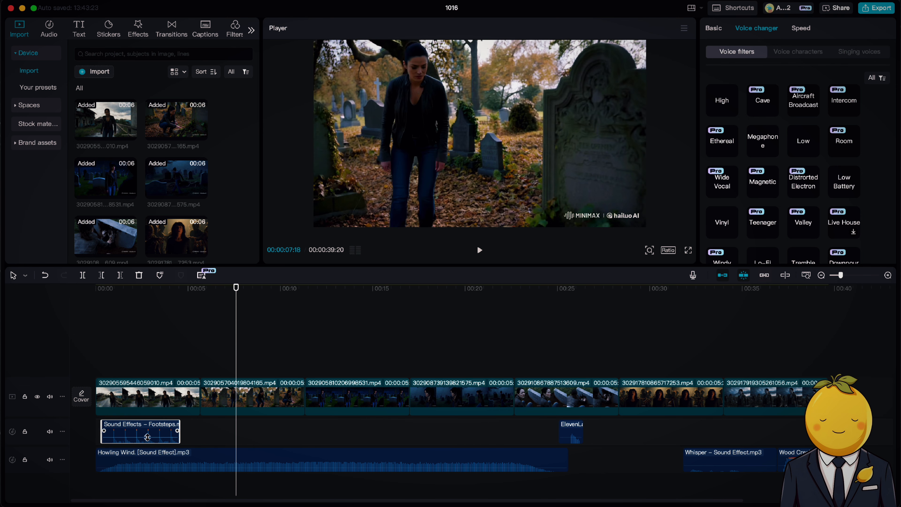
left_click(111, 355)
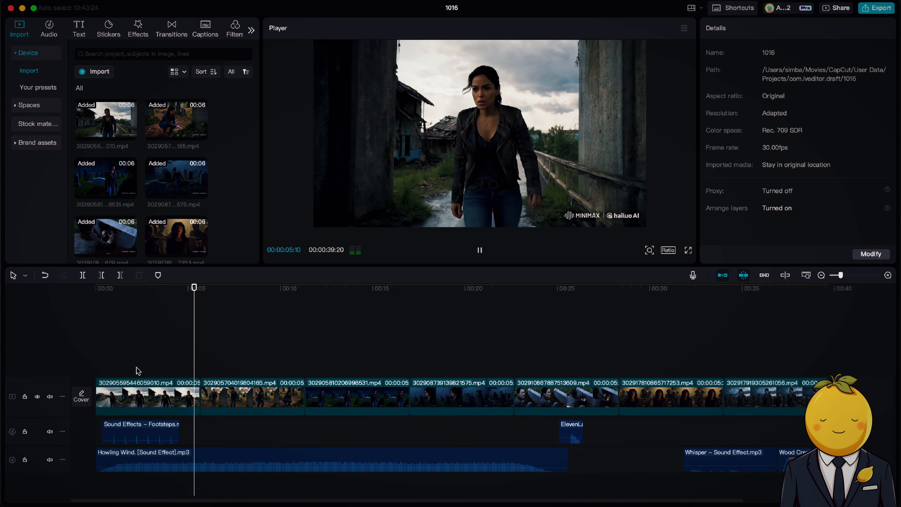
left_click(164, 430)
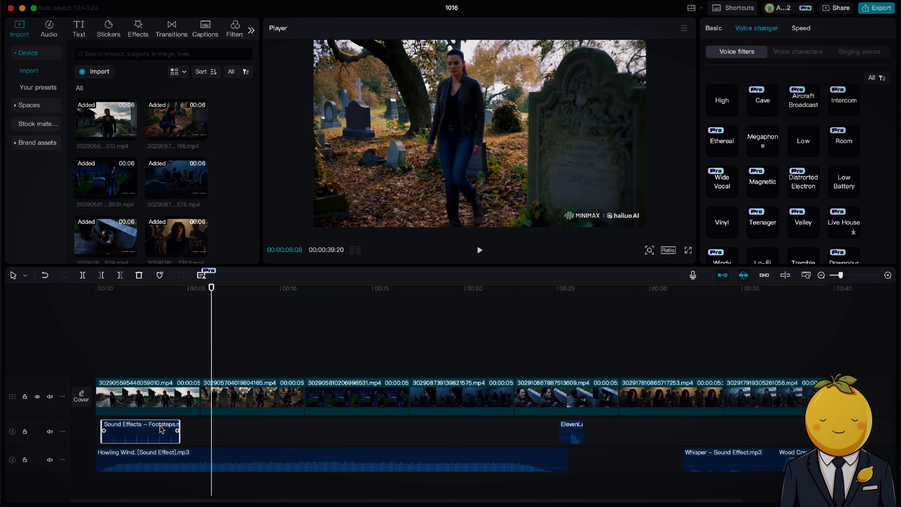
left_click_drag(209, 427, 191, 429)
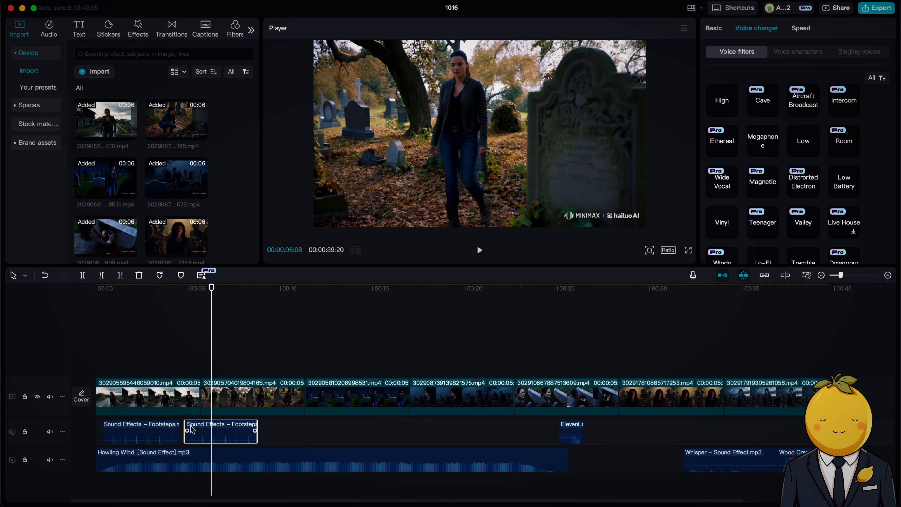
key("space")
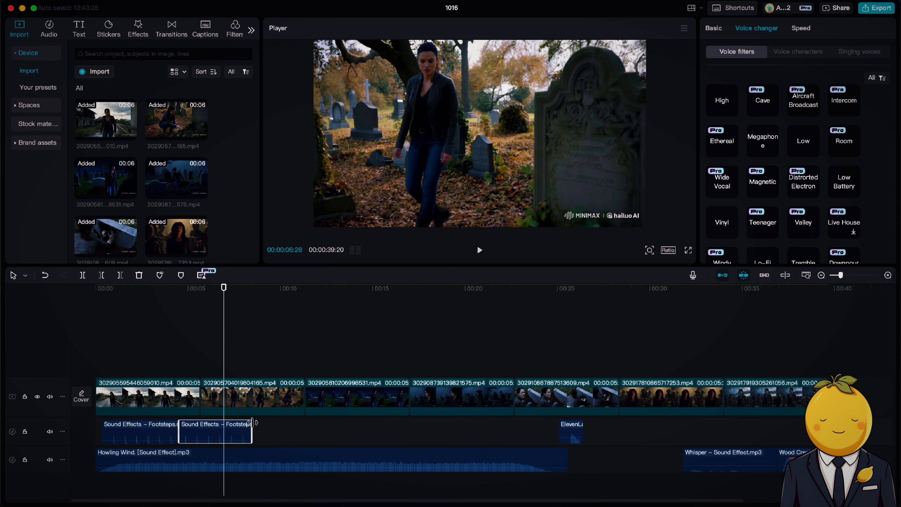
left_click_drag(252, 424, 201, 426)
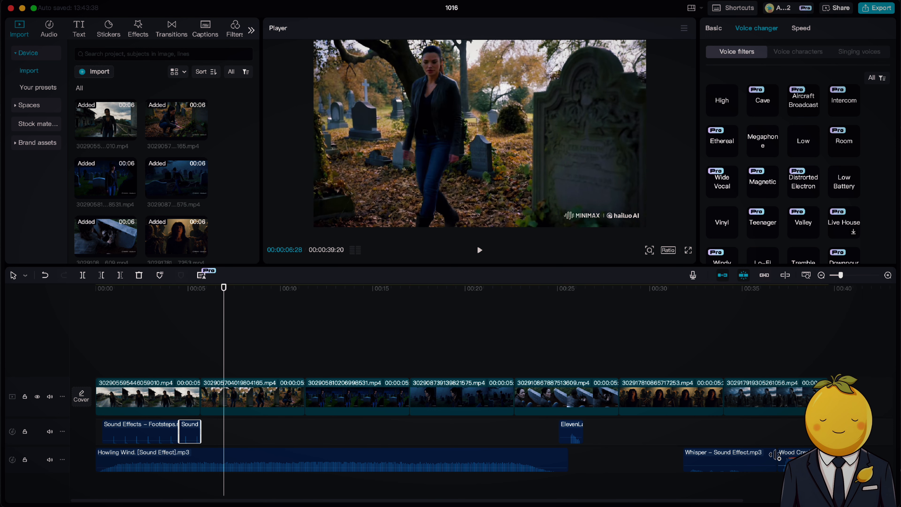
Place the Wood Creaking sound across the end of the second scene and the Whisper sound under the third scene.
left_click_drag(777, 456, 305, 433)
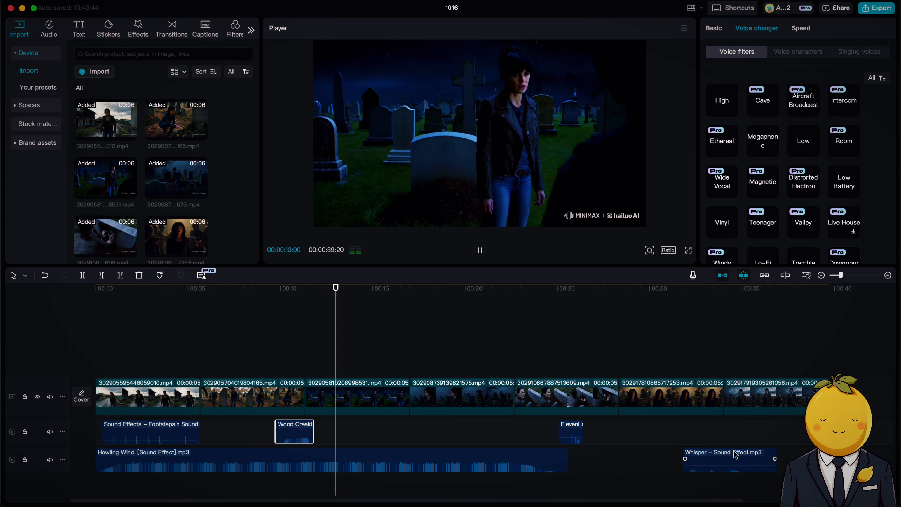
left_click_drag(736, 456, 370, 425)
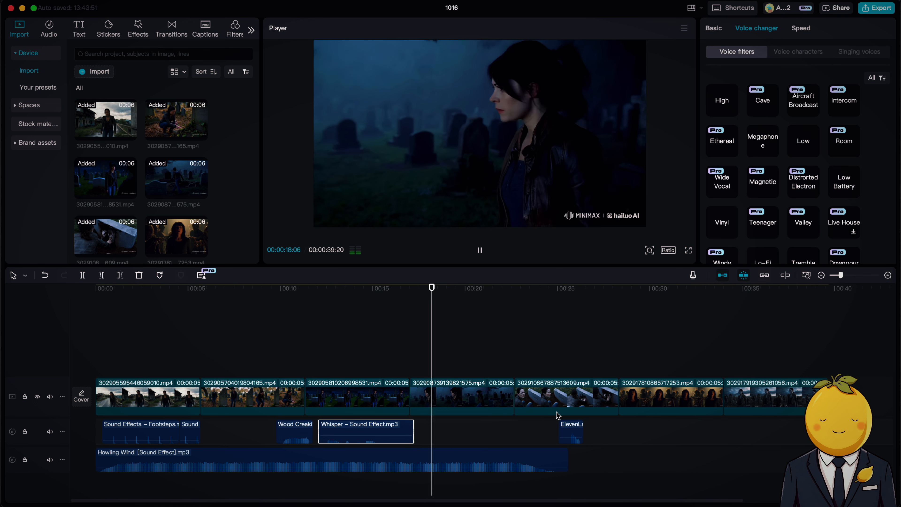
Add a second copy of the Howling Wind sound overlapping the end of the first and trim it to the video's end.
left_click(379, 464)
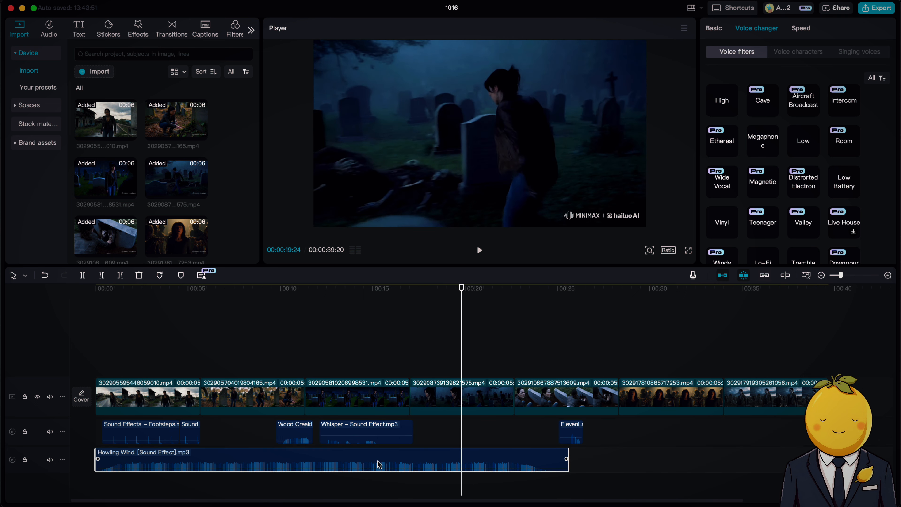
key("super+v")
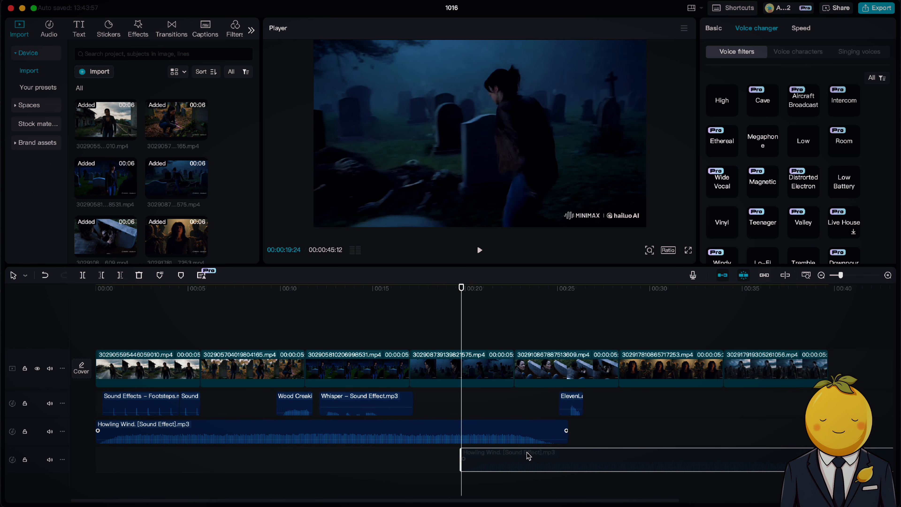
key("space")
scroll(567, 457, "right", 5)
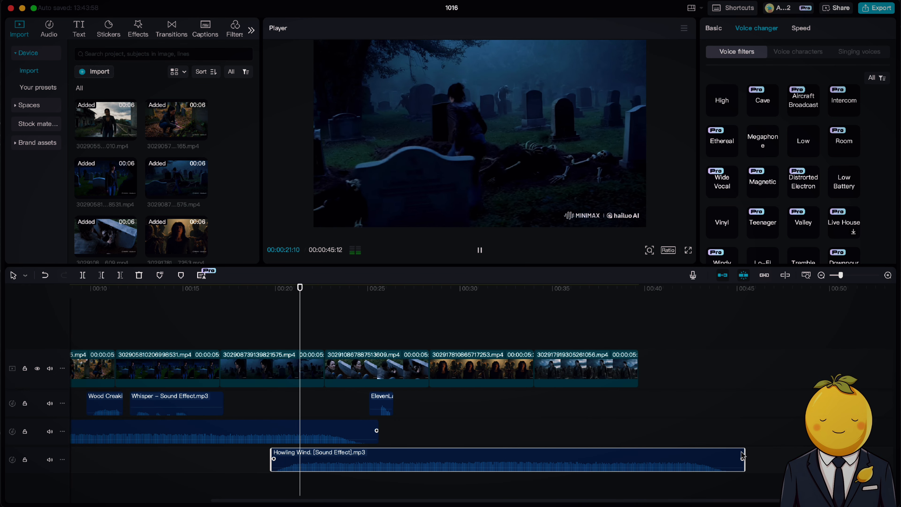
left_click_drag(742, 456, 708, 454)
left_click_drag(642, 449, 612, 452)
left_click_drag(672, 455, 646, 455)
Add the Crow bird distant calls, Crunching Leaves and Distant Thunder sounds from the Downloads folder to a new audio track.
left_click(228, 504)
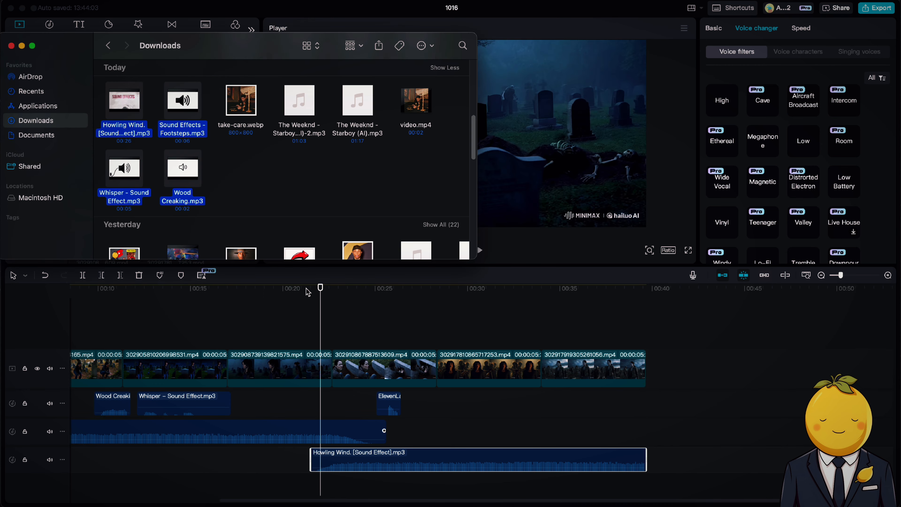
scroll(283, 169, "up", 5)
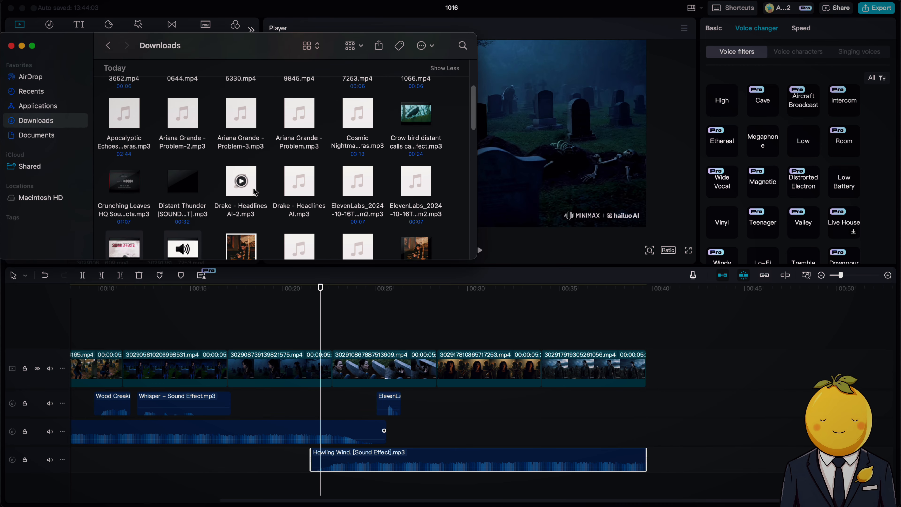
left_click_drag(103, 192, 185, 202)
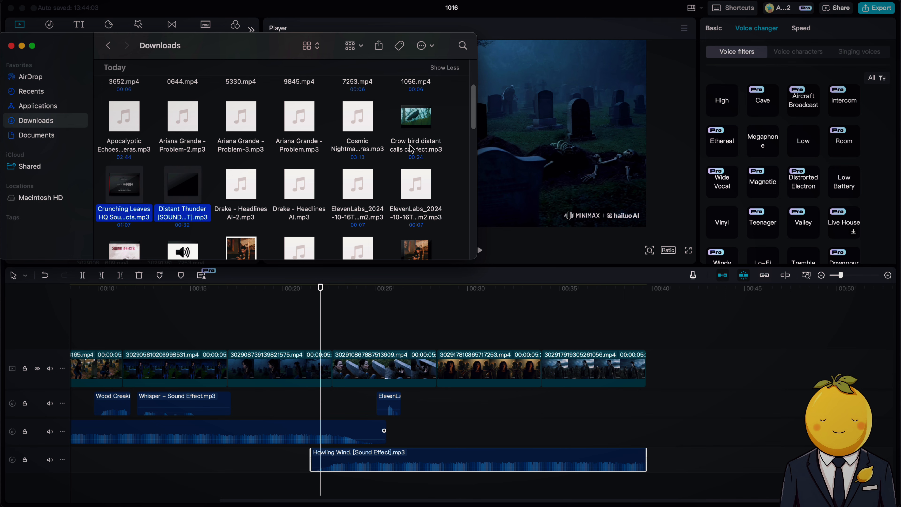
scroll(427, 141, "up", 3)
scroll(426, 141, "down", 3)
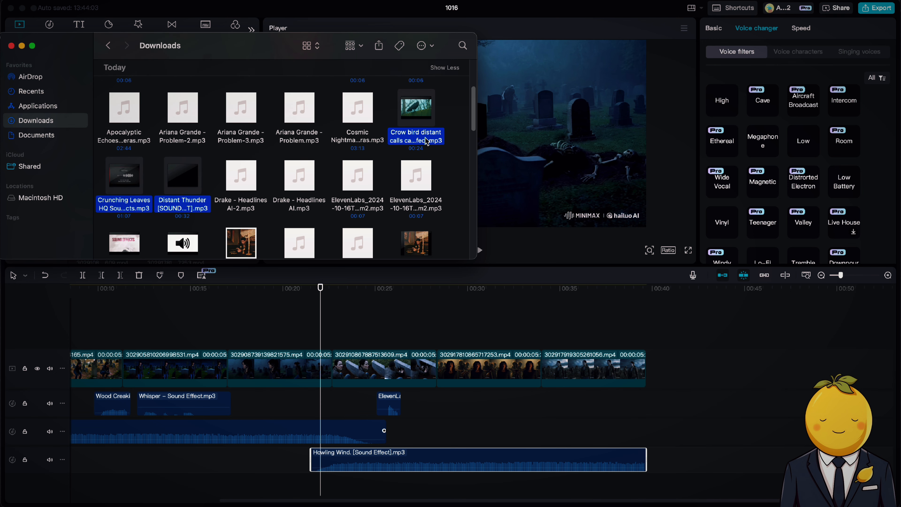
left_click_drag(427, 141, 745, 414)
key("space")
scroll(553, 433, "left", 3)
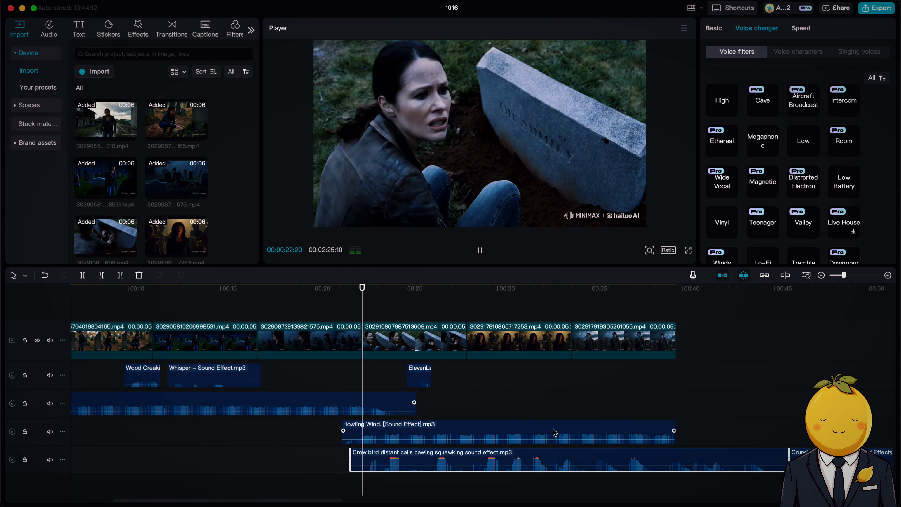
Start the crow calls near the end of the second scene, lower their volume and trim them shortly after the fourth scene ends.
left_click_drag(550, 453, 343, 452)
key("space")
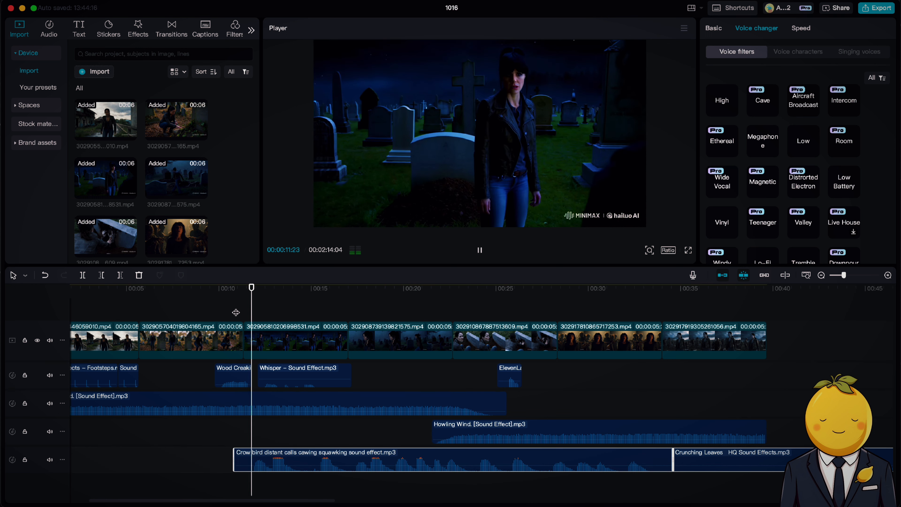
scroll(405, 396, "right", 3)
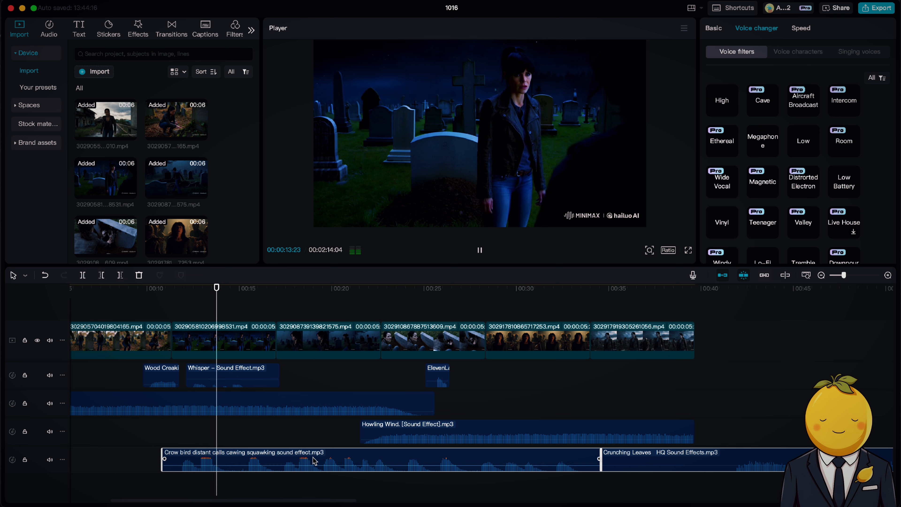
left_click(536, 463)
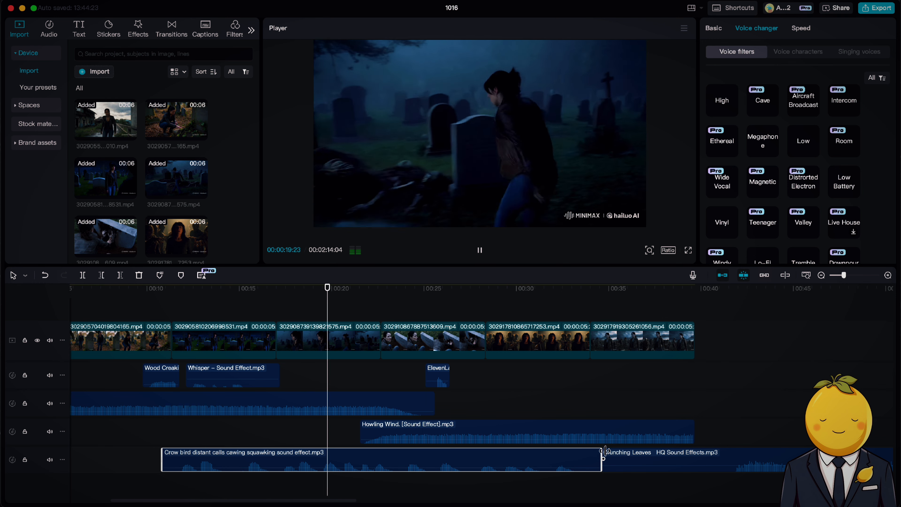
left_click_drag(604, 453, 398, 457)
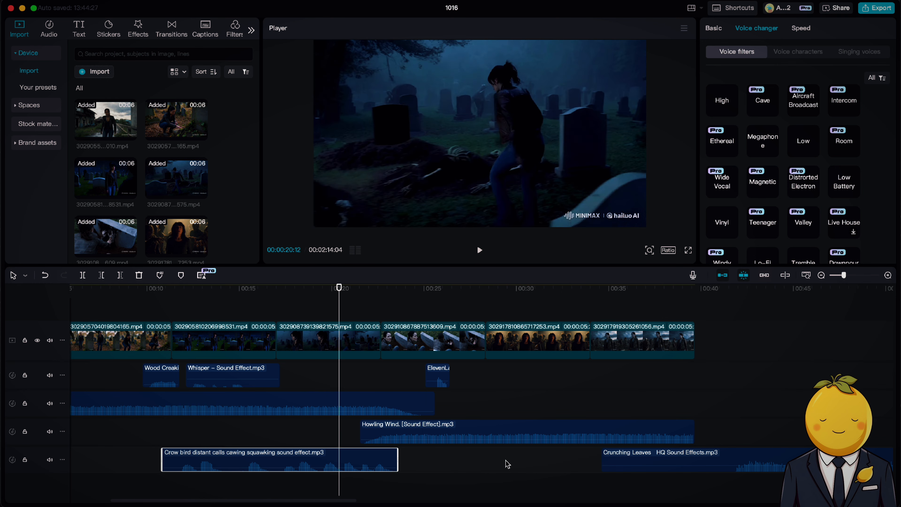
Move the Crunching Leaves sound to its own track beneath the scenes and trim it to the end of the video.
left_click_drag(701, 463, 346, 490)
key("space")
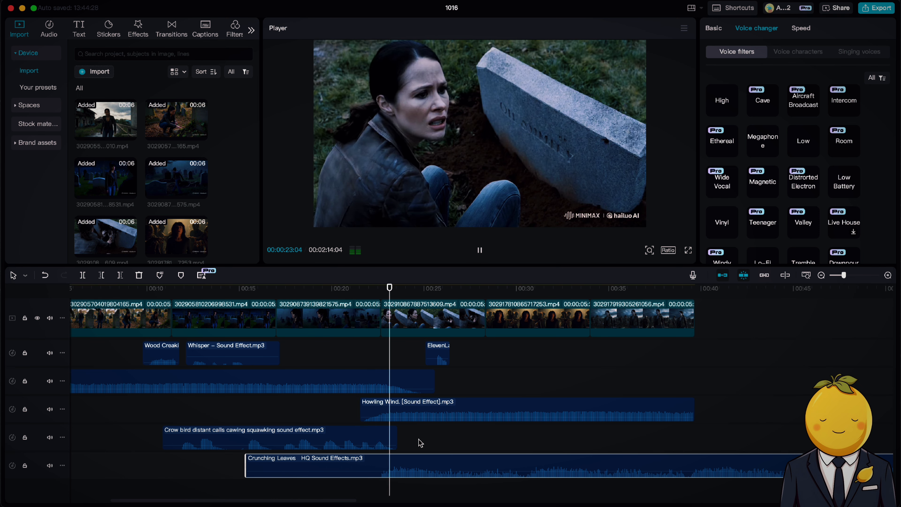
scroll(830, 332, "down", 5)
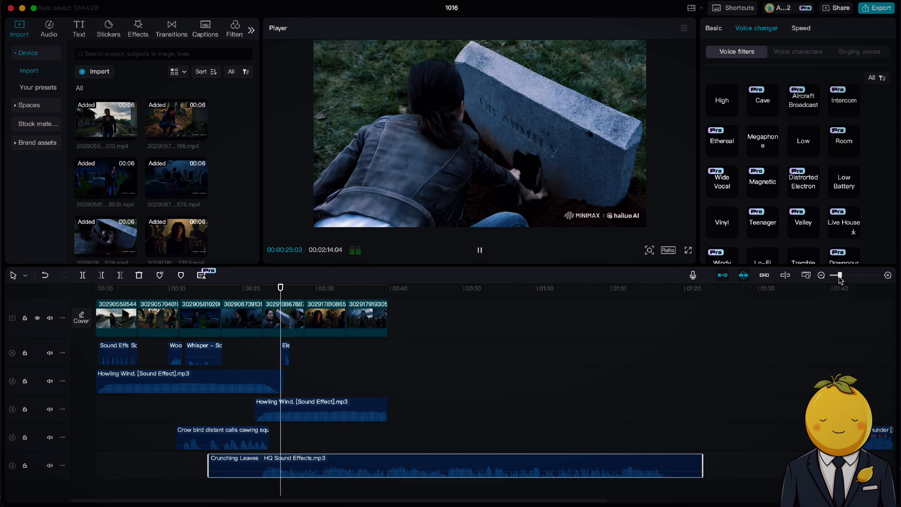
left_click_drag(702, 462, 370, 469)
Set the ElevenLabs voice clip's volume to 5.4 dB.
left_click(286, 361)
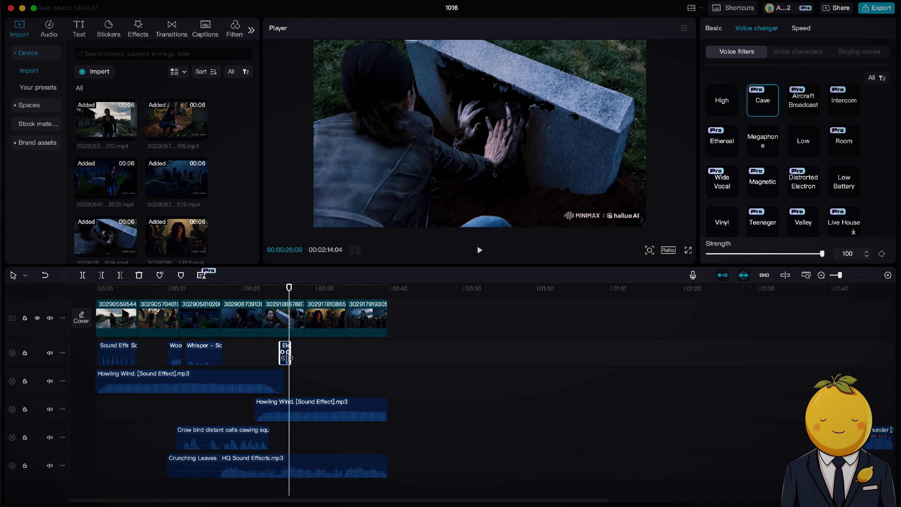
left_click(714, 29)
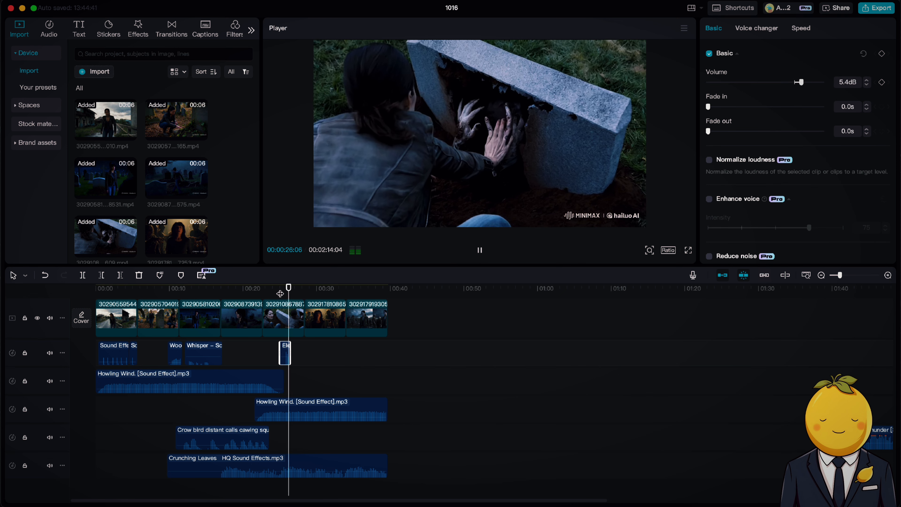
Start the Crunching Leaves sound around the middle of the second scene and set its volume to -12.8 dB.
left_click(317, 472)
left_click_drag(318, 471, 217, 468)
left_click_drag(96, 456, 141, 461)
key("space")
scroll(185, 465, "down", 1)
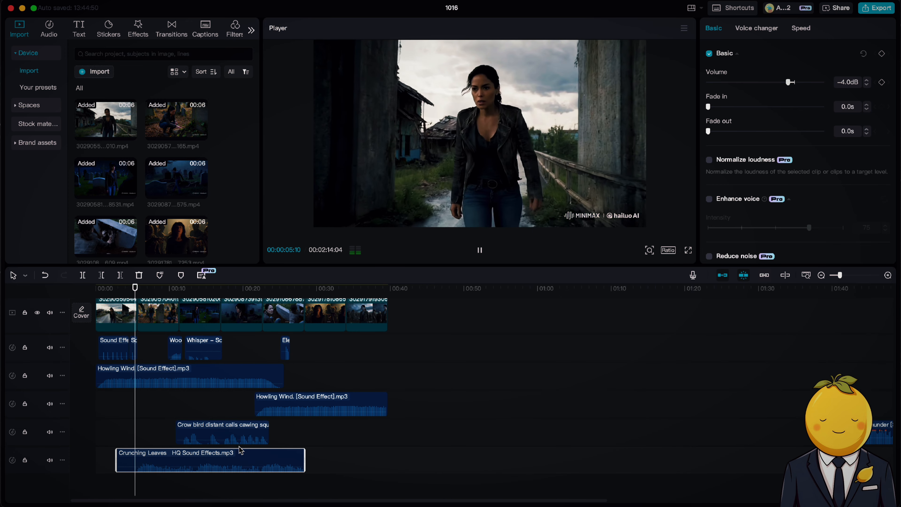
left_click_drag(217, 467, 216, 468)
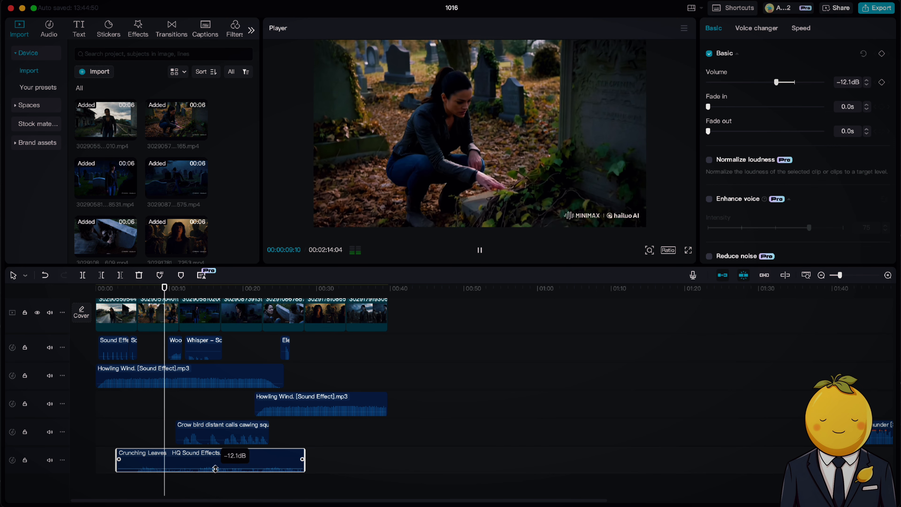
left_click_drag(220, 464, 257, 461)
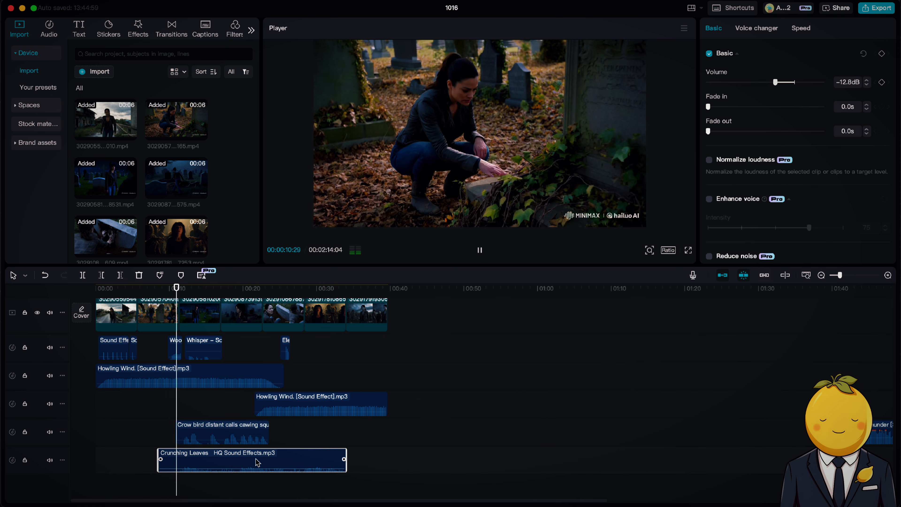
Move the Distant Thunder sound to its own track beneath Crunching Leaves, starting during the third scene.
scroll(258, 462, "right", 10)
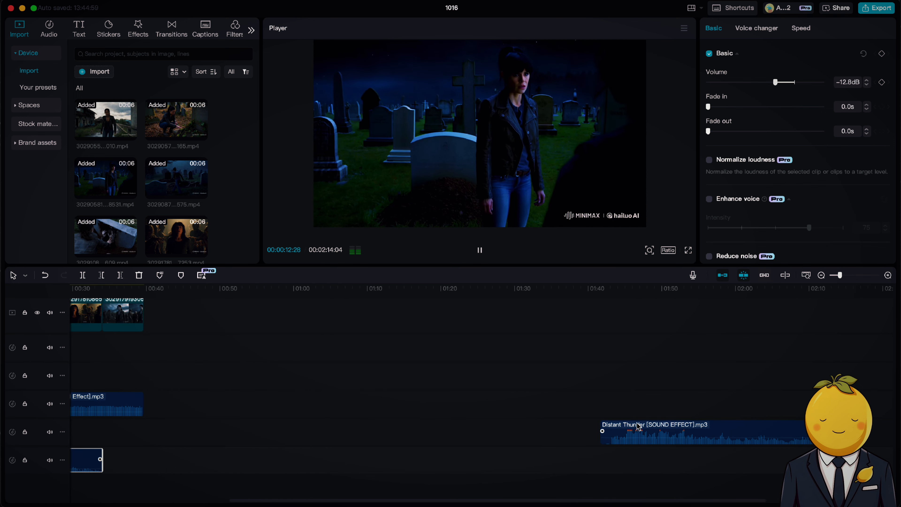
left_click_drag(639, 426, 236, 472)
key("space")
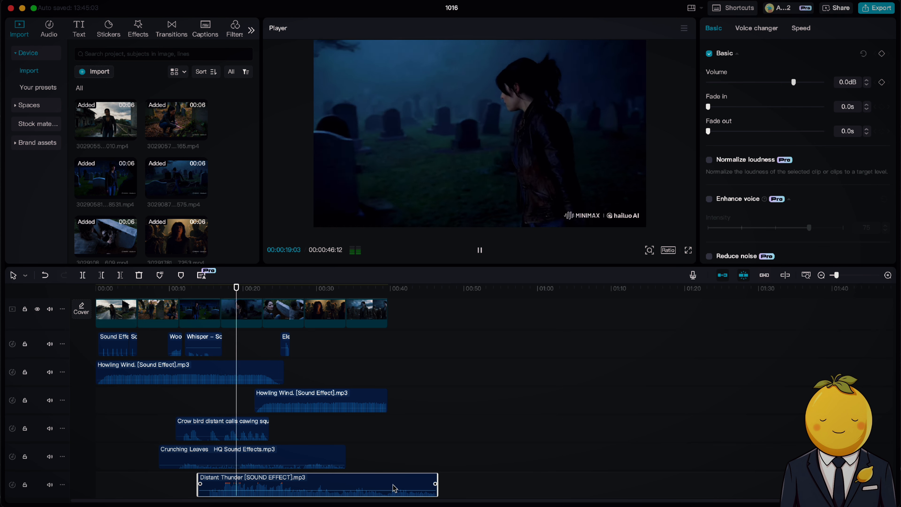
Set the Distant Thunder sound's volume to -6.3 dB and trim it to the end of the video.
left_click_drag(340, 489, 341, 491)
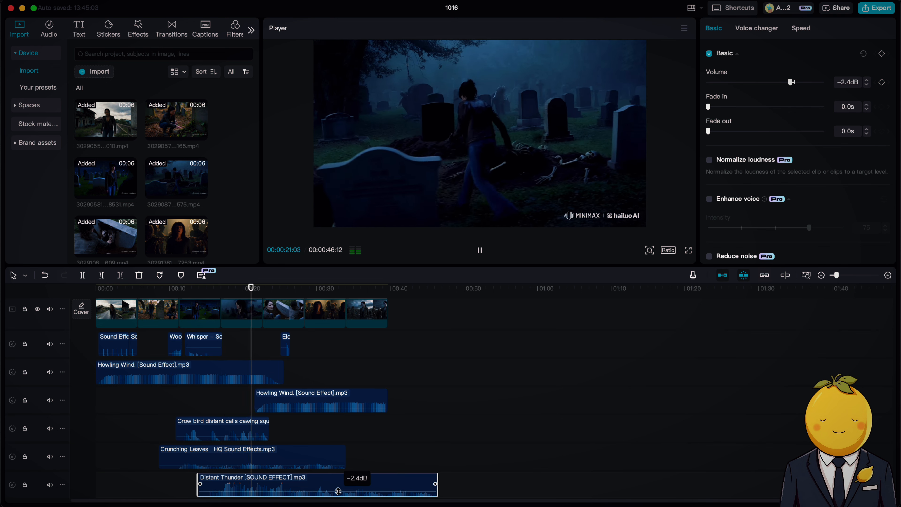
left_click_drag(439, 483, 388, 484)
scroll(455, 408, "down", 1)
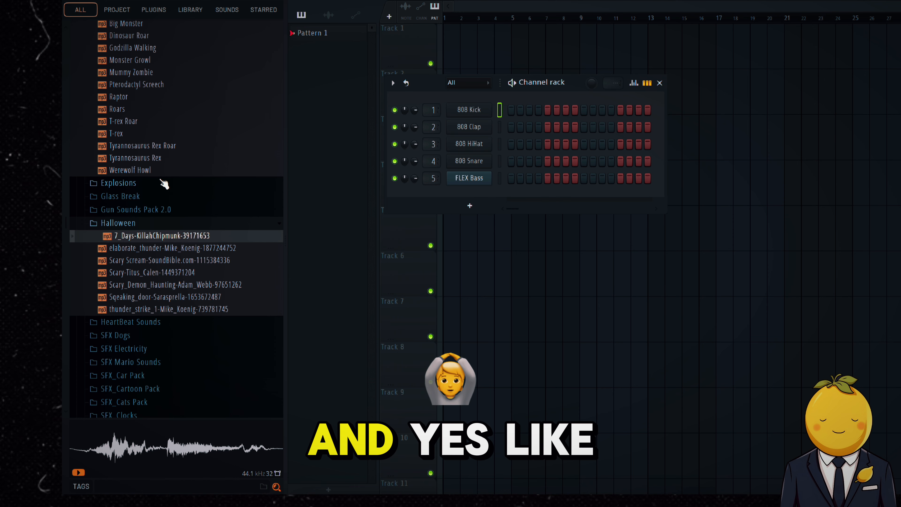
Switch to FL Studio, preview the Roars and Halloween scary sounds, and locate the Scary_Demon_Haunting file in Finder.
scroll(149, 192, "up", 2)
left_click(145, 181)
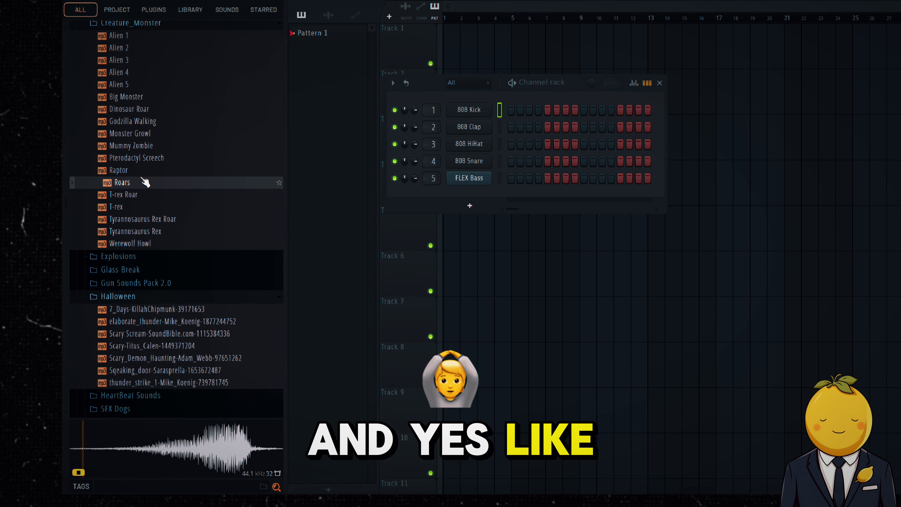
left_click(149, 346)
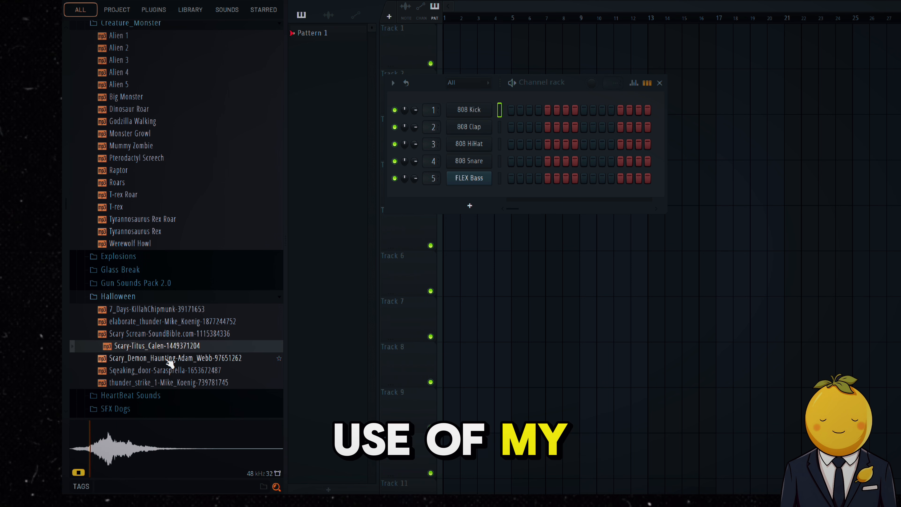
left_click(167, 358)
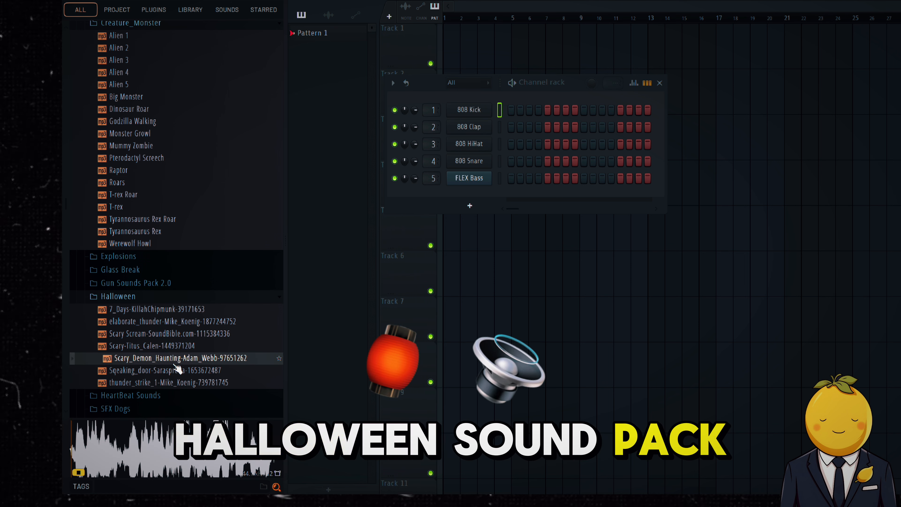
right_click(230, 362)
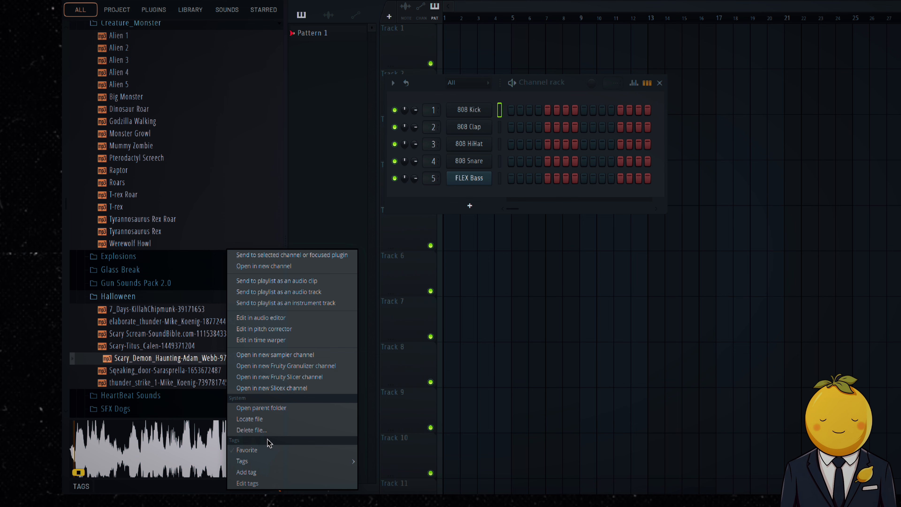
left_click(250, 419)
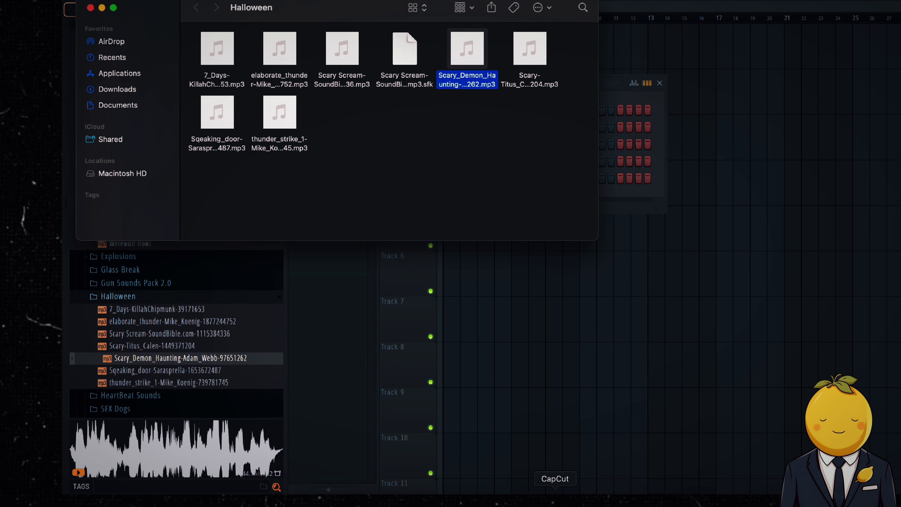
Add the Scary_Demon_Haunting sound to a new CapCut audio track near the fourth scene's end and trim it to the end of the video.
left_click(555, 500)
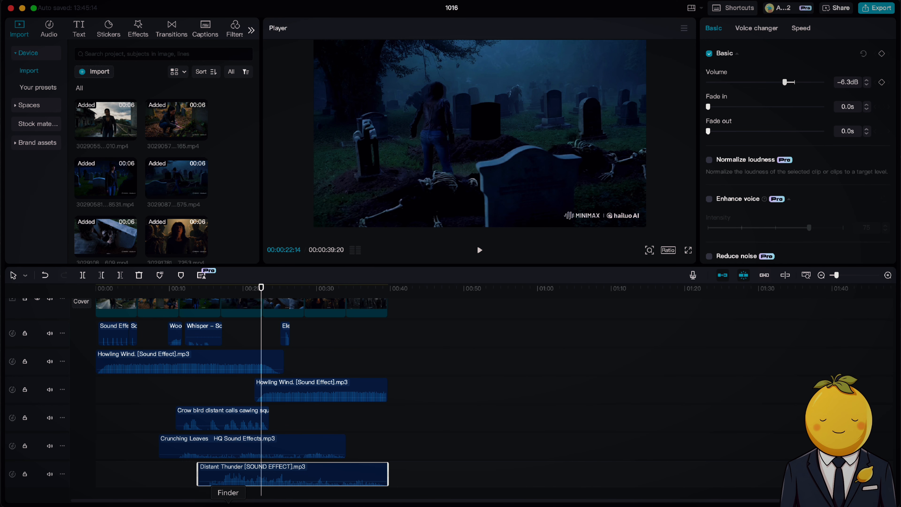
left_click(228, 502)
left_click_drag(352, 128, 372, 482)
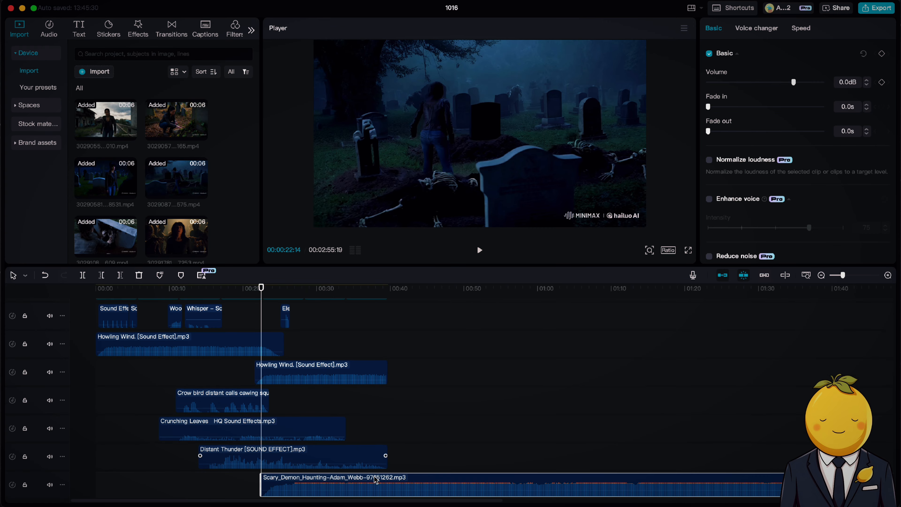
key("space")
scroll(361, 416, "up", 2)
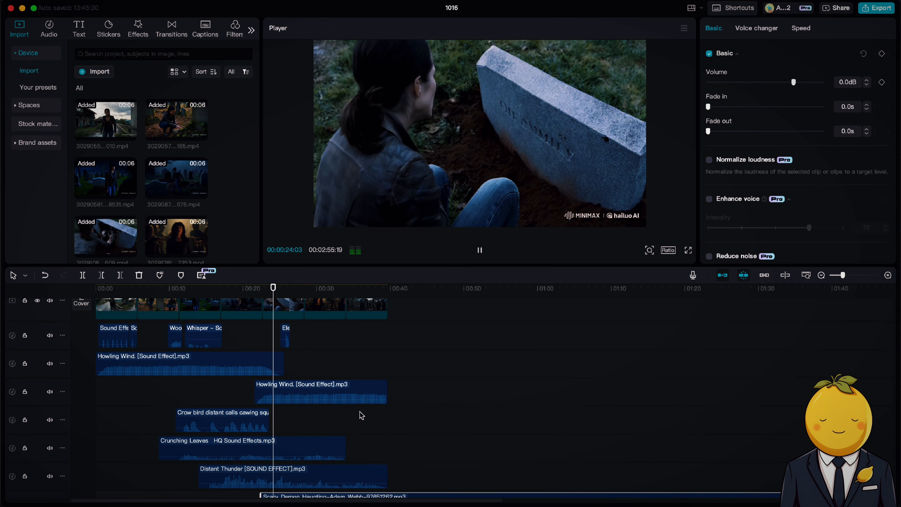
scroll(361, 416, "down", 3)
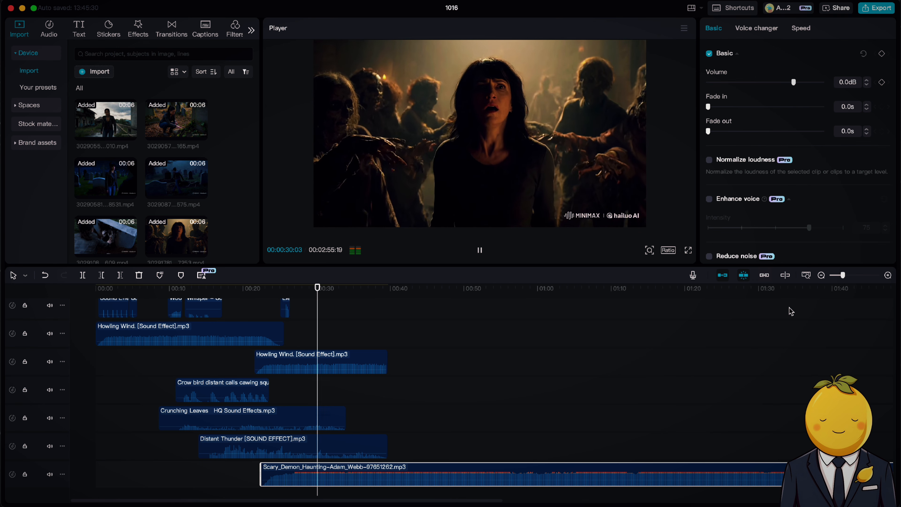
left_click_drag(843, 276, 838, 276)
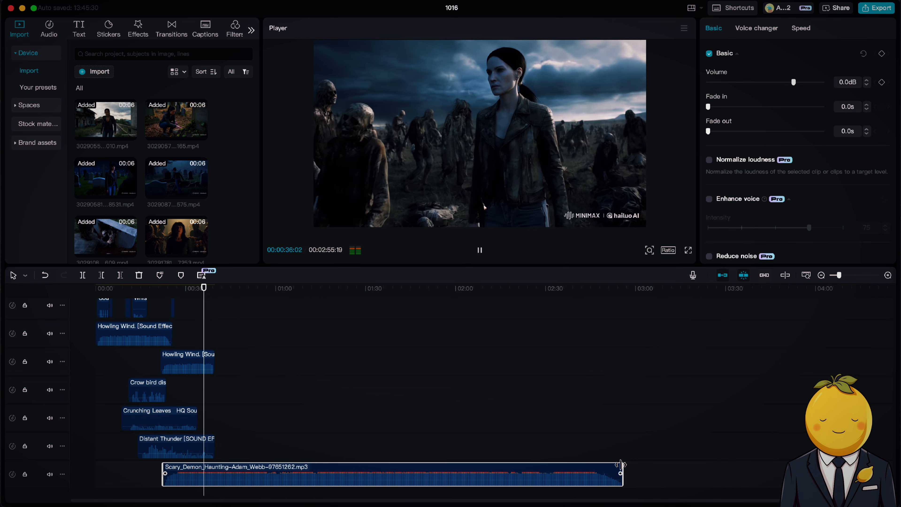
left_click_drag(620, 464, 233, 437)
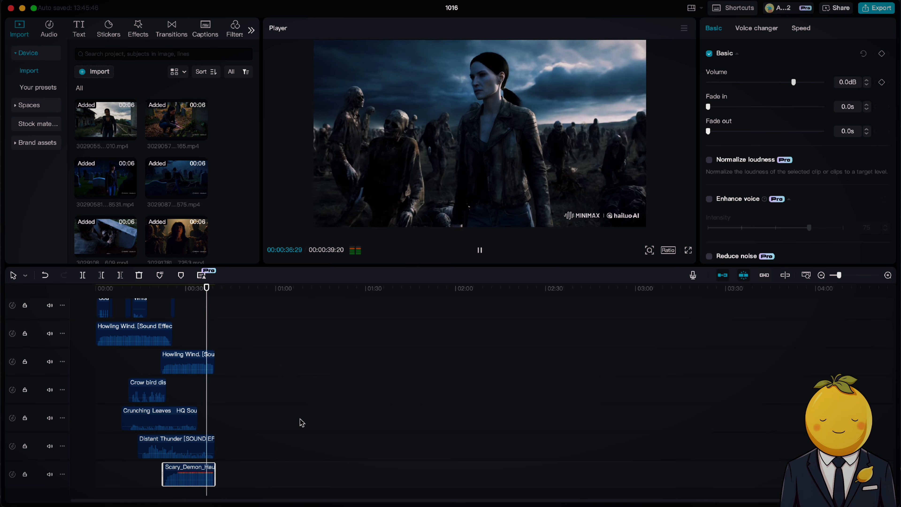
Preview the Cosmic Nightmares music in the Downloads folder and add it to a new audio track from the start of the video.
scroll(302, 422, "up", 3)
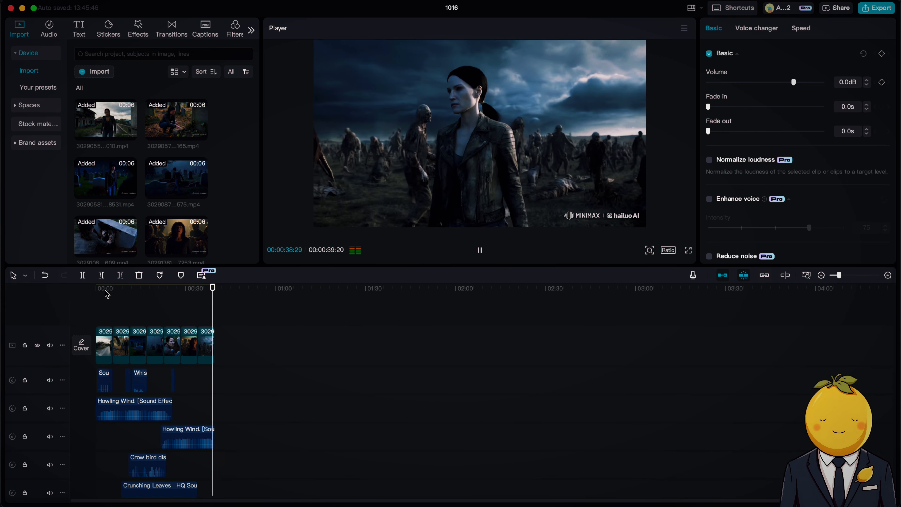
scroll(240, 482, "down", 1)
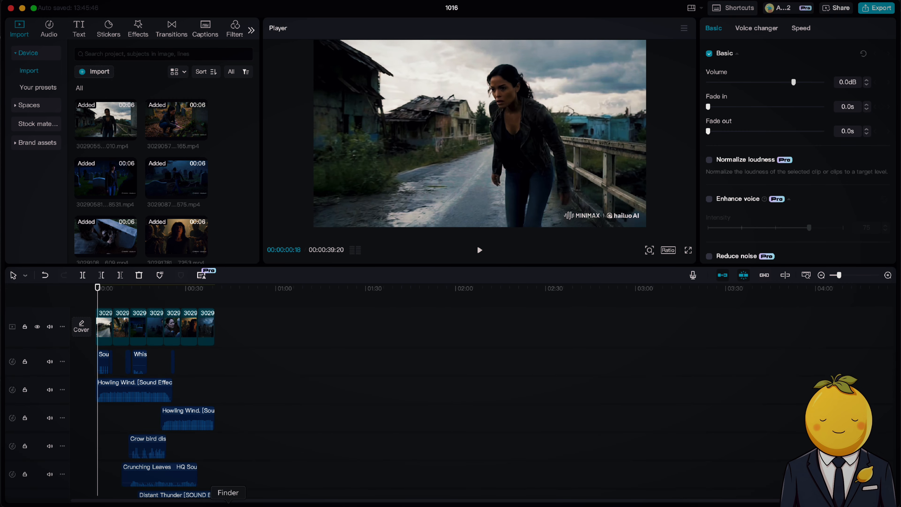
left_click(228, 501)
key("super+w")
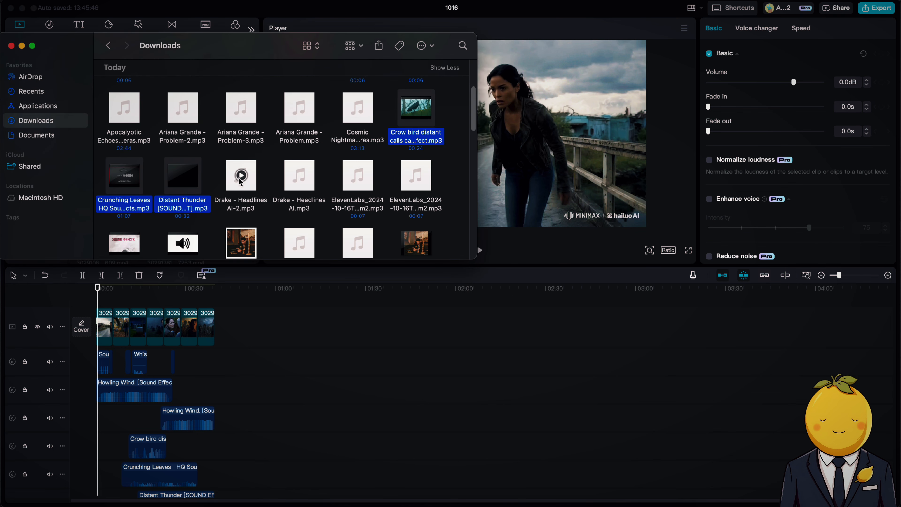
scroll(271, 158, "up", 4)
scroll(269, 172, "down", 3)
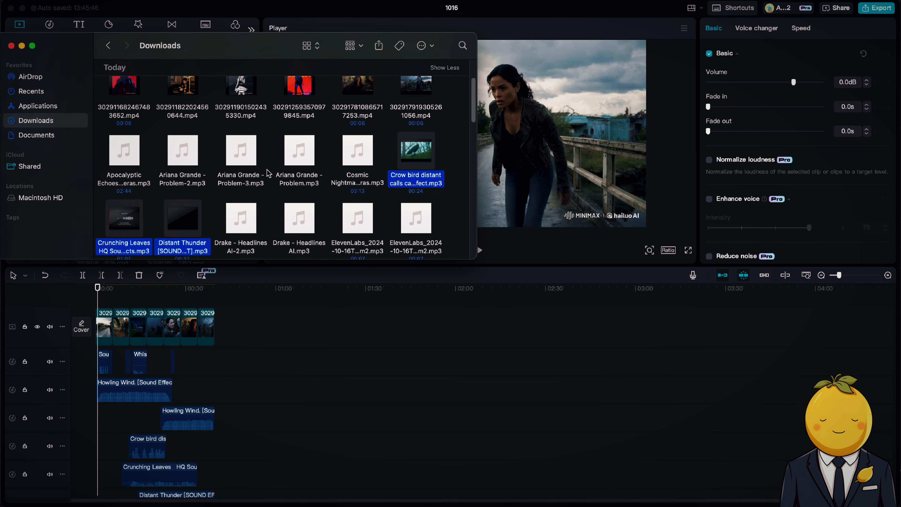
left_click(363, 183)
key("space")
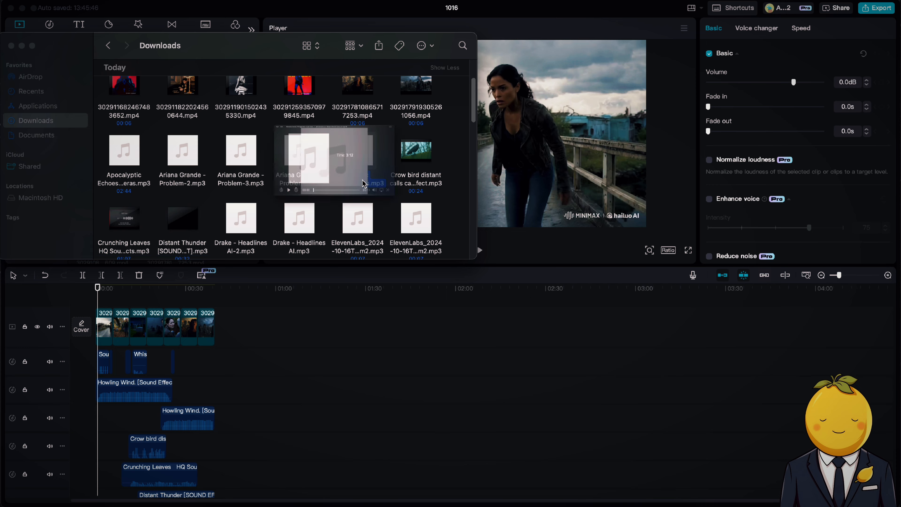
key("space")
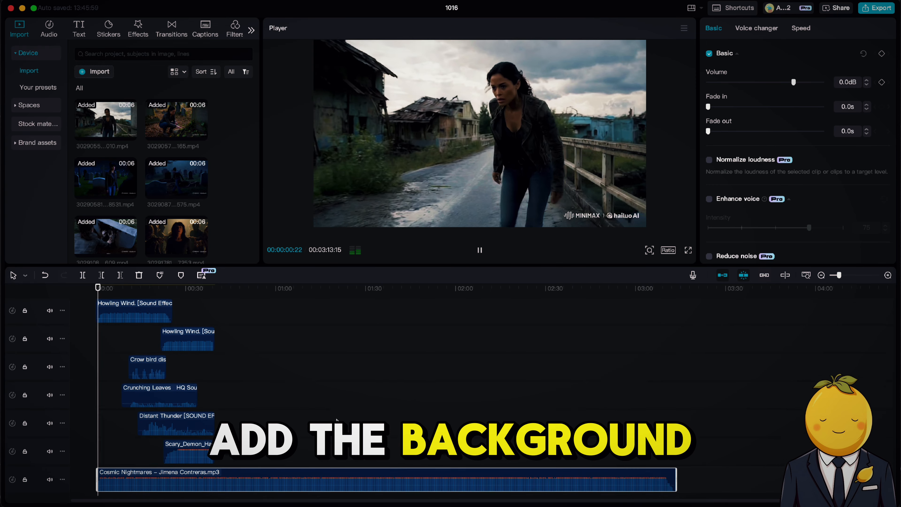
Set the Cosmic Nightmares music's volume to -11.9 dB and trim it to the end of the video.
scroll(248, 444, "down", 2)
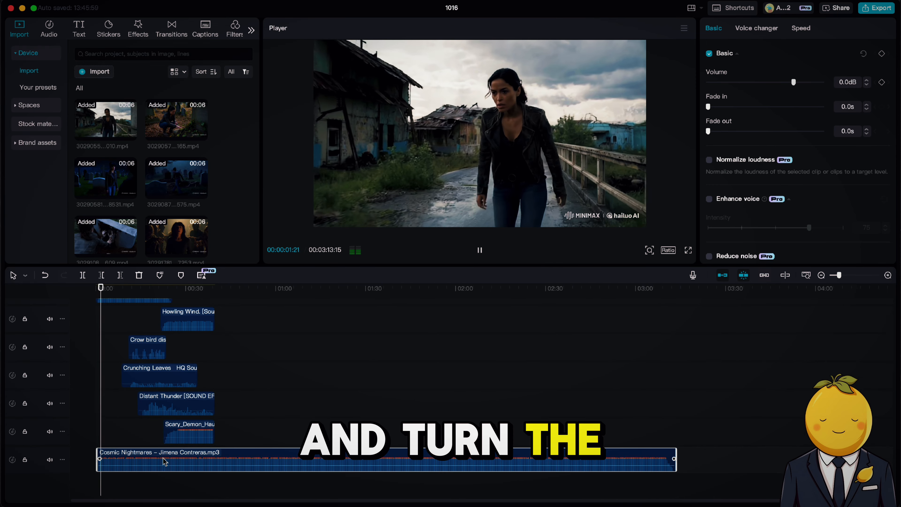
left_click_drag(162, 466, 162, 469)
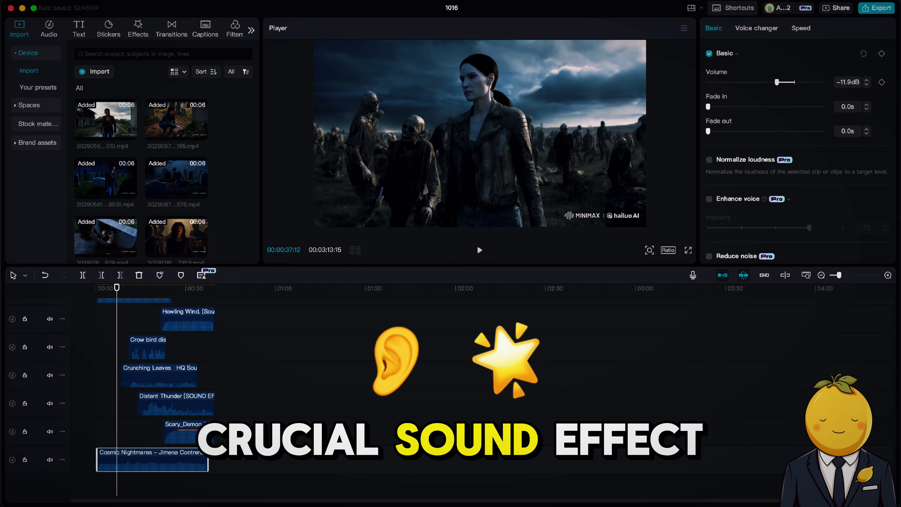
Search the Mac in Finder for "breath" and browse to the breathing sound files among the movie results.
left_click(228, 503)
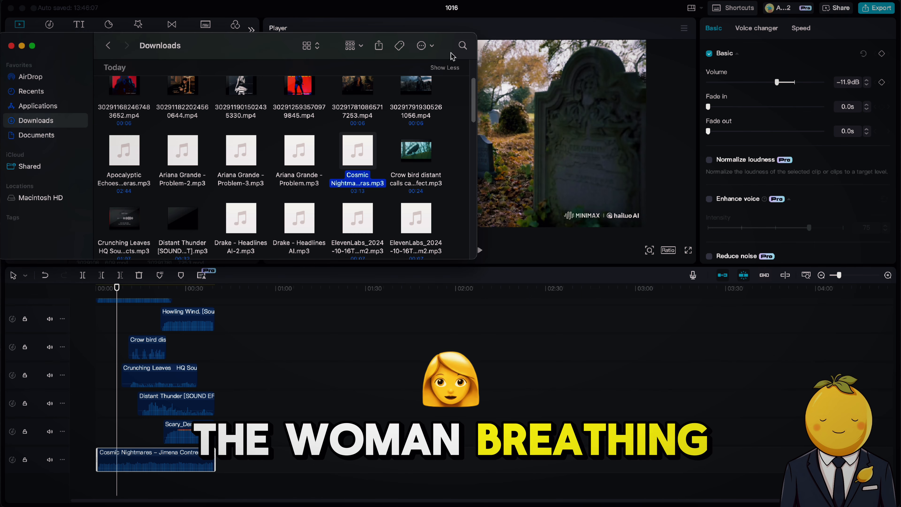
left_click(462, 45)
type("breath")
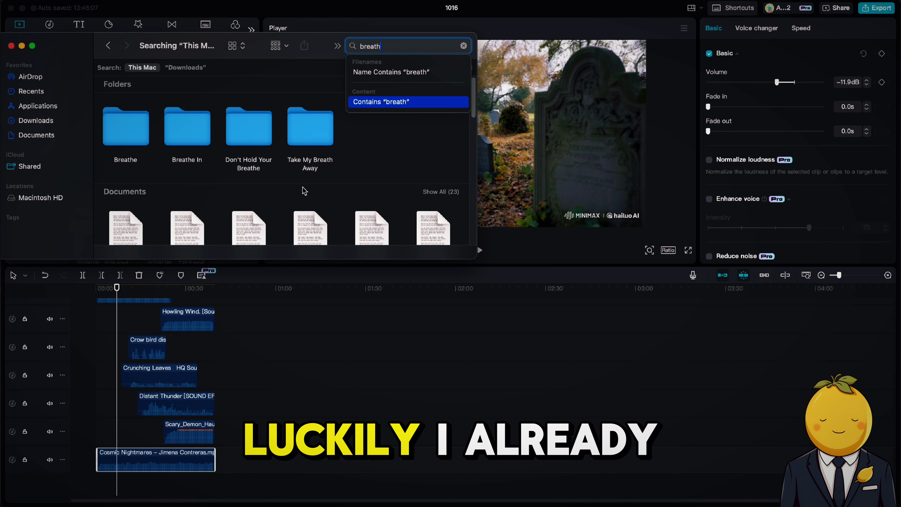
scroll(303, 191, "down", 10)
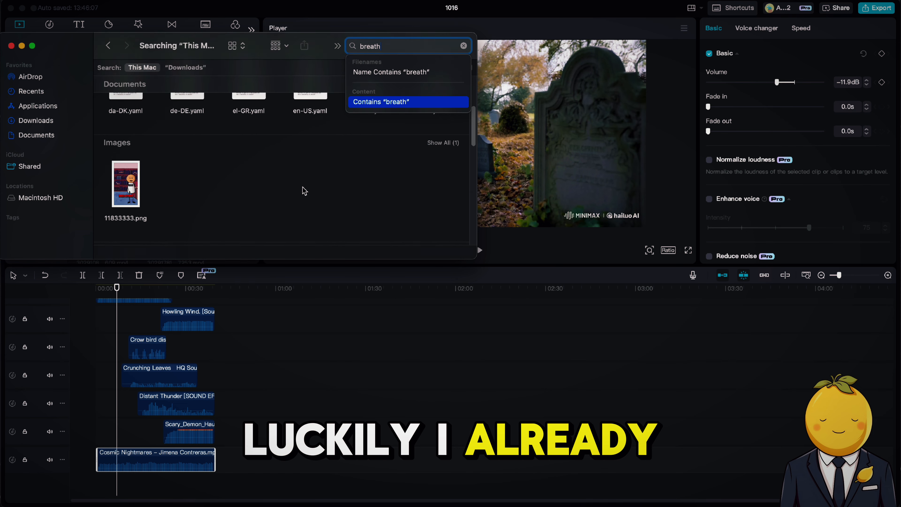
scroll(304, 191, "down", 4)
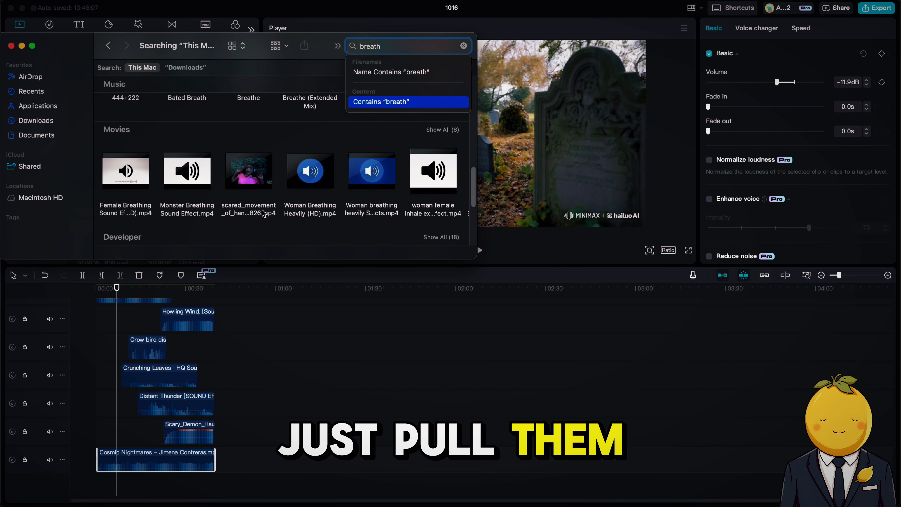
Add the five female and woman breathing sound effect videos to a new track above the scenes, starting at 00:00:07:01.
left_click(127, 209)
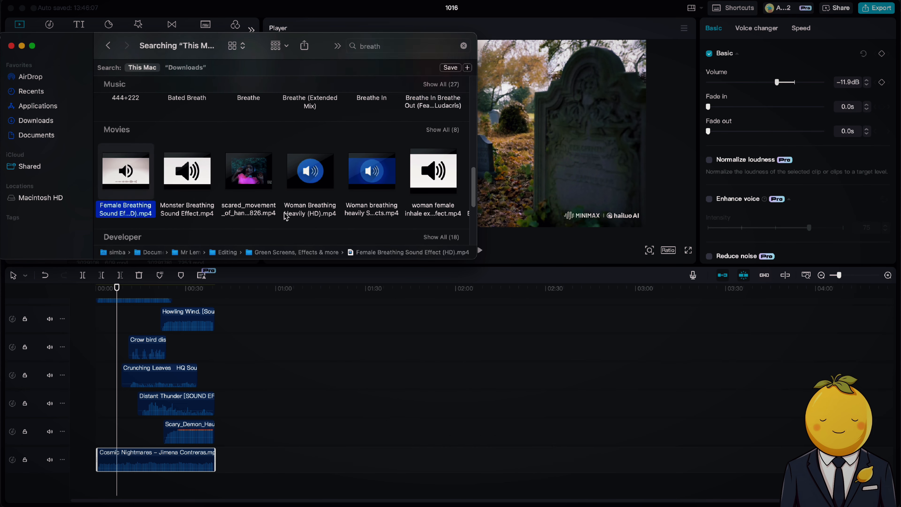
left_click(294, 212, "super")
left_click(360, 212, "super")
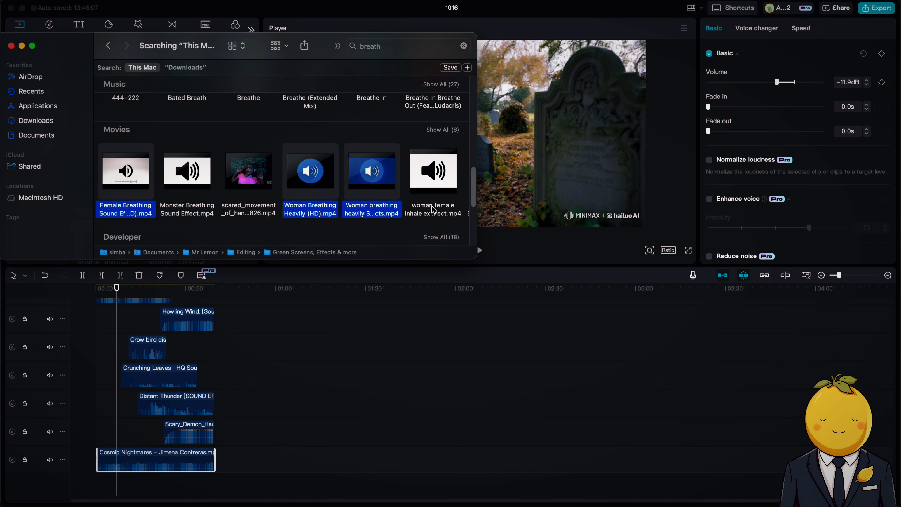
left_click(434, 209, "super")
scroll(435, 210, "right", 2)
scroll(435, 209, "down", 1)
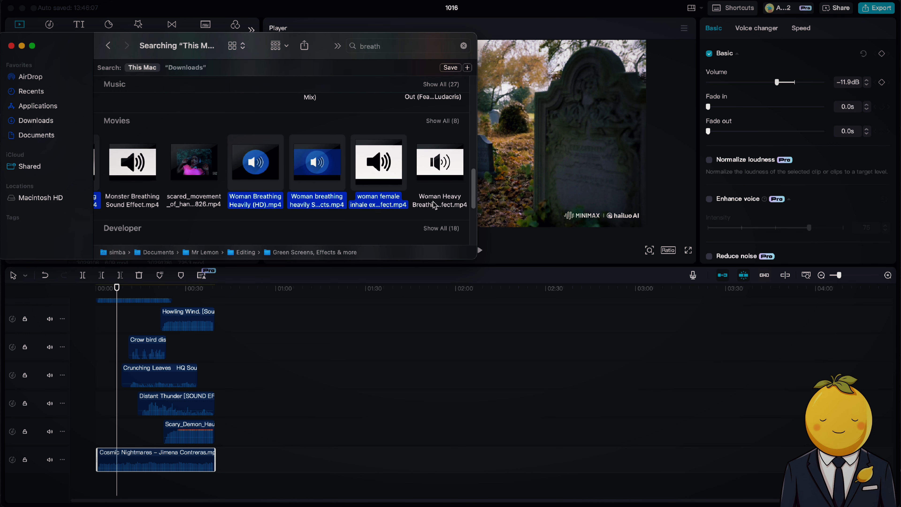
left_click(434, 205, "super")
scroll(434, 205, "right", 2)
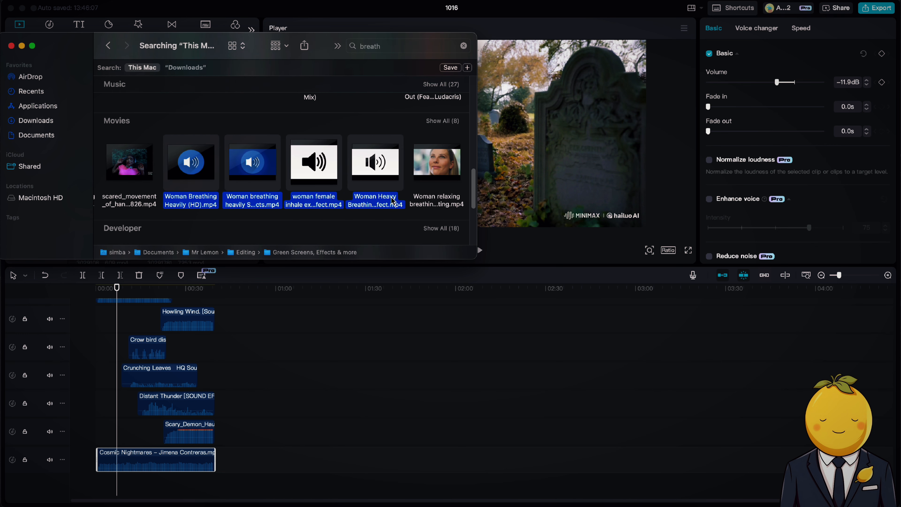
left_click_drag(391, 204, 635, 392)
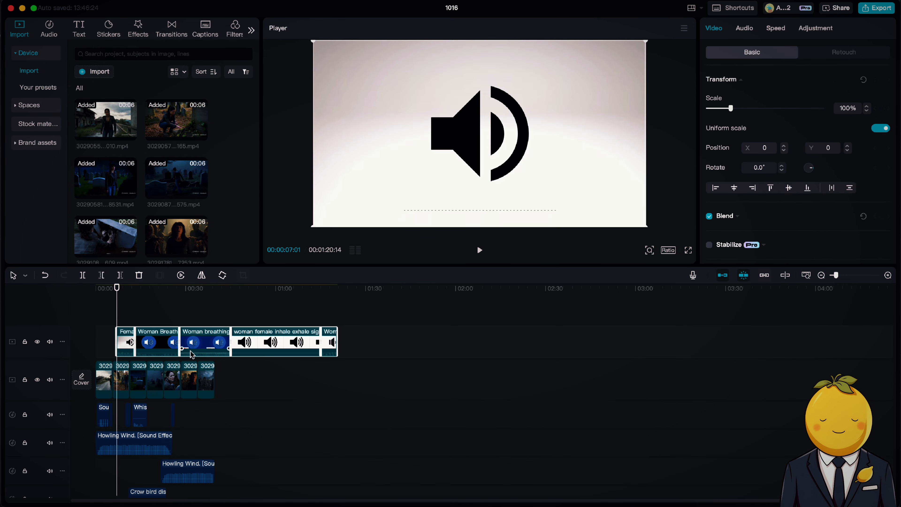
Move the five breathing videos to an empty stretch past the scenes, extract their audio, and delete the leftover video clips.
left_click_drag(189, 343, 383, 347)
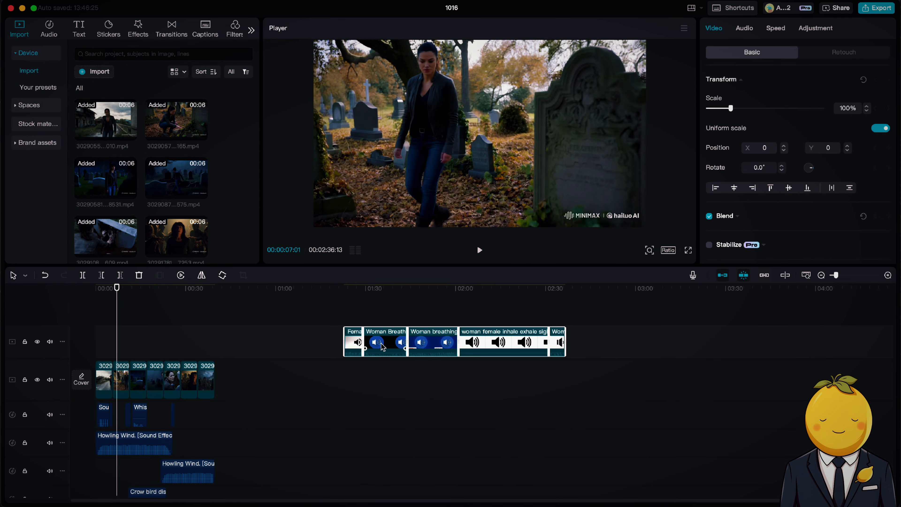
right_click(498, 342)
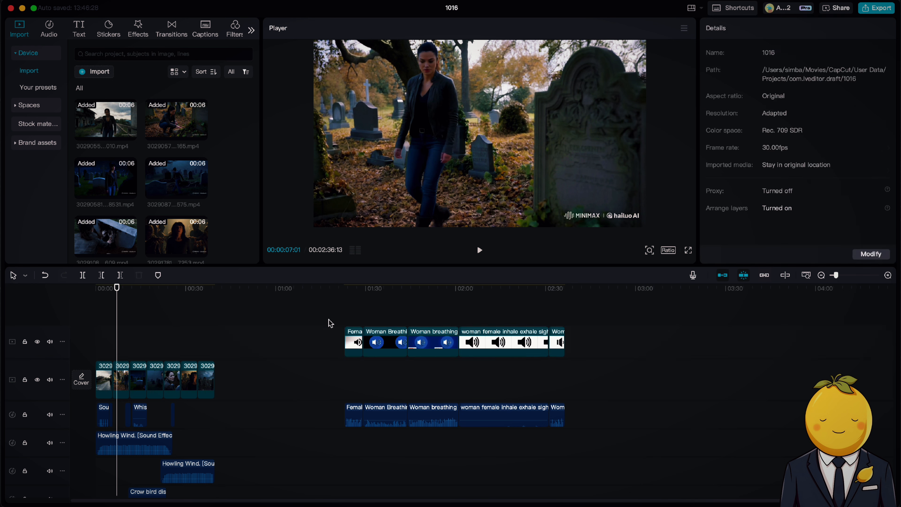
left_click_drag(330, 321, 585, 356)
key("Delete")
Listen to samples of the extracted breathing sounds to judge which scene each one suits.
left_click_drag(356, 289, 342, 294)
key("space")
left_click(370, 291)
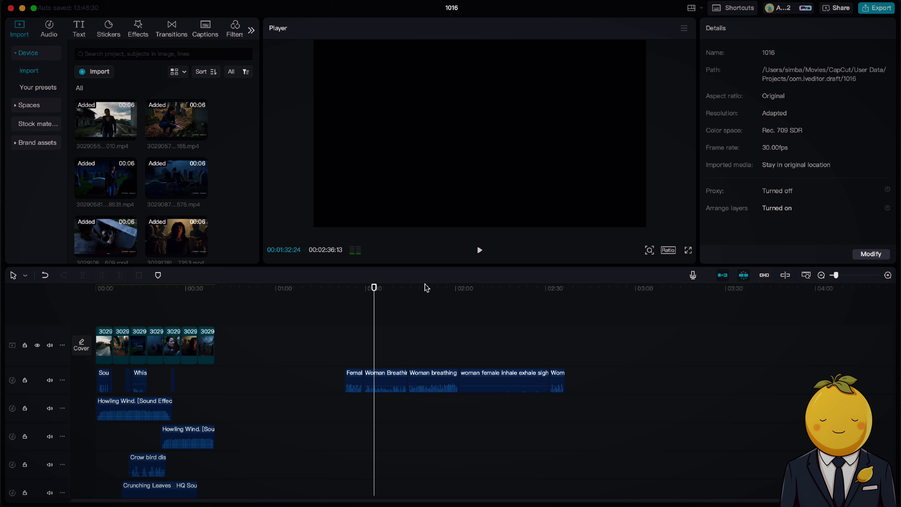
left_click(536, 293)
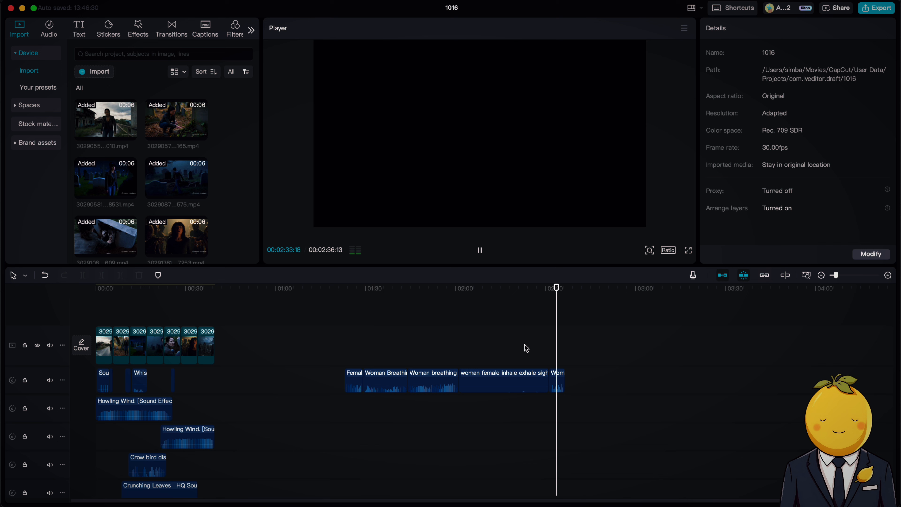
Place the Woman Heavy Breathing sound effect under the scene of zombies surrounding the woman and set its volume to 7.1 dB.
left_click_drag(558, 377, 190, 397)
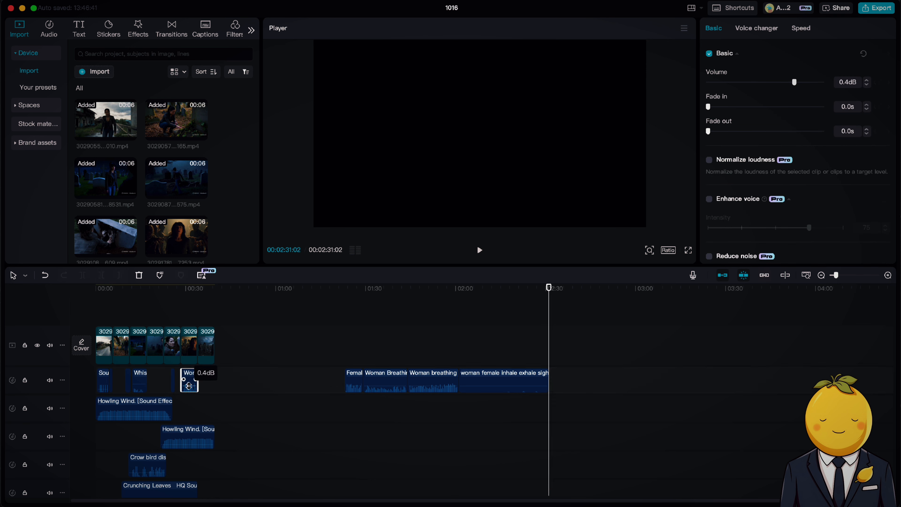
left_click(185, 303)
key("space")
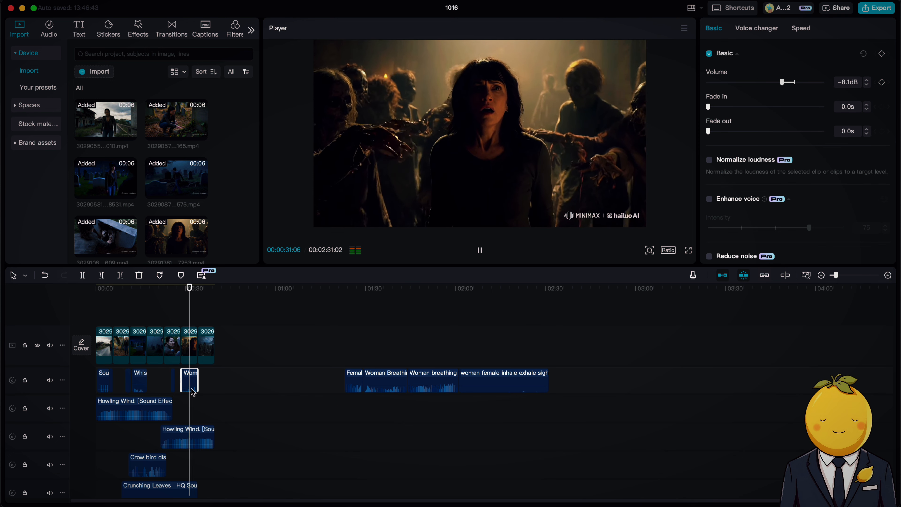
key("space")
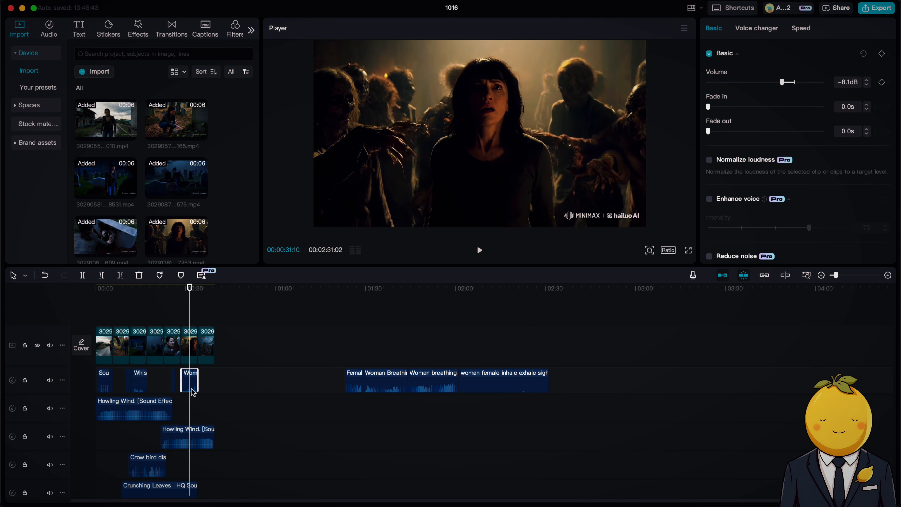
left_click_drag(835, 275, 847, 276)
left_click_drag(274, 387, 276, 384)
key("space")
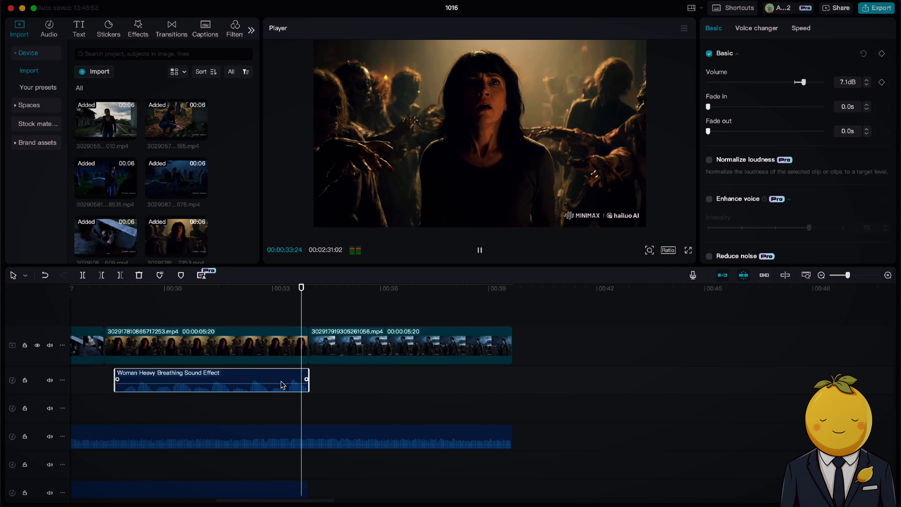
left_click_drag(848, 276, 836, 276)
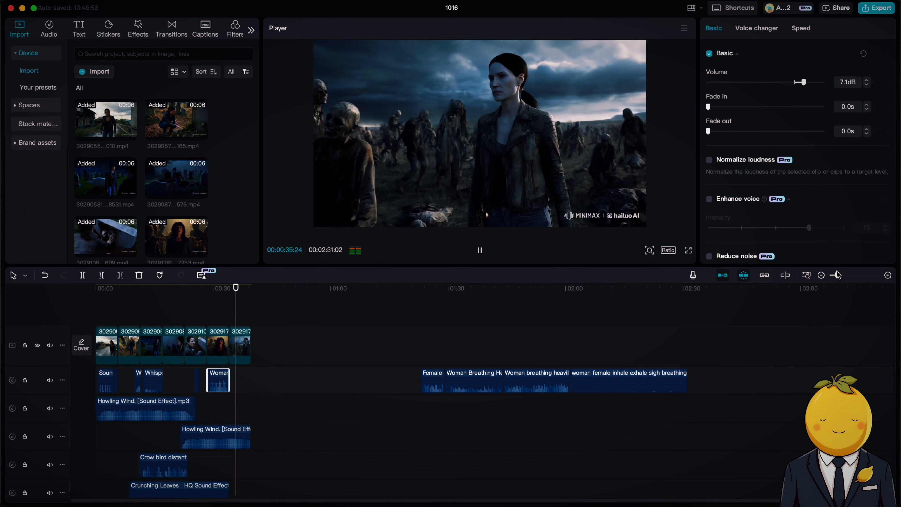
key("space")
Place the Female Breathing sound effect under the night graveyard scene at about 00:00:13 and set its volume to -8.8 dB.
left_click_drag(428, 381, 124, 436)
left_click(105, 291)
key("space")
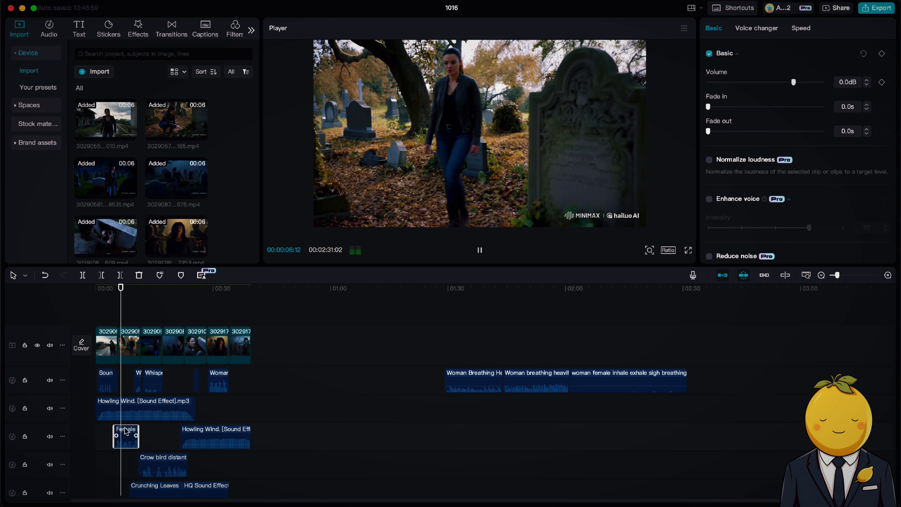
left_click_drag(126, 432, 159, 431)
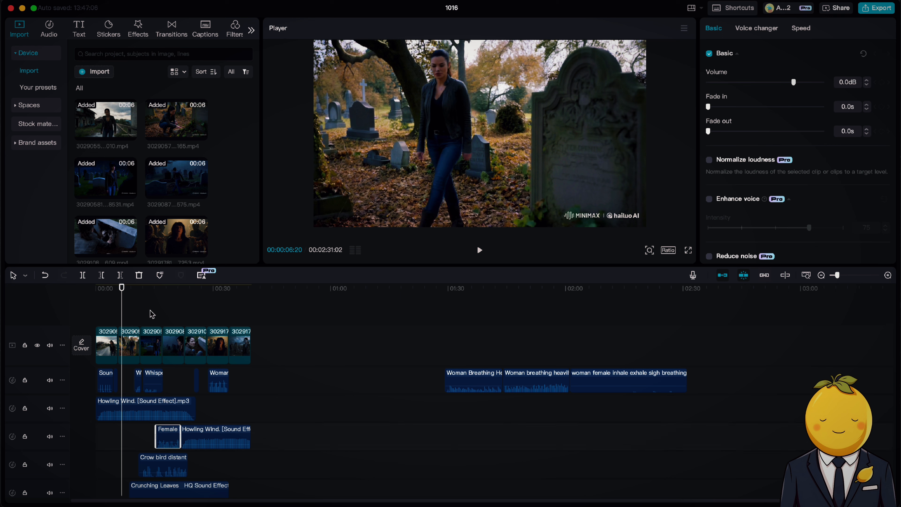
left_click(144, 306)
key("space")
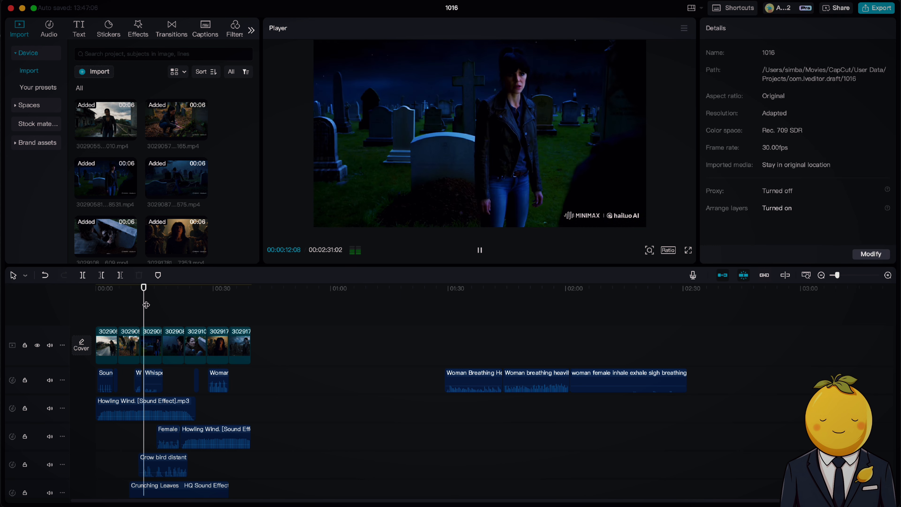
left_click(168, 432)
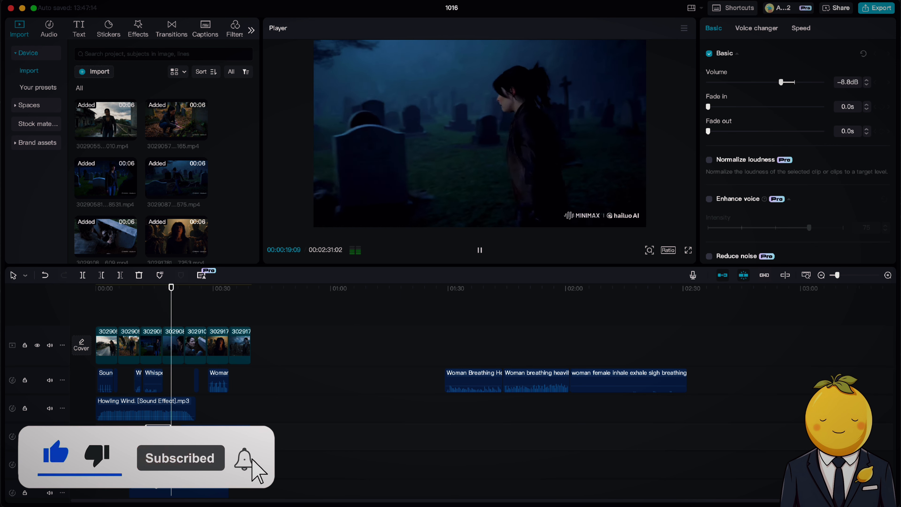
Shorten the woman female inhale exhale sigh clip, place it on a new track from the video's start, and set its volume to 15.9 dB.
left_click_drag(564, 394, 260, 370)
key("space")
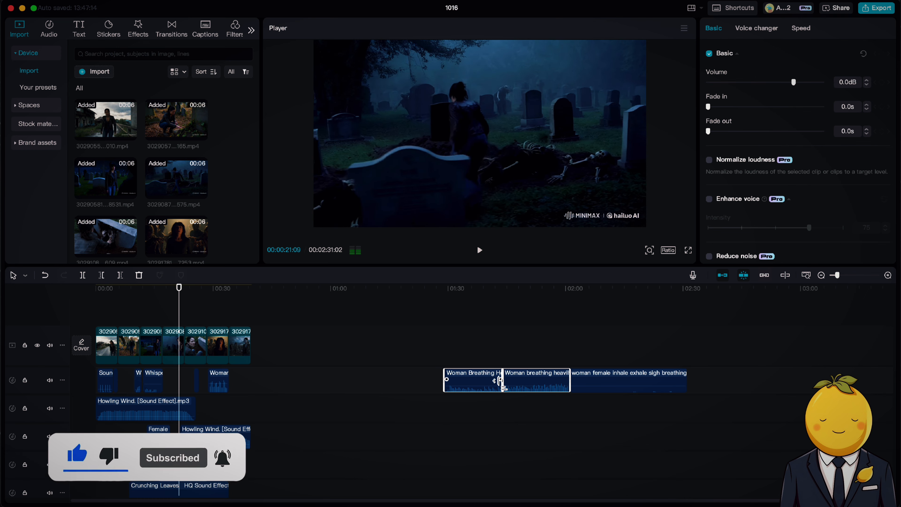
left_click(619, 385)
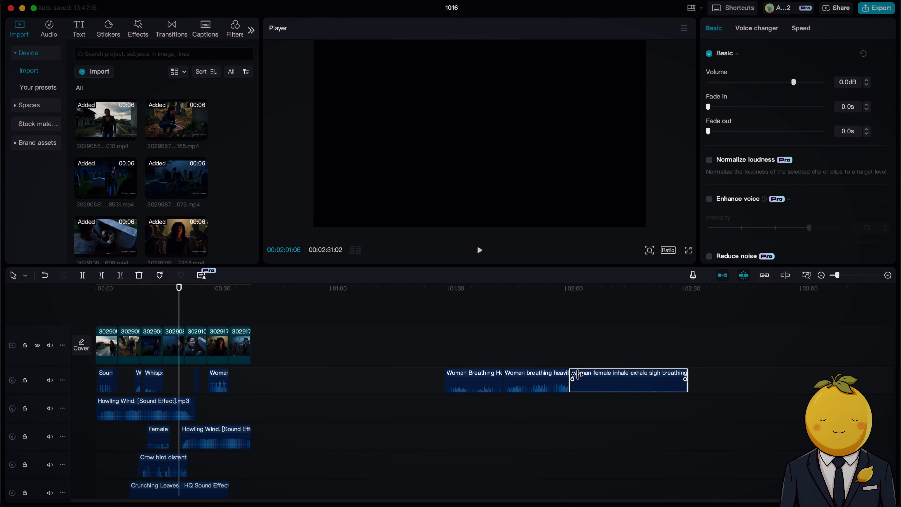
left_click_drag(567, 377, 97, 459)
left_click_drag(179, 300, 95, 300)
key("space")
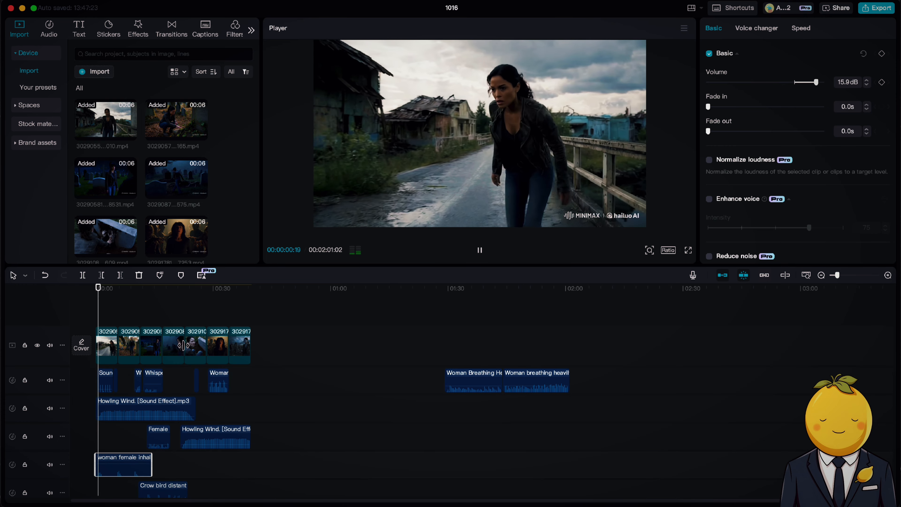
scroll(151, 497, "down", 1)
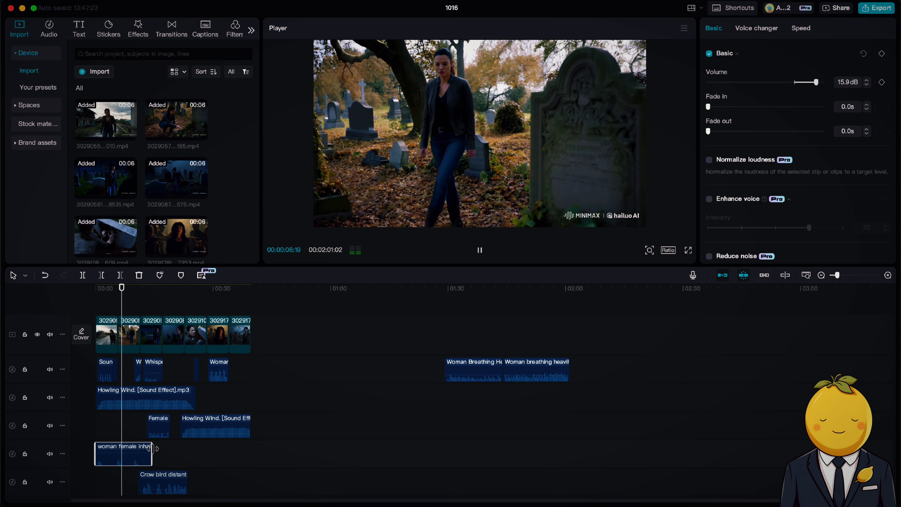
Add the Woman Breathing clip from the video's start at -8.3 dB, trim its end, and set the inhale exhale clip's volume to 7.6 dB.
left_click_drag(468, 362, 127, 401)
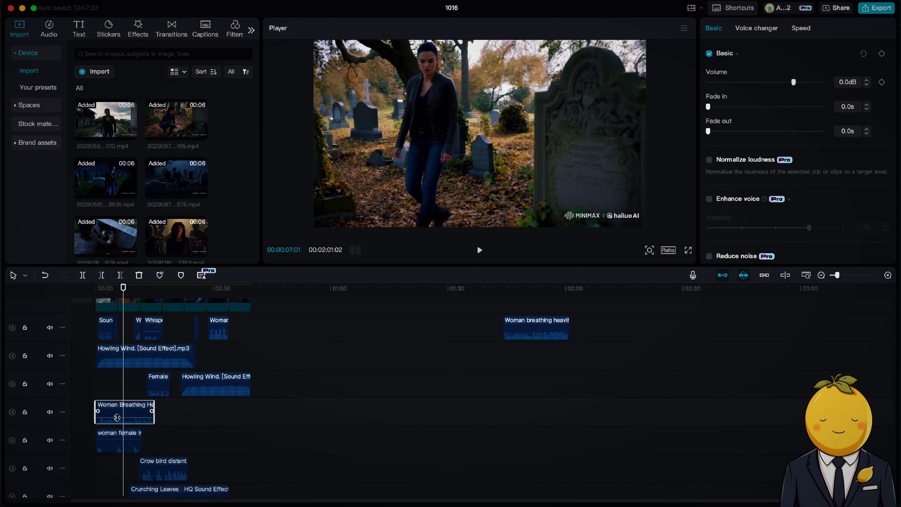
left_click(87, 290)
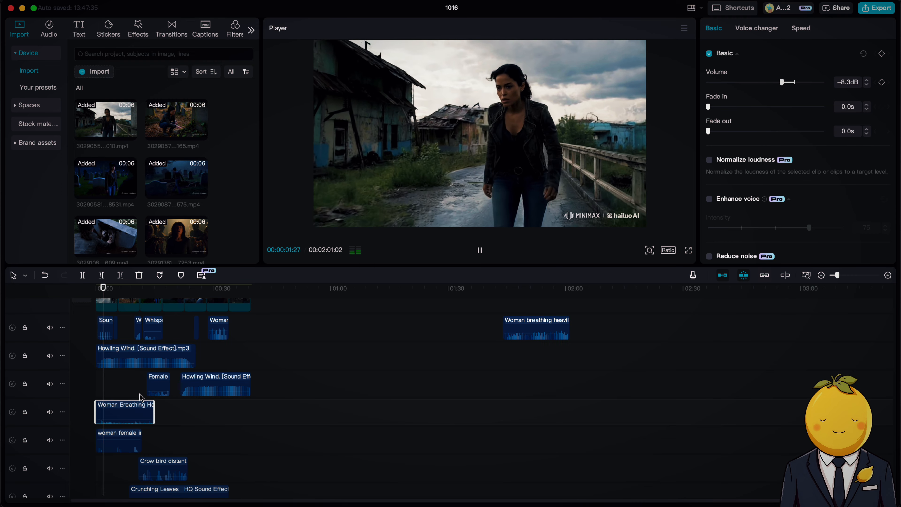
left_click(123, 440)
scroll(142, 432, "up", 1)
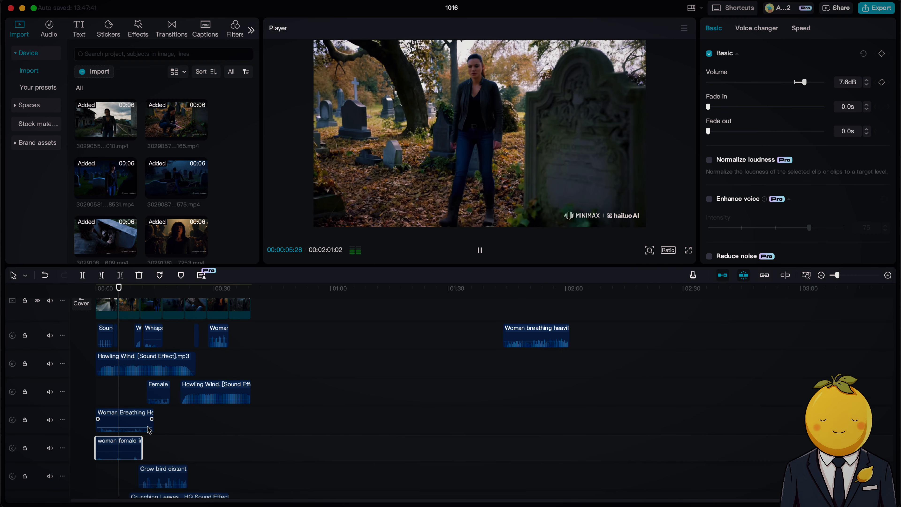
scroll(149, 430, "up", 1)
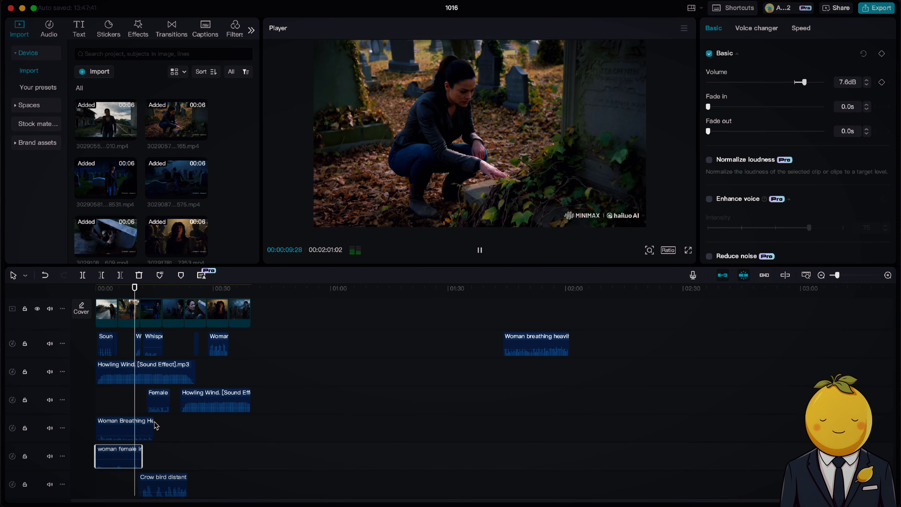
left_click(151, 424)
key("space")
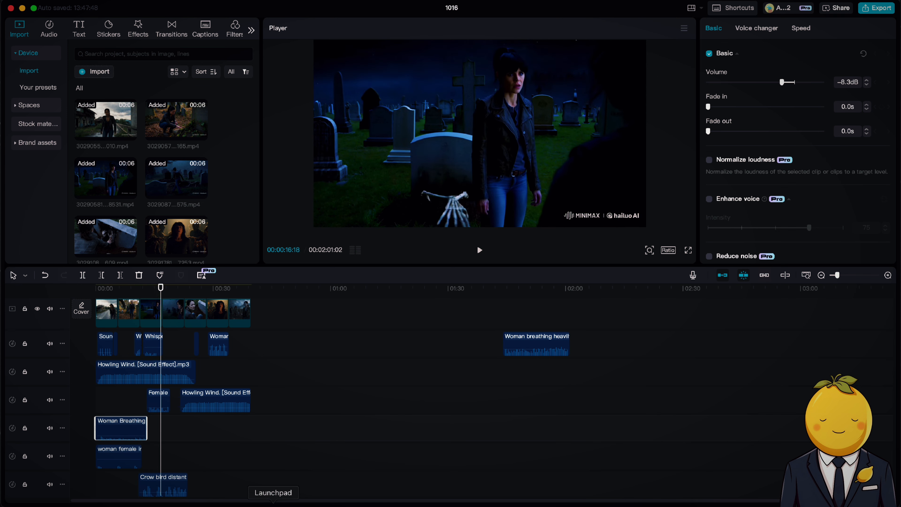
Switch to Finder, add the Scary Scream sound to the Woman Breathing track near the end of the night graveyard scene, and preview it.
left_click(228, 503)
left_click_drag(269, 130, 221, 452)
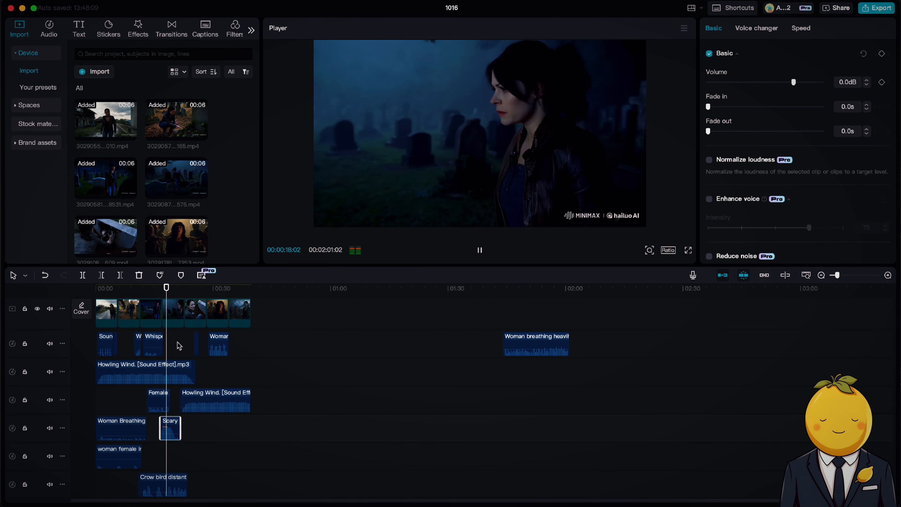
left_click(149, 288)
key("space")
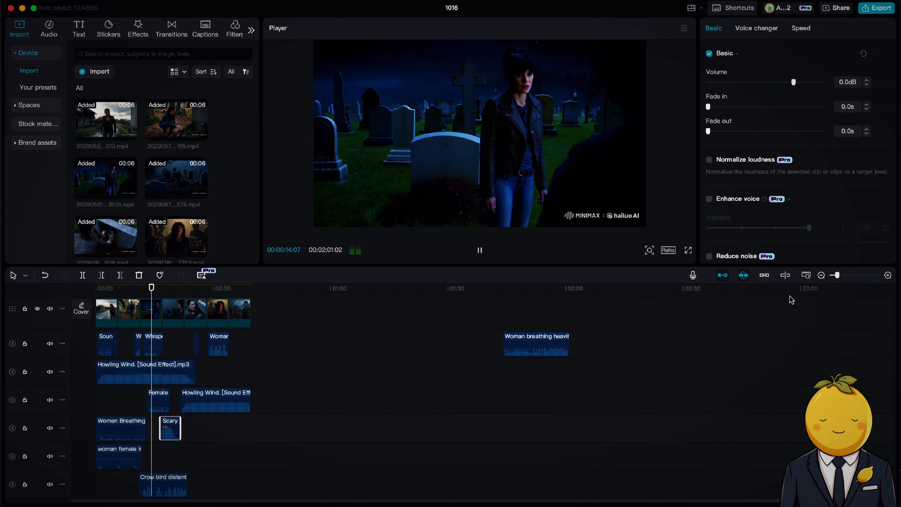
Shift the Scary Scream sound to start at about 00:00:16, in sync with the skeleton hand emerging from the grave.
left_click_drag(835, 277, 846, 276)
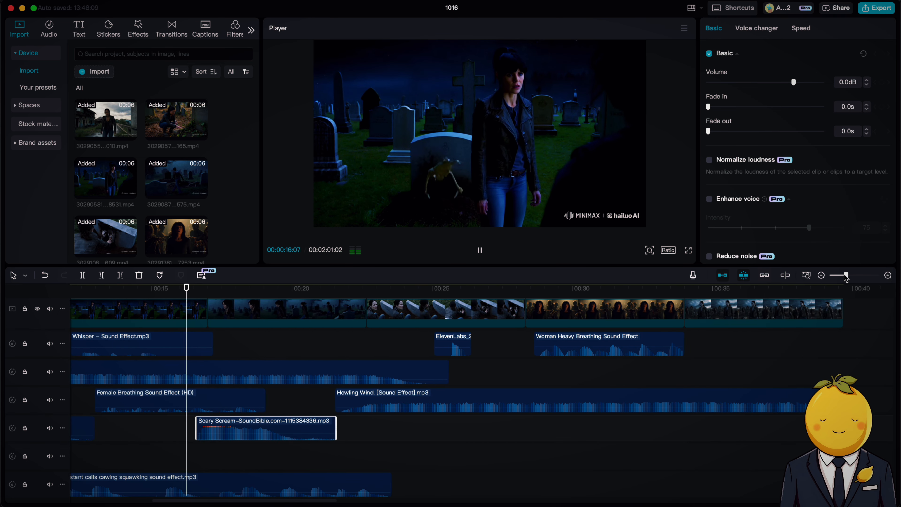
key("space")
left_click_drag(220, 434, 240, 423)
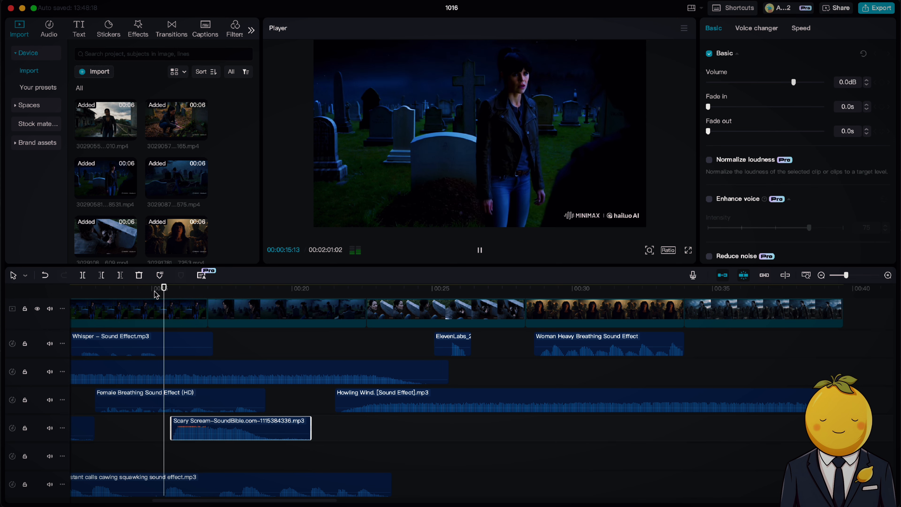
key("space")
left_click_drag(213, 430, 222, 430)
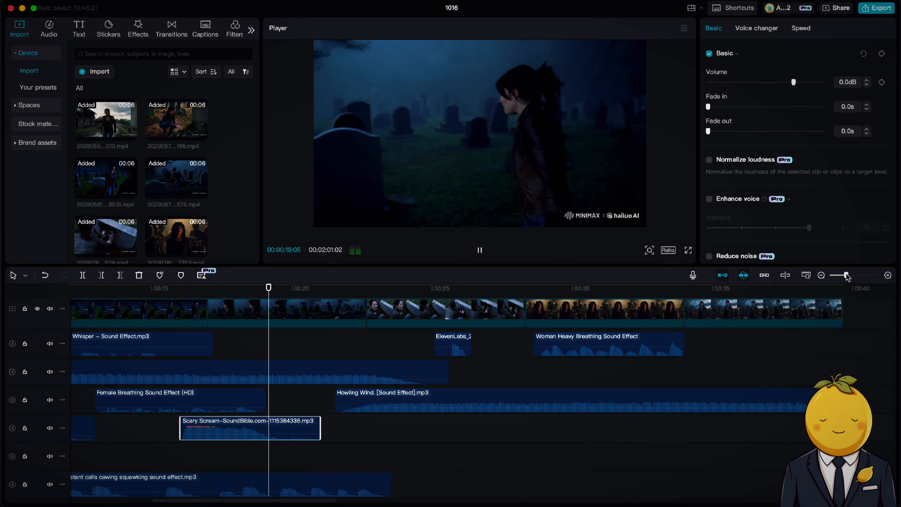
Place the Woman breathing heavily clip under the last scene at -9.0 dB and trim it to the end of the video.
left_click_drag(846, 275, 839, 275)
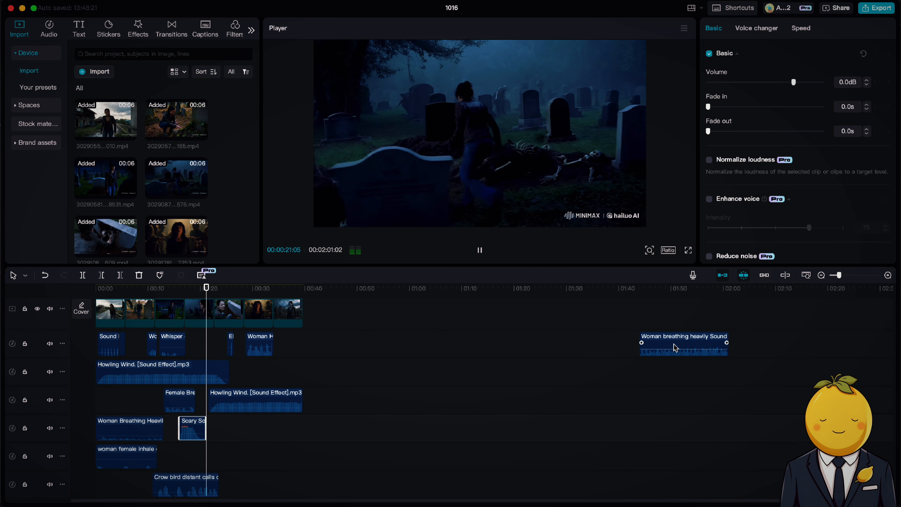
left_click_drag(668, 350, 302, 358)
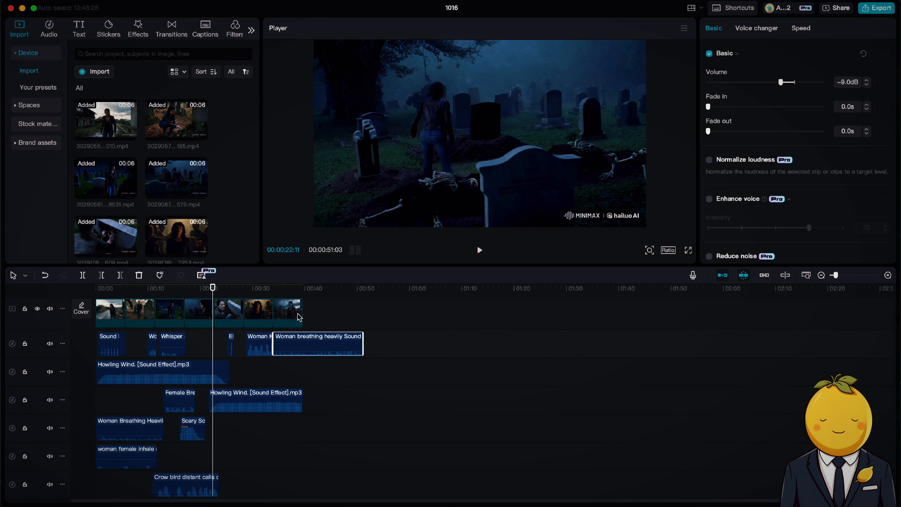
left_click(256, 288)
key("space")
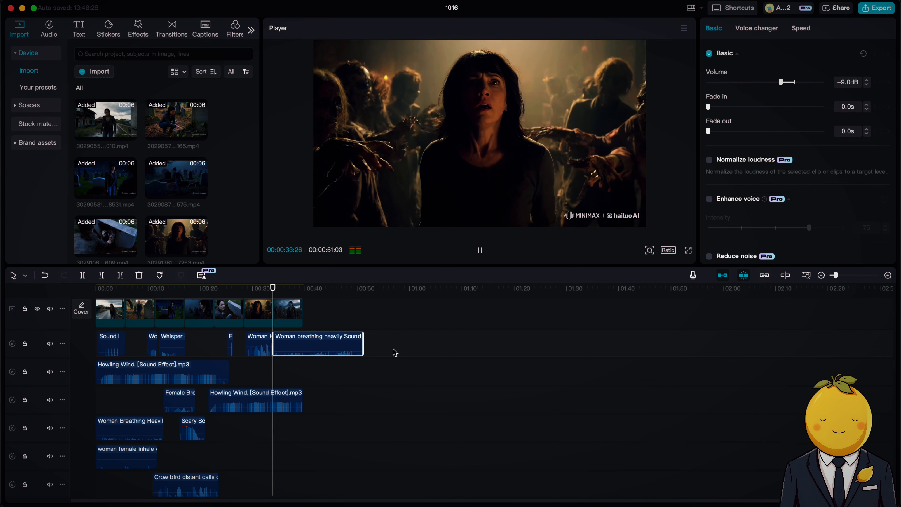
left_click_drag(366, 337, 298, 332)
key("space")
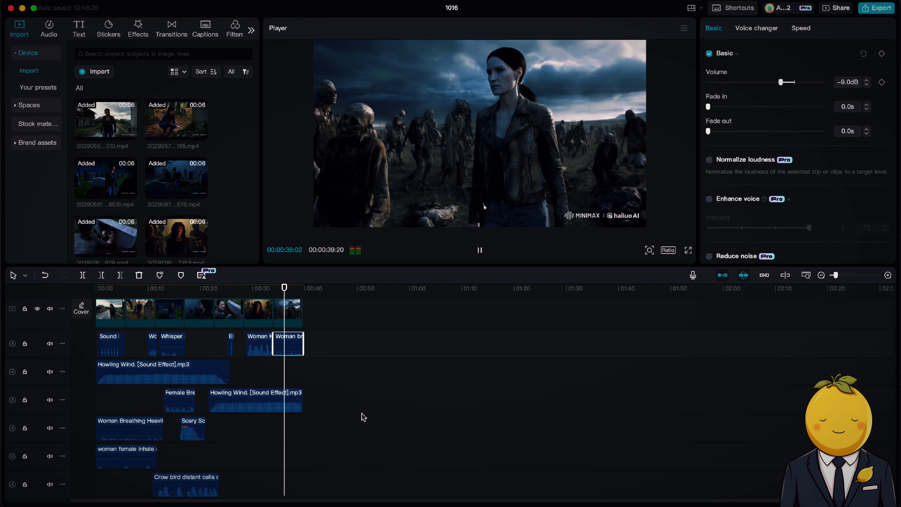
Play back the final scene and the graveyard section to review the layered sound mix.
scroll(363, 417, "down", 3)
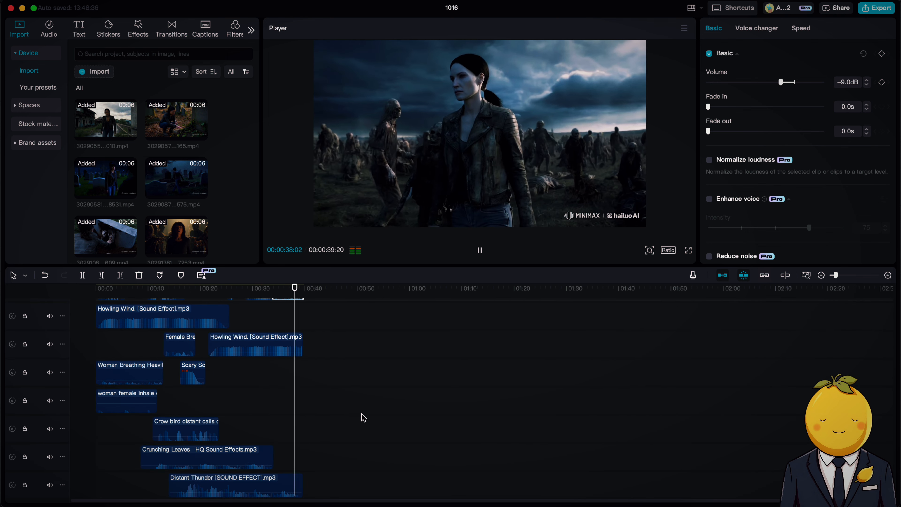
scroll(364, 418, "up", 3)
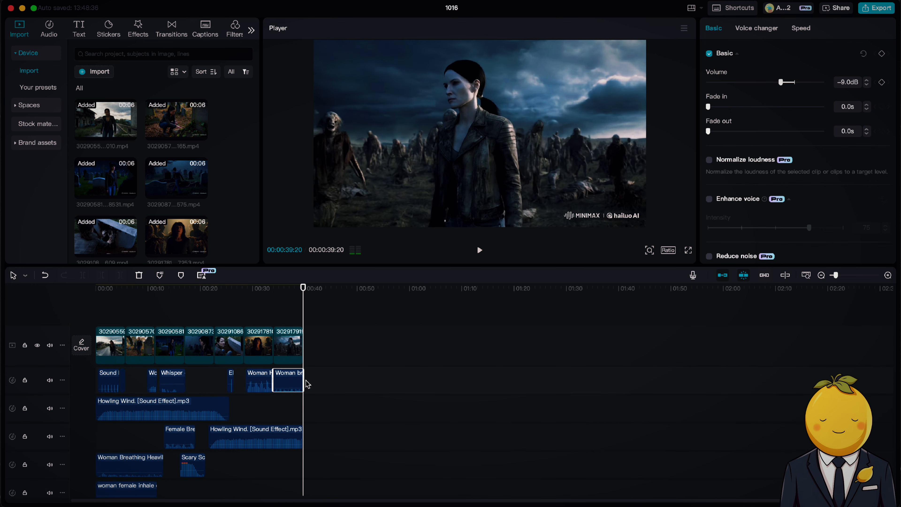
left_click(186, 288)
key("space")
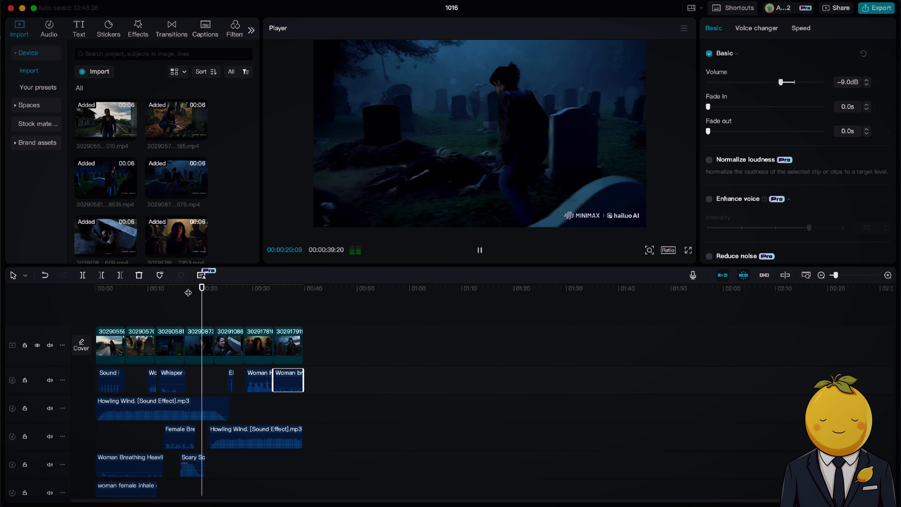
scroll(199, 359, "down", 1)
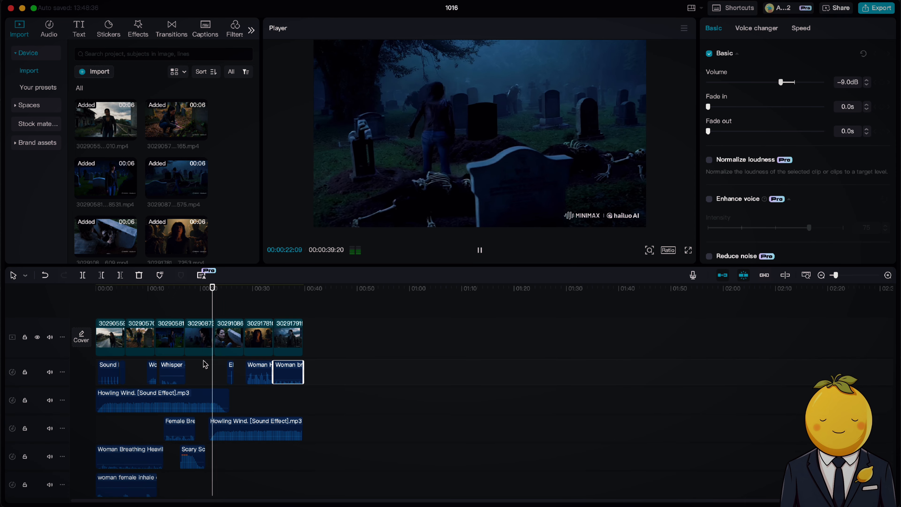
Fit the Real Heart Beat Sound to the length of the scene with the woman surrounded by zombies and set its volume to -5.9 dB.
scroll(206, 363, "up", 1)
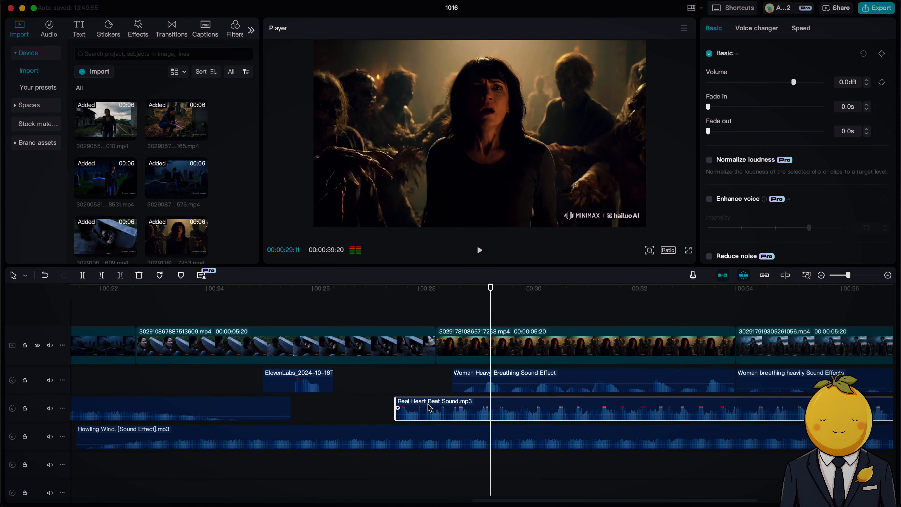
left_click_drag(422, 408, 456, 408)
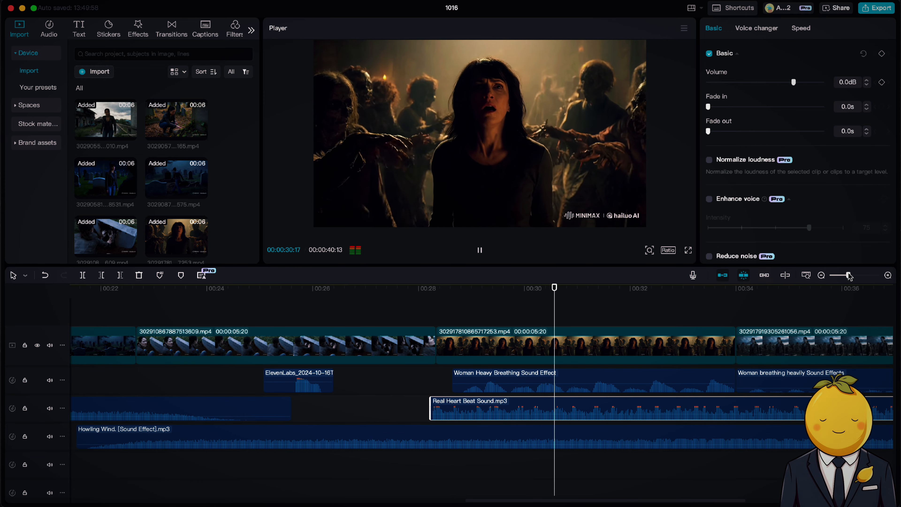
left_click_drag(847, 275, 842, 275)
left_click_drag(714, 402, 615, 401)
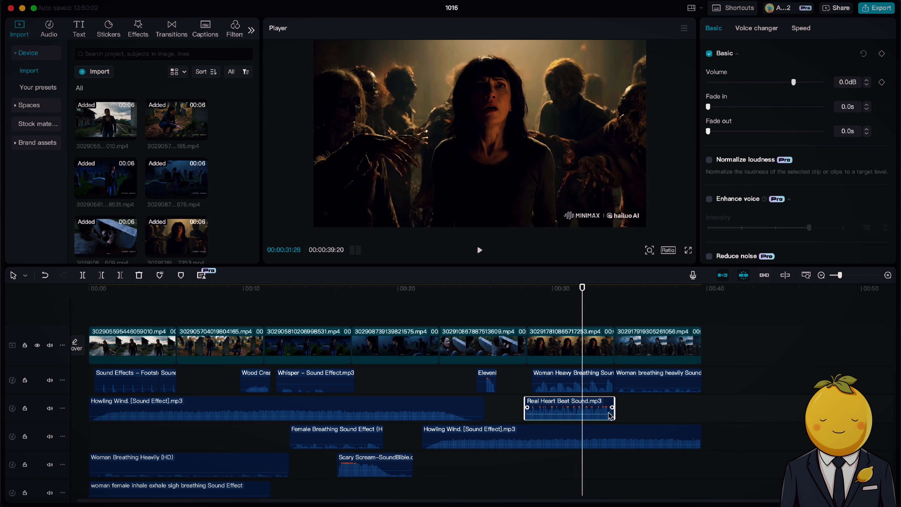
left_click_drag(606, 416, 606, 415)
key("space")
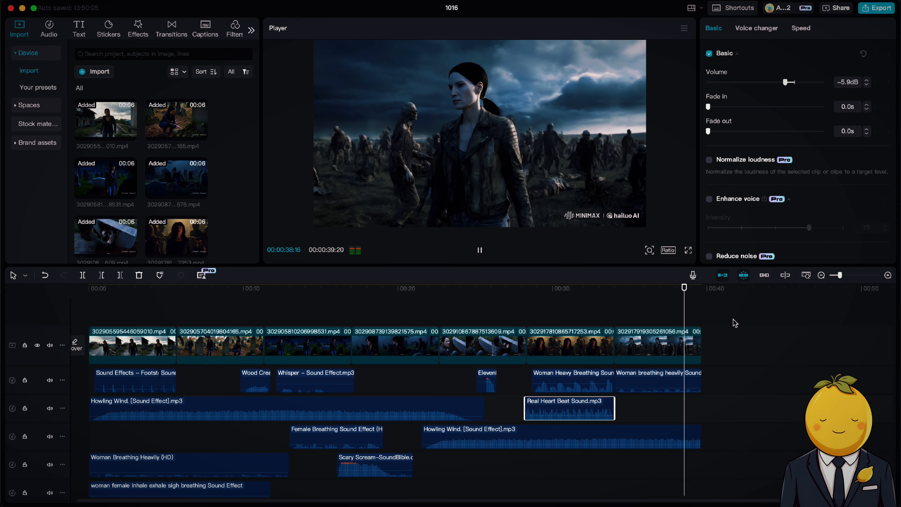
Go to the end of the fourth scene with the skeletons and search the transitions library for "dream".
left_click_drag(733, 318, 102, 326)
left_click_drag(109, 291, 418, 284)
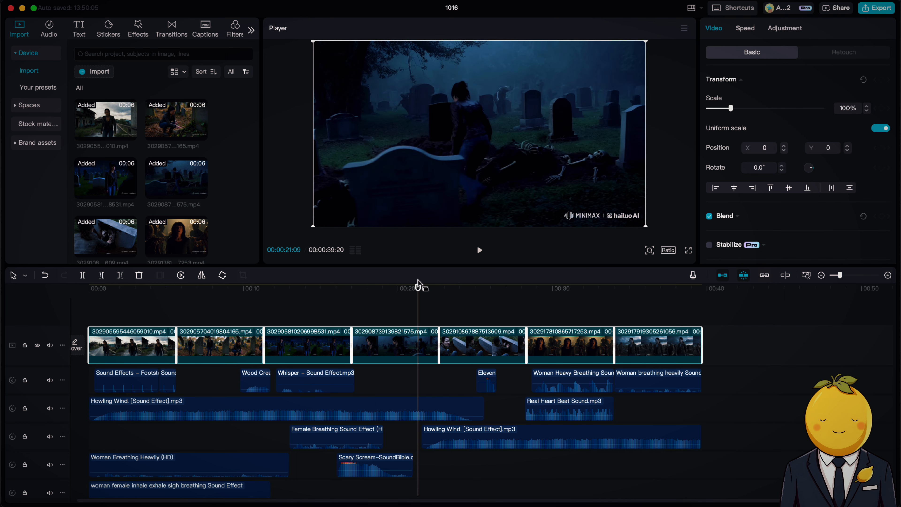
left_click(416, 341)
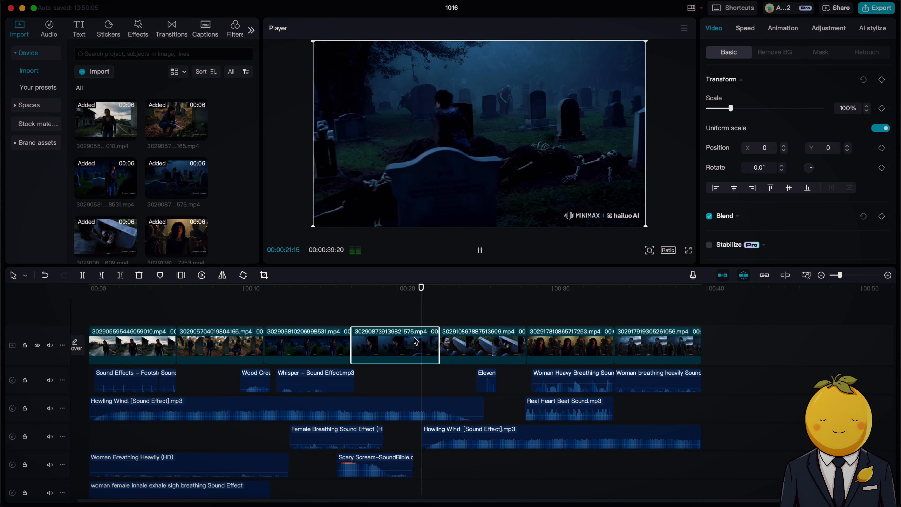
left_click(138, 26)
left_click(170, 30)
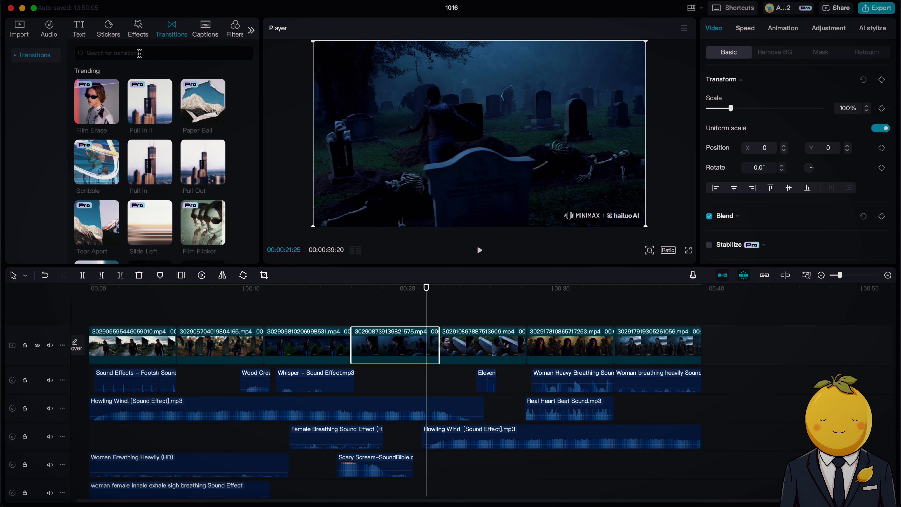
left_click(142, 54)
type("dream")
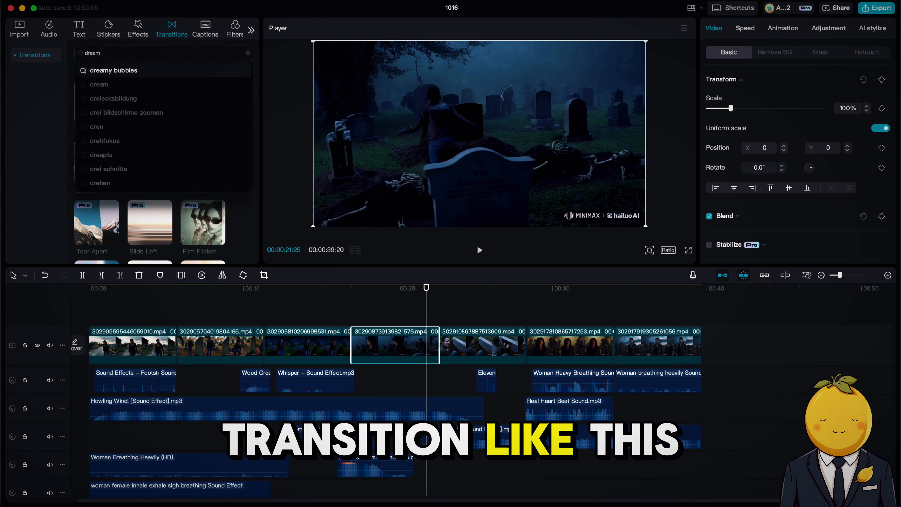
key("Return")
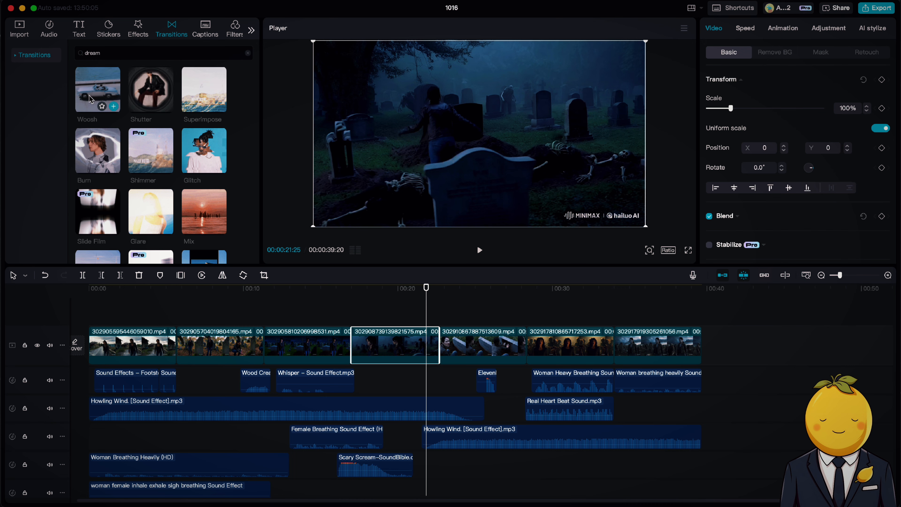
Add the Woosh transition between the fourth scene and the tombstone scene, and preview the cut.
left_click_drag(98, 89, 453, 345)
left_click(519, 295)
key("space")
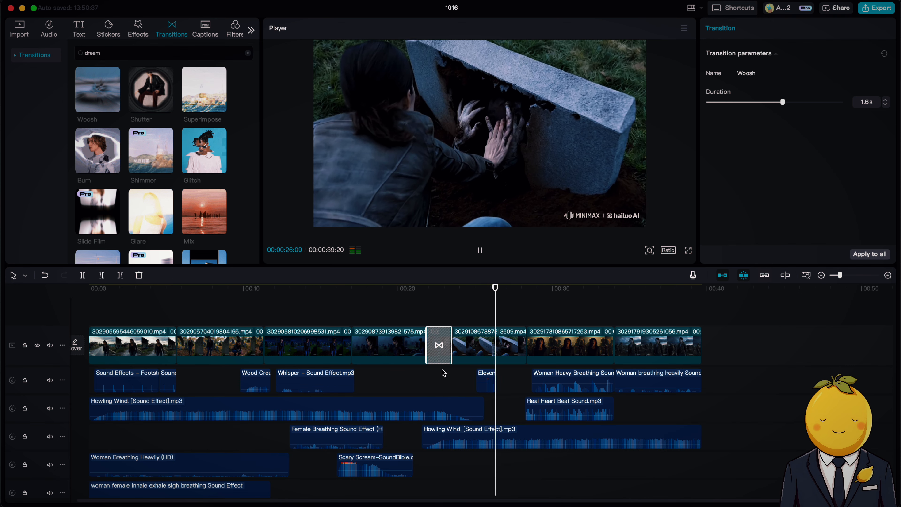
left_click(443, 373)
key("space")
Add the Explosion 2 sound at about 00:00:25 on the Scary Scream track, set its volume to -18.0 dB, and preview it.
left_click_drag(460, 125, 504, 468)
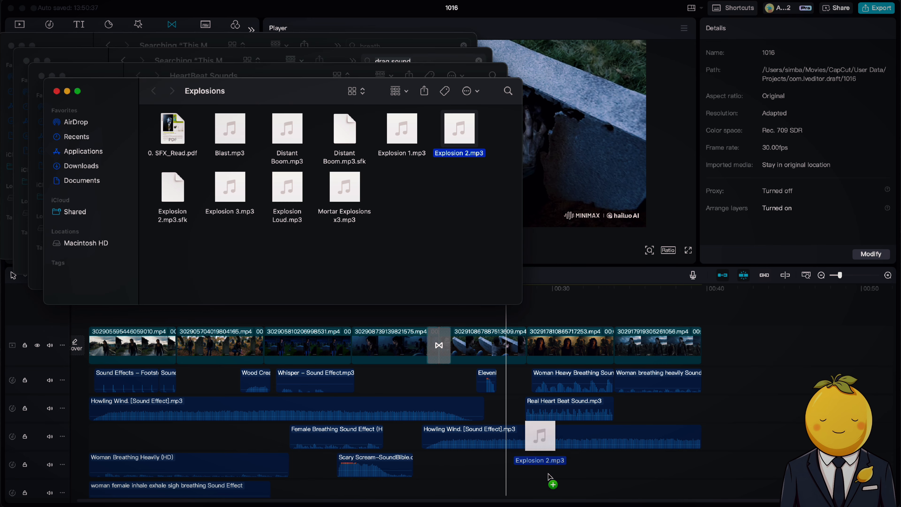
left_click(475, 295)
key("space")
key("space")
left_click(475, 289)
key("space")
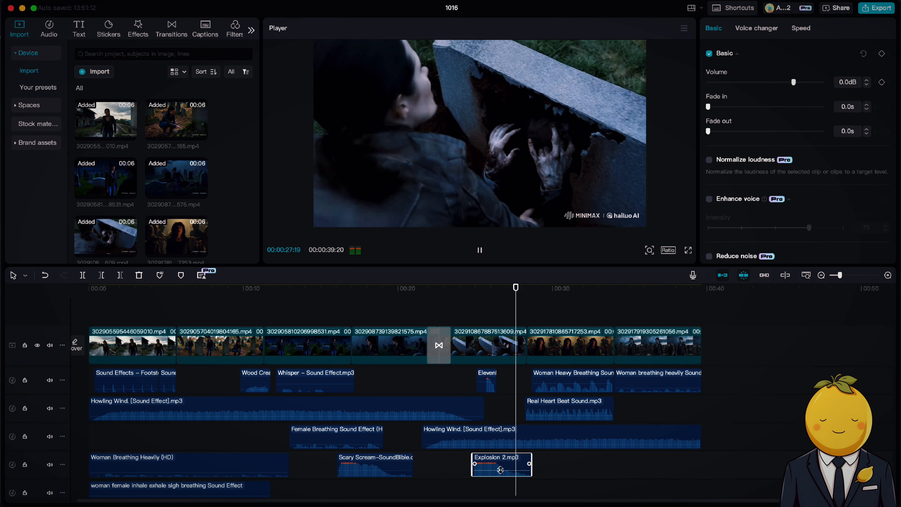
left_click_drag(500, 469, 500, 475)
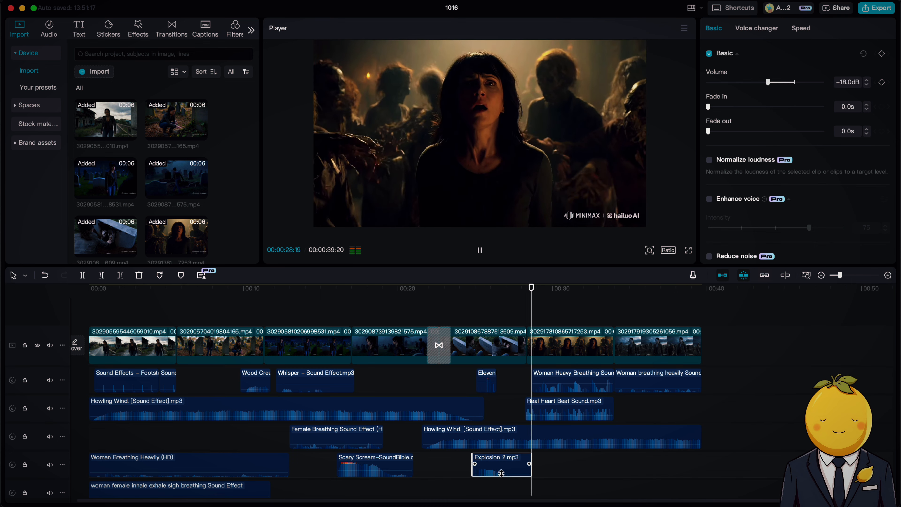
left_click(475, 289)
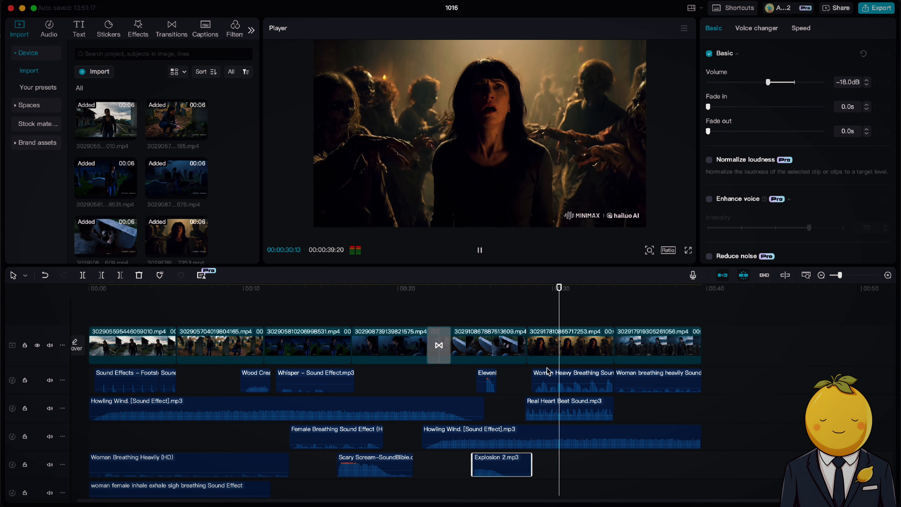
Try shifting the Woman Heavy Breathing clip to the start of its scene, and undo the move.
left_click_drag(549, 379, 542, 378)
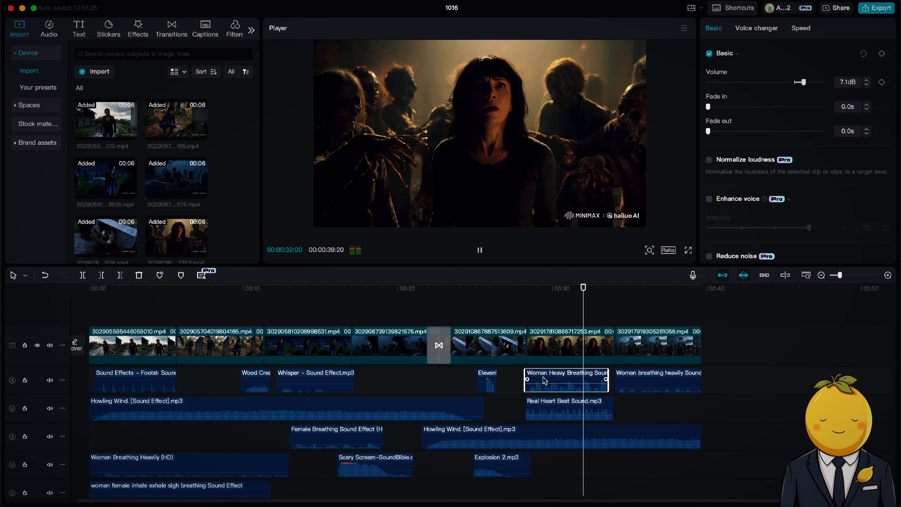
key("super+z")
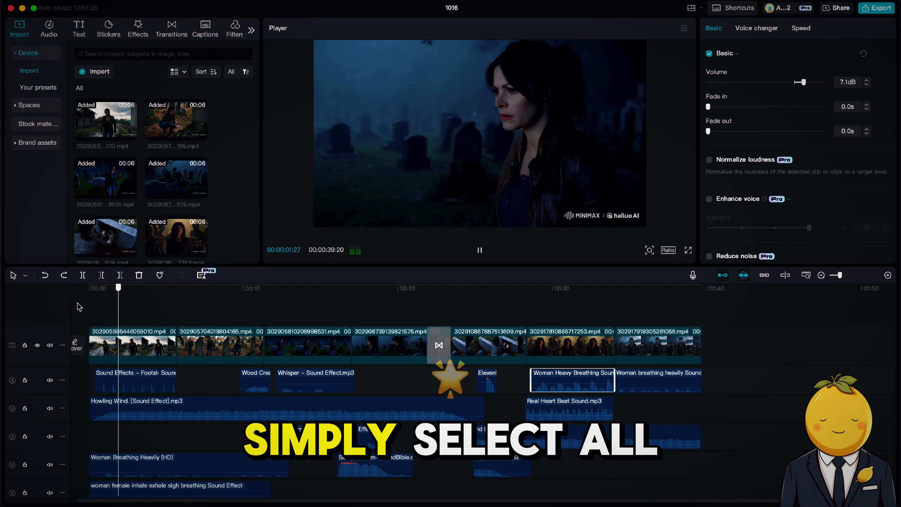
Combine all the video clips into one compound clip and place a copy of it on a track directly above.
left_click_drag(804, 331, 150, 342)
right_click(149, 342)
left_click(199, 410)
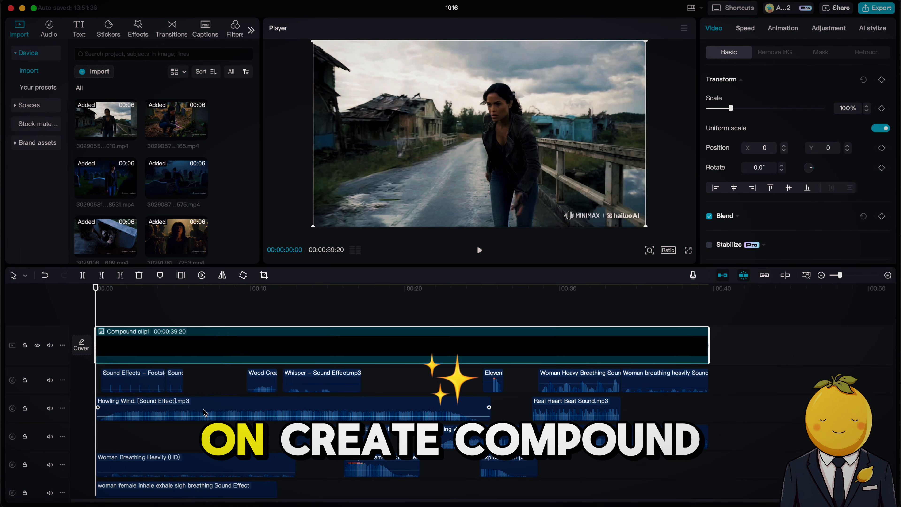
right_click(165, 341)
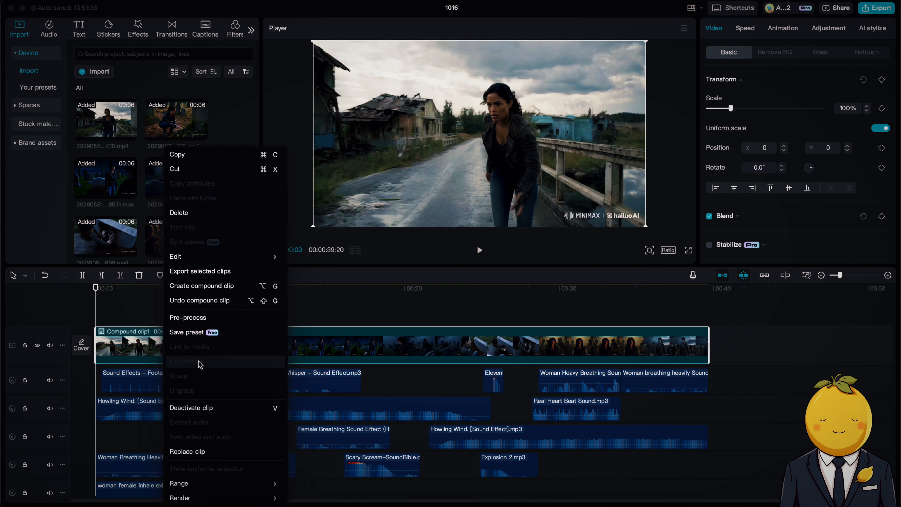
left_click(443, 351)
key("super+c")
key("super+v")
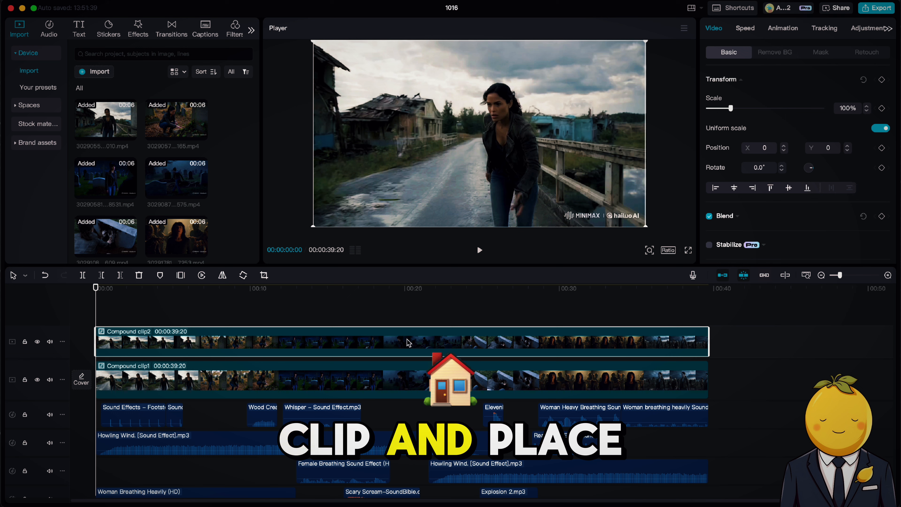
Apply the Blur video effect to the upper compound clip and set its blur strength to 64.
left_click(137, 29)
left_click(135, 53)
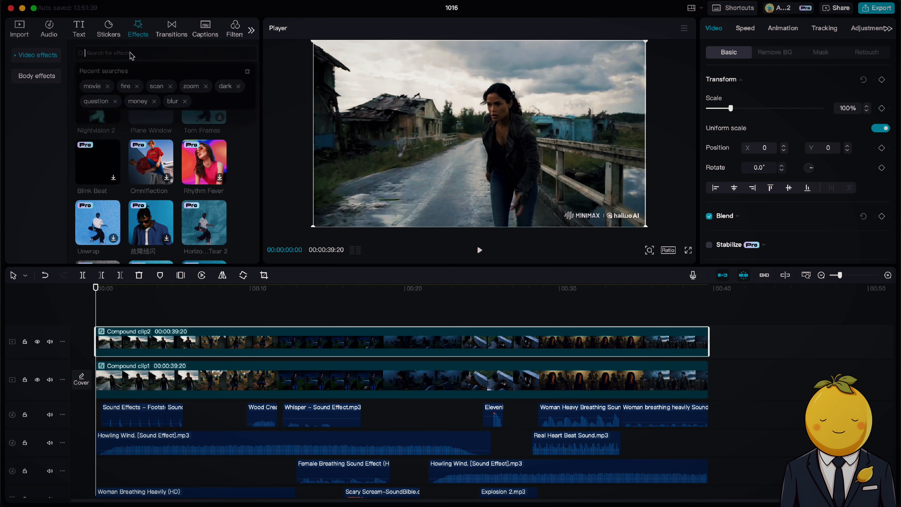
left_click(174, 101)
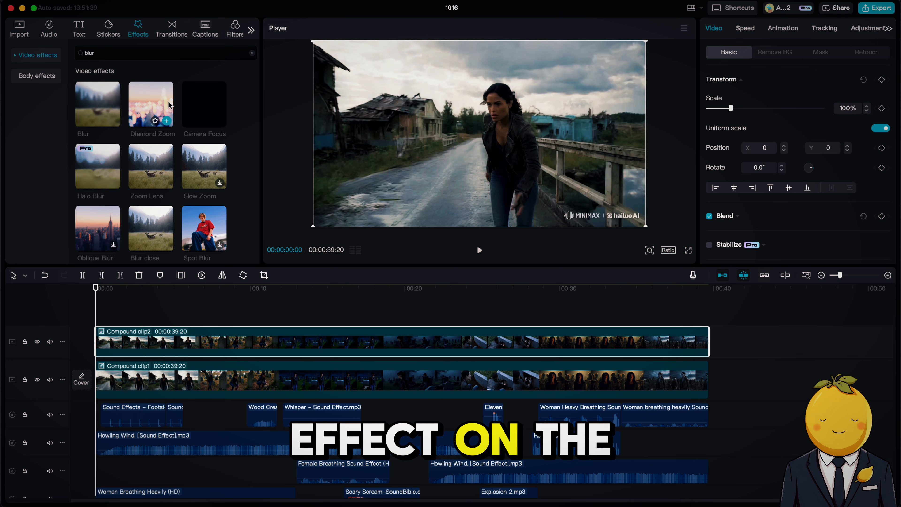
left_click_drag(98, 104, 224, 341)
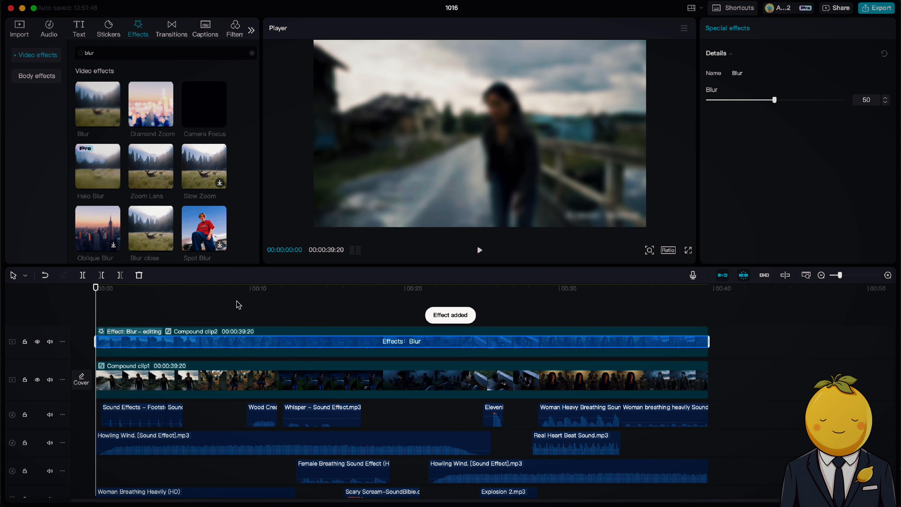
left_click(235, 296)
left_click(234, 351)
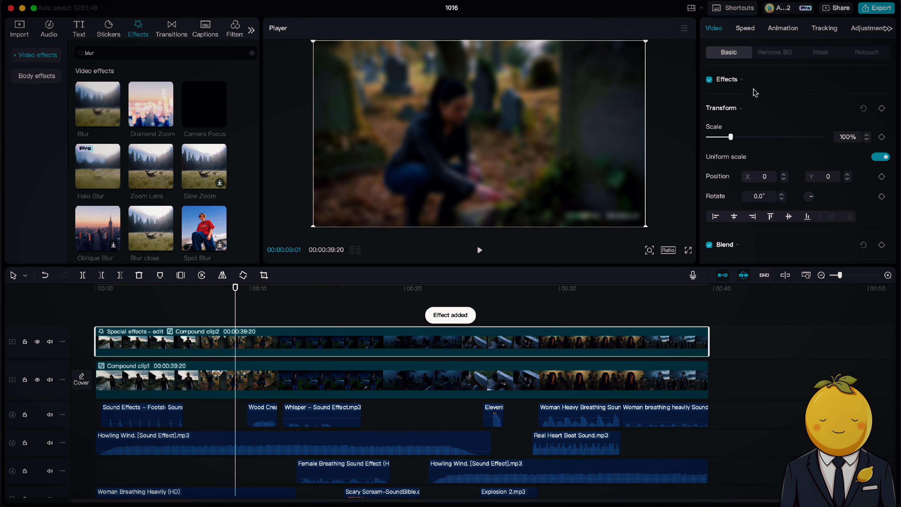
left_click(734, 80)
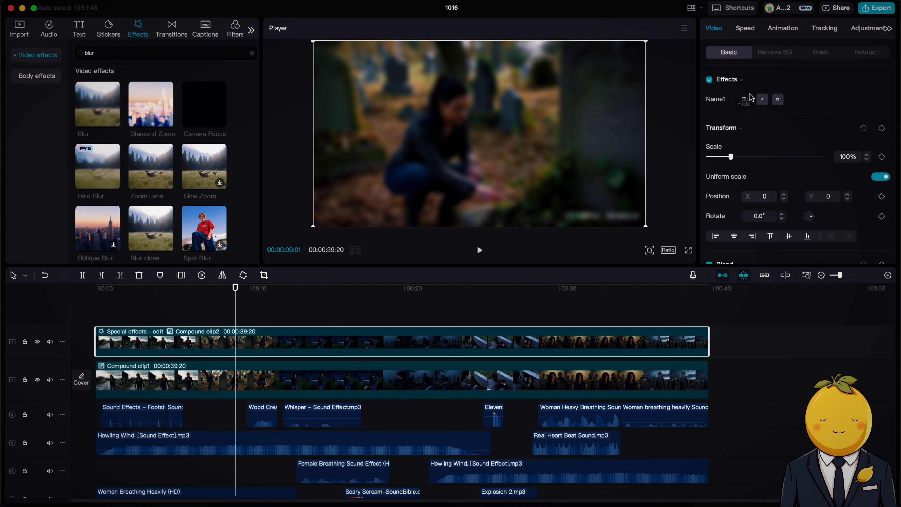
left_click(761, 100)
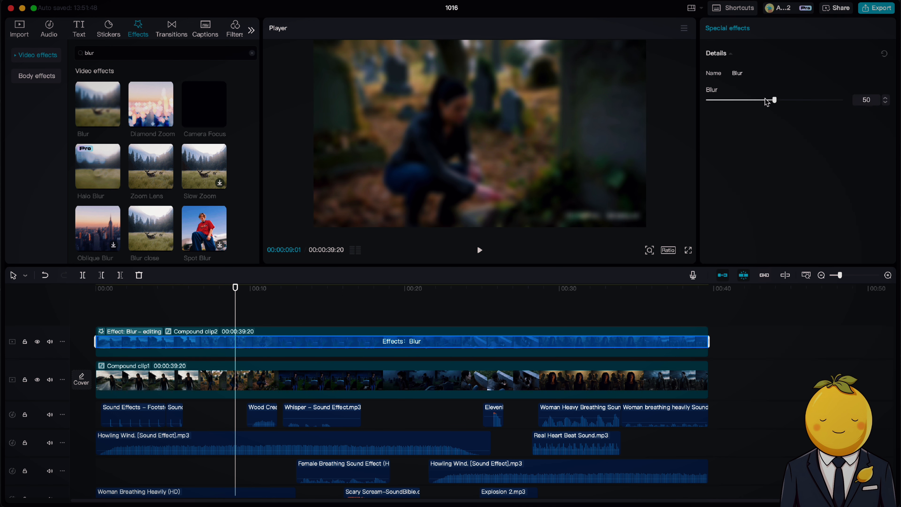
Add a Rectangle mask to the upper compound clip and fit it over the watermark at X 714, Y -472, about 441 by 64.
left_click(536, 354)
left_click(774, 52)
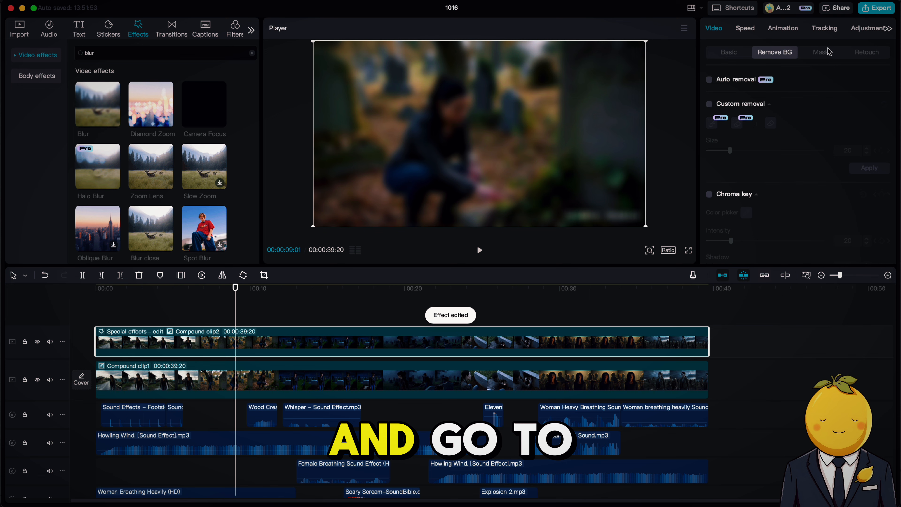
left_click(820, 52)
left_click(722, 156)
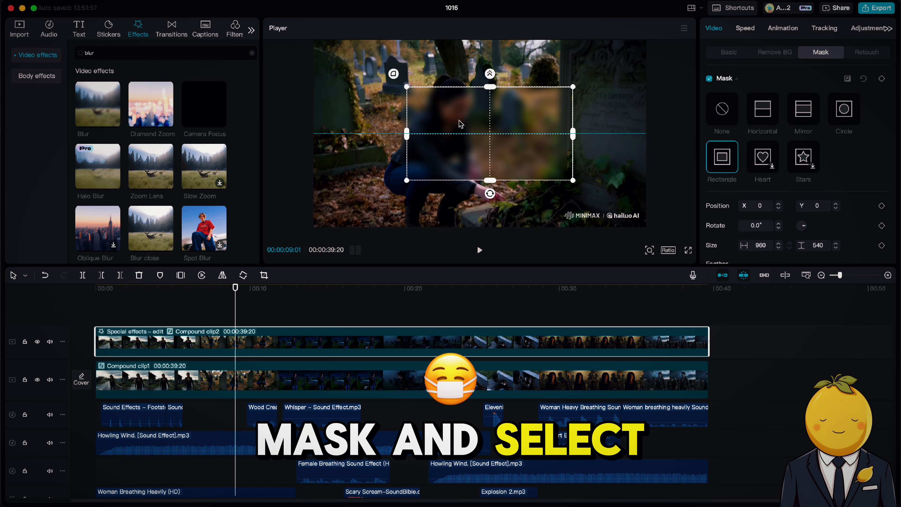
left_click_drag(460, 124, 540, 189)
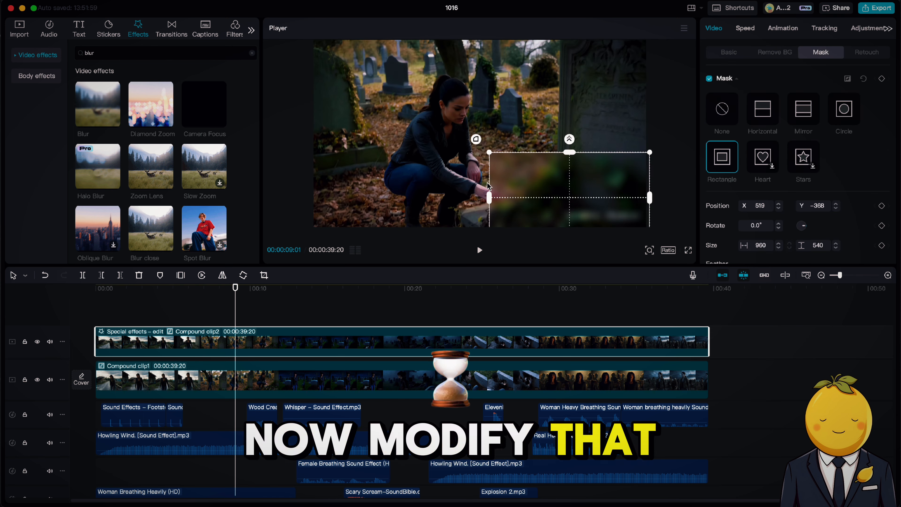
left_click_drag(490, 152, 606, 215)
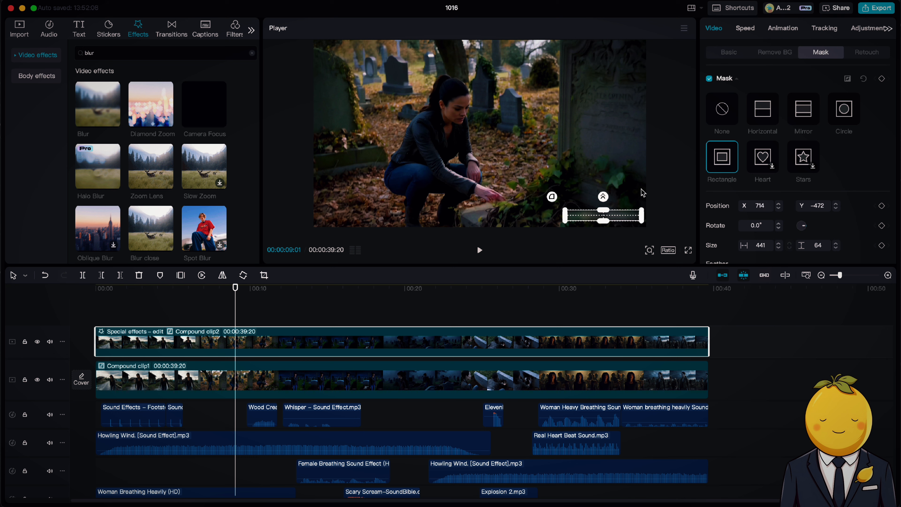
Play back the blurred watermark area and enlarge the rectangle mask to about 455 by 84.
left_click(449, 313)
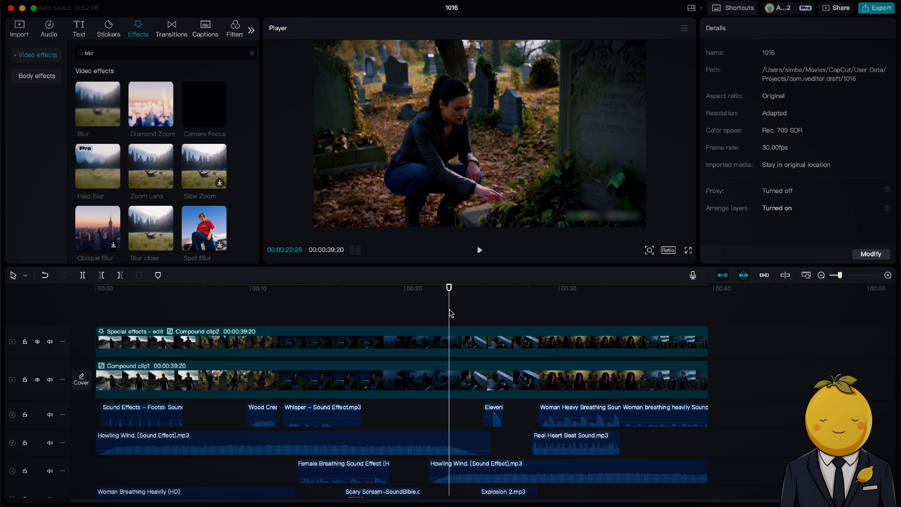
key("space")
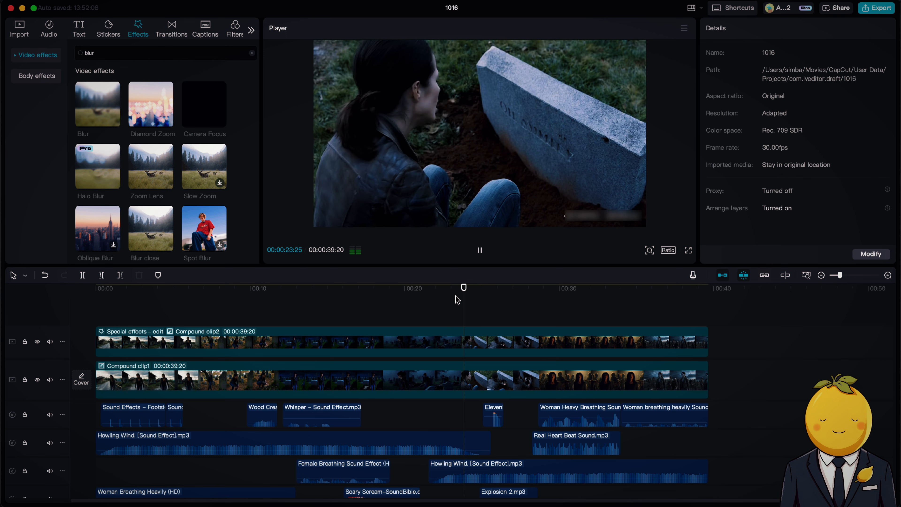
key("space")
left_click(475, 352)
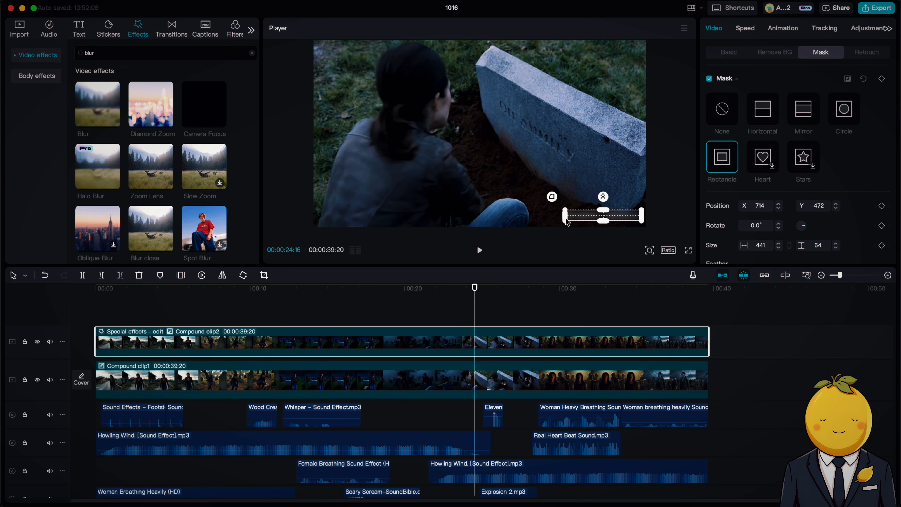
left_click_drag(566, 217, 564, 216)
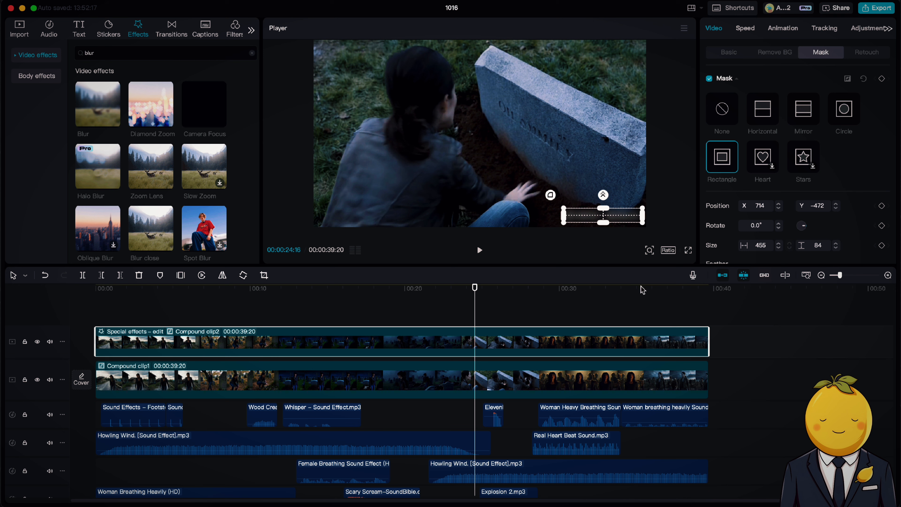
left_click(587, 318)
key("space")
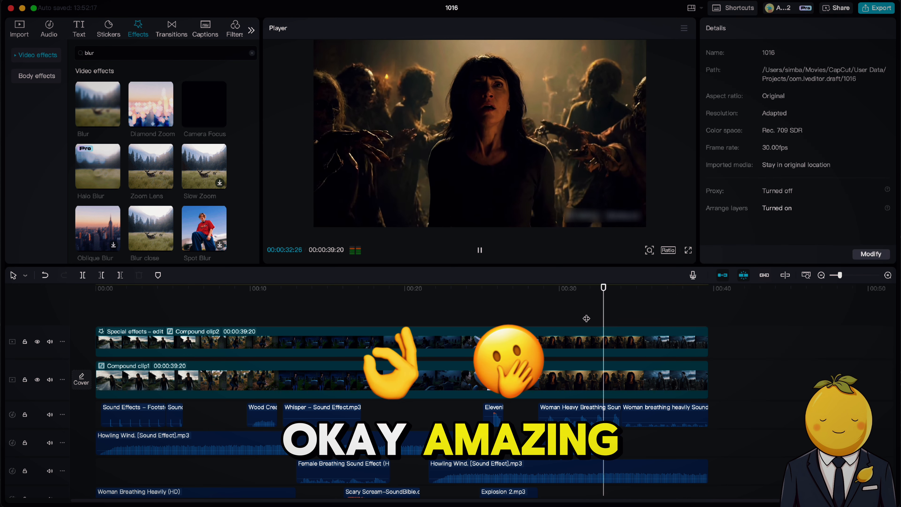
key("space")
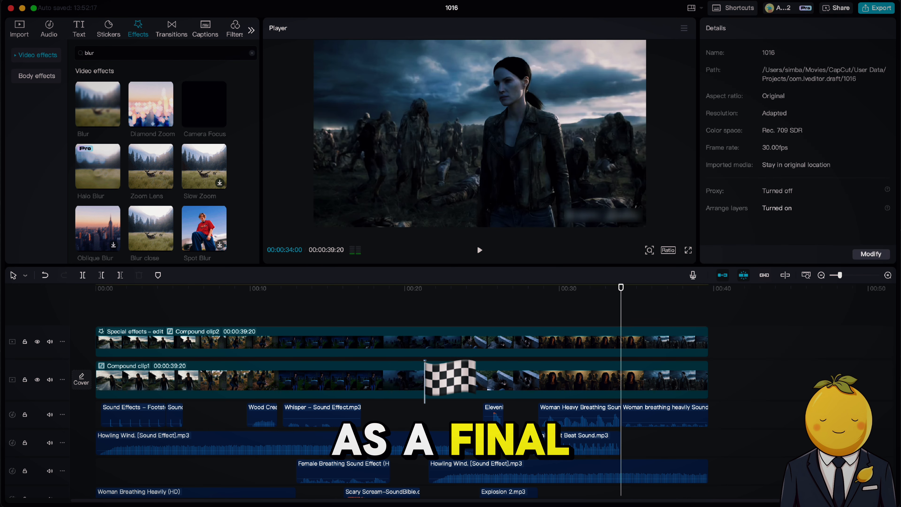
Search the filters for halloween and add the Ghost filter on a track above the video clips at about 33 seconds.
left_click(235, 29)
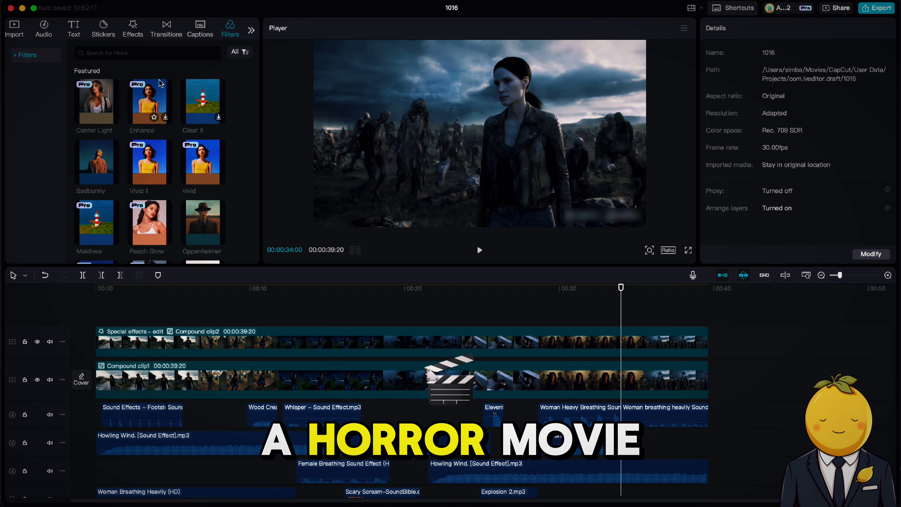
left_click(137, 53)
type("halloween")
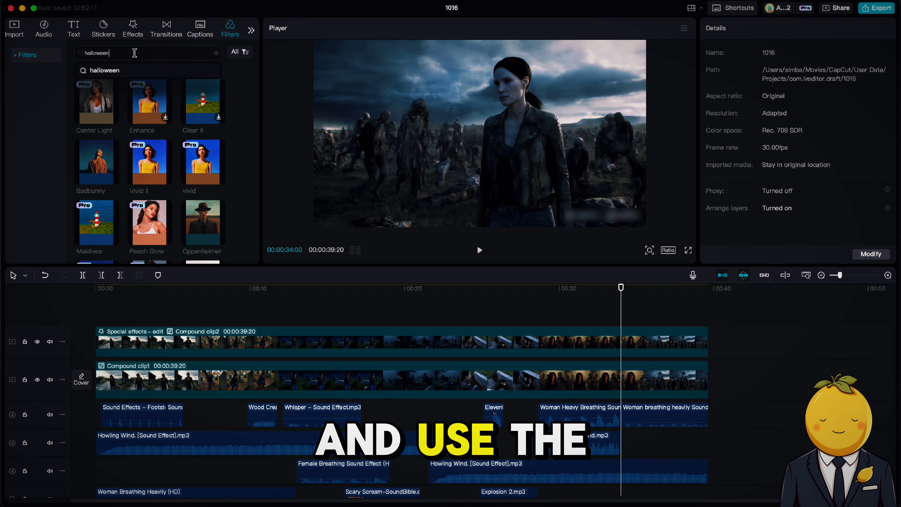
left_click(98, 70)
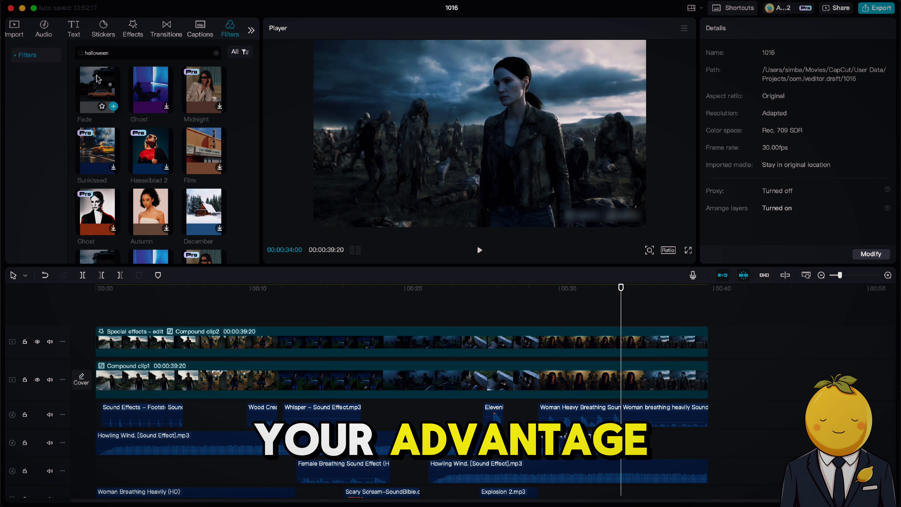
left_click_drag(150, 89, 603, 315)
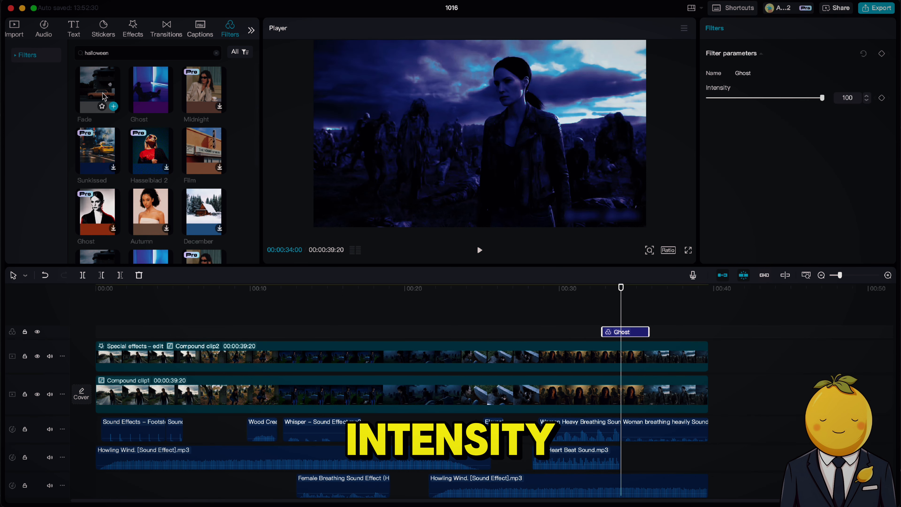
Add the Midnight filter just before the Ghost filter on the same track and check the footage beneath it.
left_click_drag(208, 103, 542, 332)
left_click(563, 288)
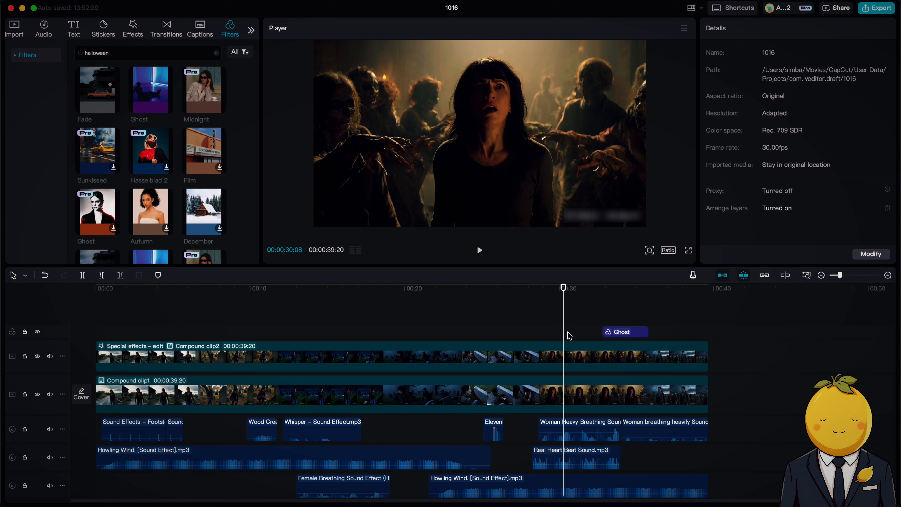
left_click_drag(623, 288, 606, 289)
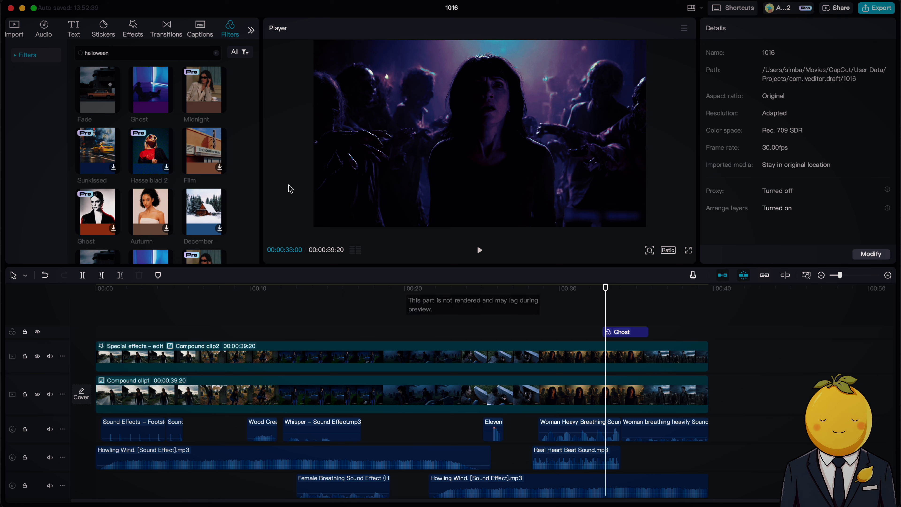
left_click_drag(214, 95, 559, 332)
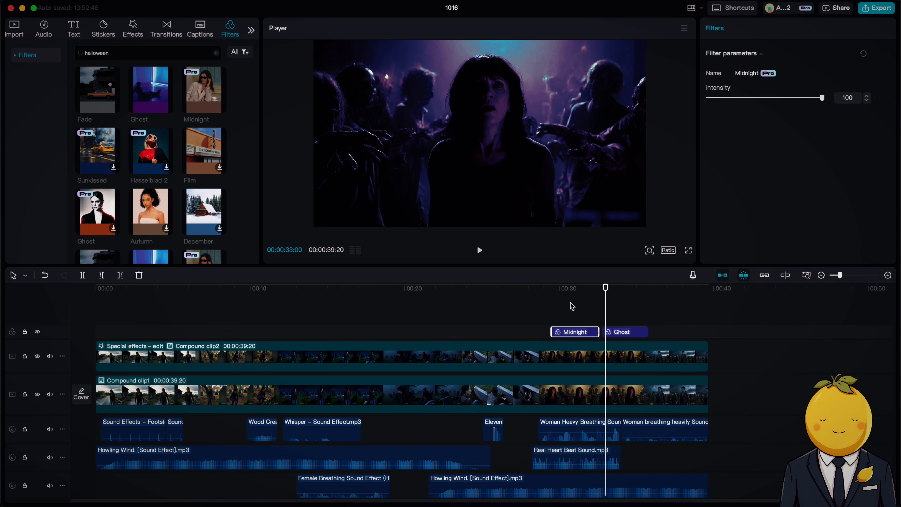
left_click(572, 294)
left_click_drag(572, 295, 557, 290)
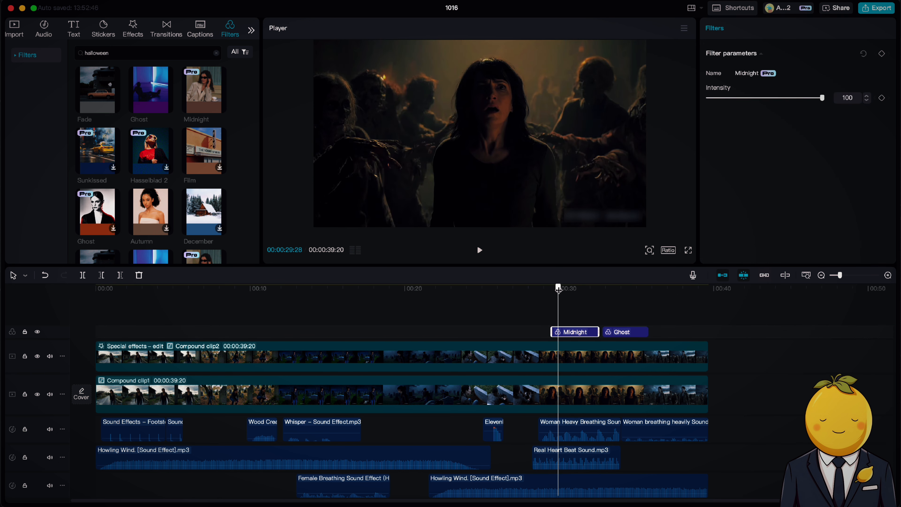
Extend the Midnight filter's start back to about 27 seconds and set its intensity to 62.
left_click_drag(546, 332, 507, 331)
left_click_drag(496, 294, 524, 299)
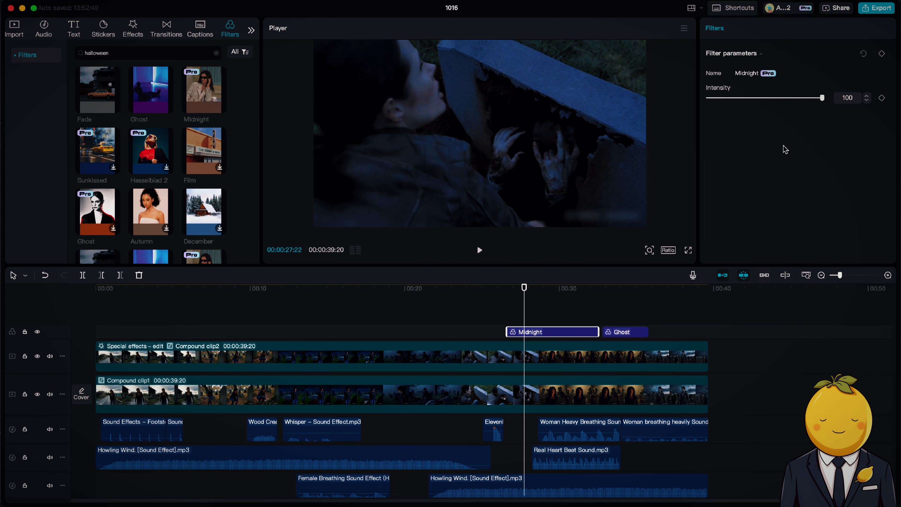
left_click_drag(760, 99, 779, 99)
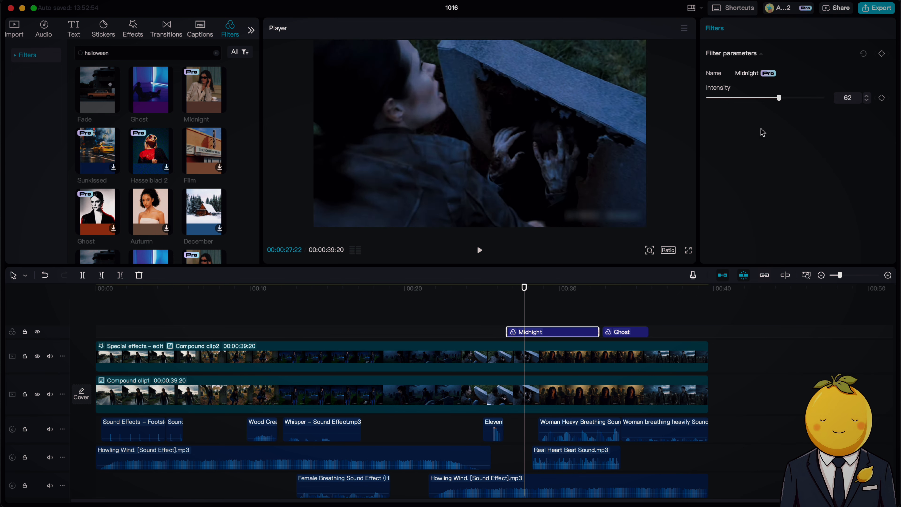
Stack the Ghost filter on a track above the start of the Midnight filter and set its intensity to 10.
left_click_drag(634, 335, 537, 334)
left_click_drag(793, 98, 713, 101)
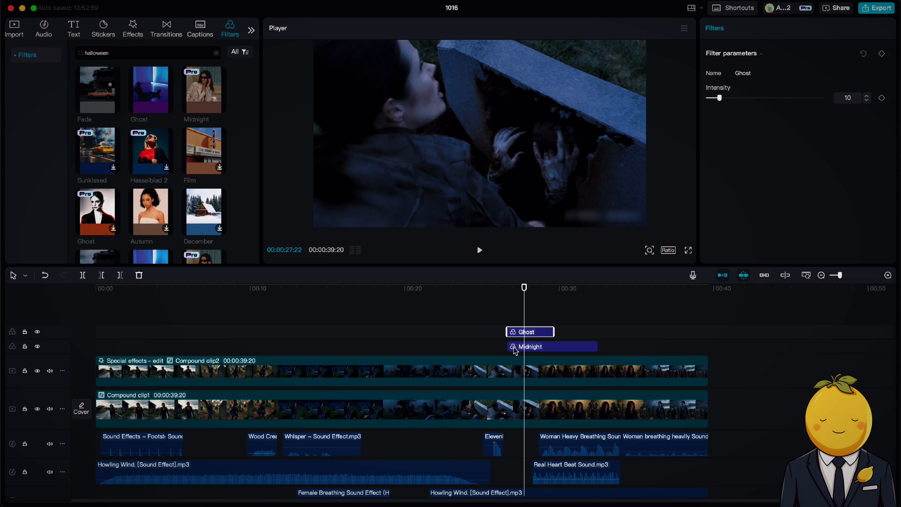
Extend the Midnight and Ghost filters back to the start of the timeline and preview the opening shot.
left_click_drag(514, 350, 104, 289)
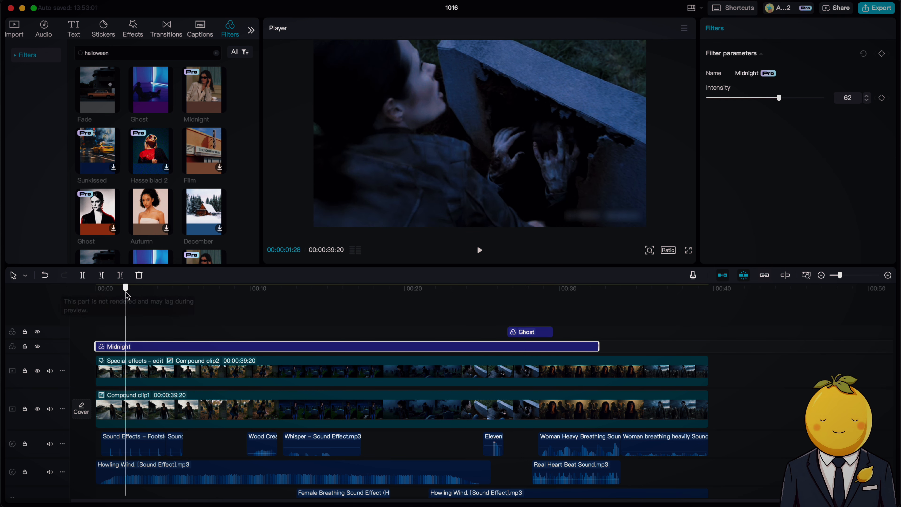
left_click_drag(507, 333, 95, 332)
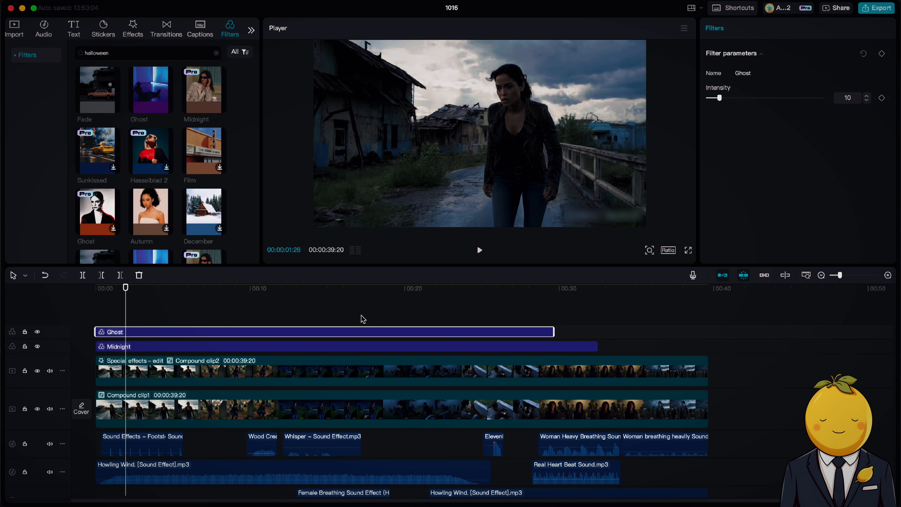
key("space")
key("space")
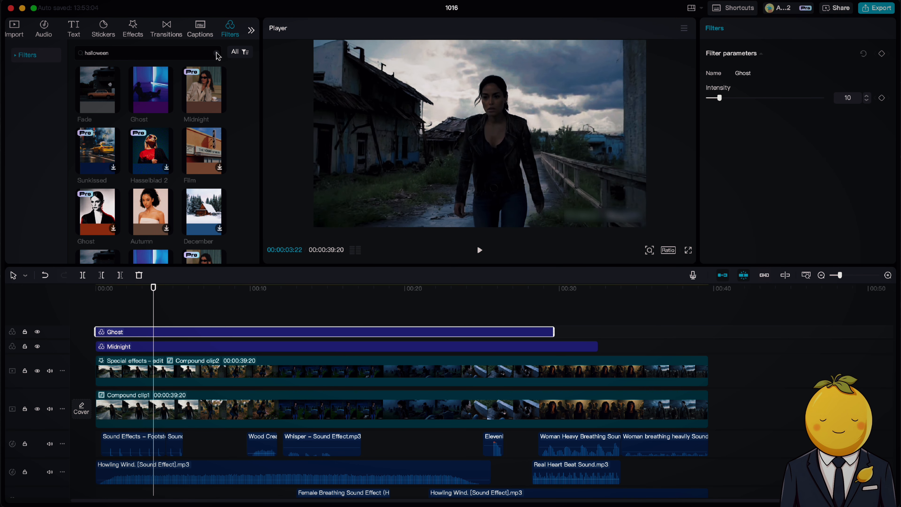
Add the Fade filter above Ghost, set its intensity to 13, extend its end to about 29 seconds and preview it.
left_click_drag(94, 101, 142, 331)
left_click_drag(745, 97, 698, 100)
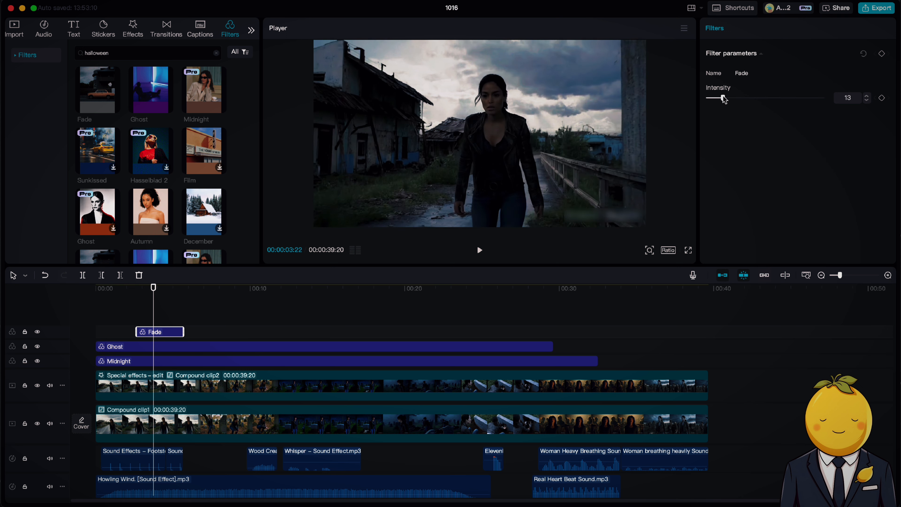
mouse_move(168, 338)
left_mouse_down()
mouse_move(220, 339)
mouse_move(169, 332)
left_mouse_up()
key("space")
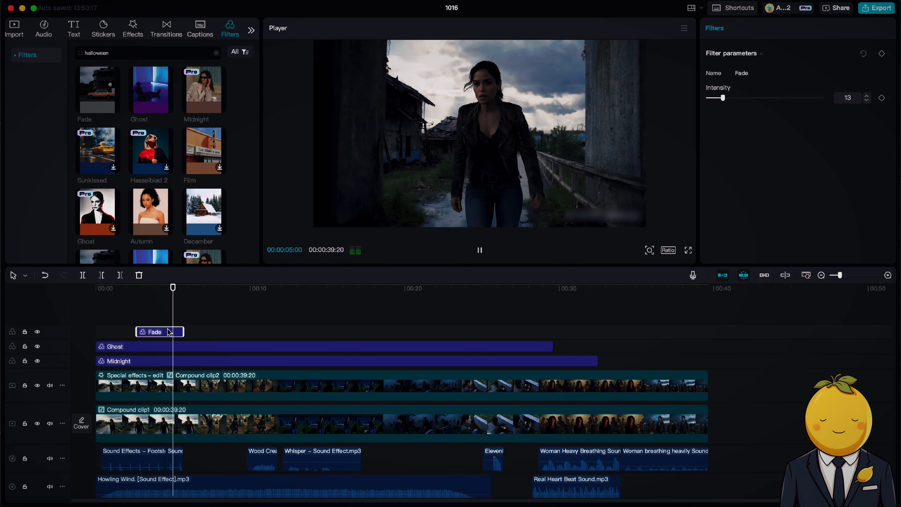
key("space")
left_click_drag(183, 332, 542, 331)
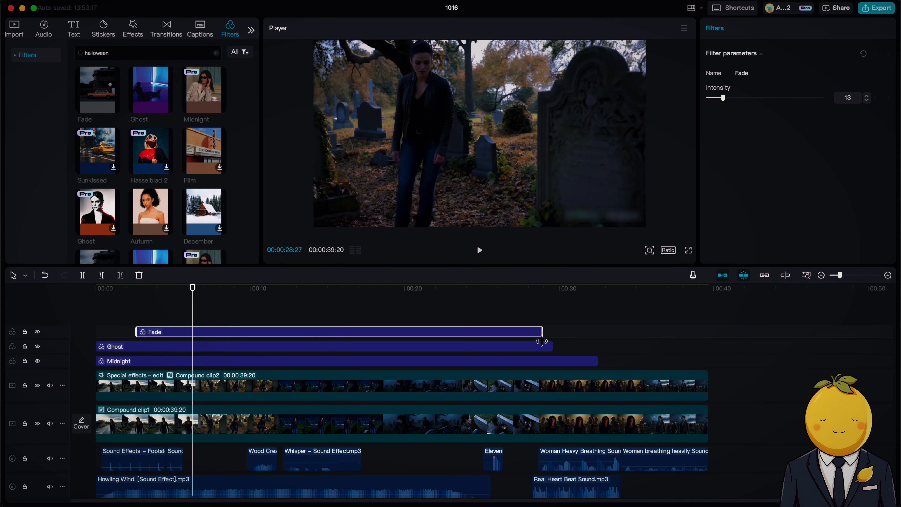
key("space")
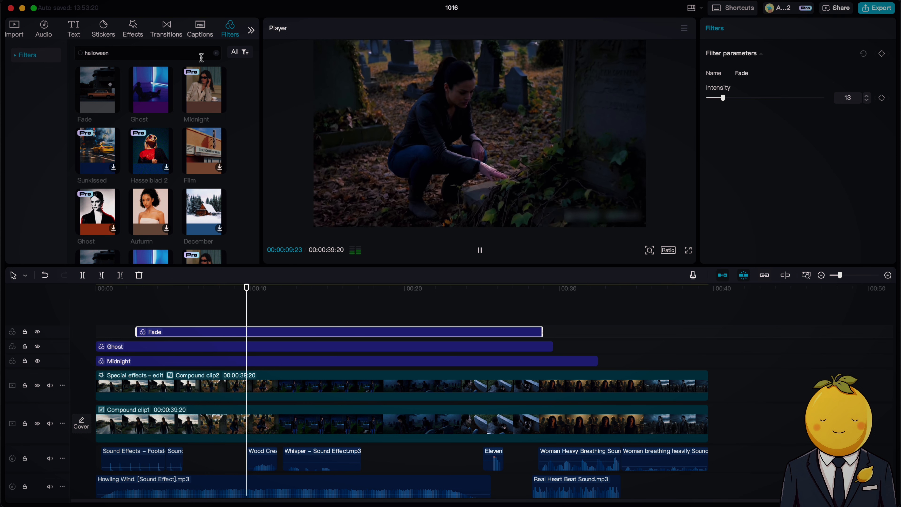
key("space")
Clear the filter search, add the Center Light filter above Fade at about 9 seconds and set its intensity to 3.
left_click(215, 53)
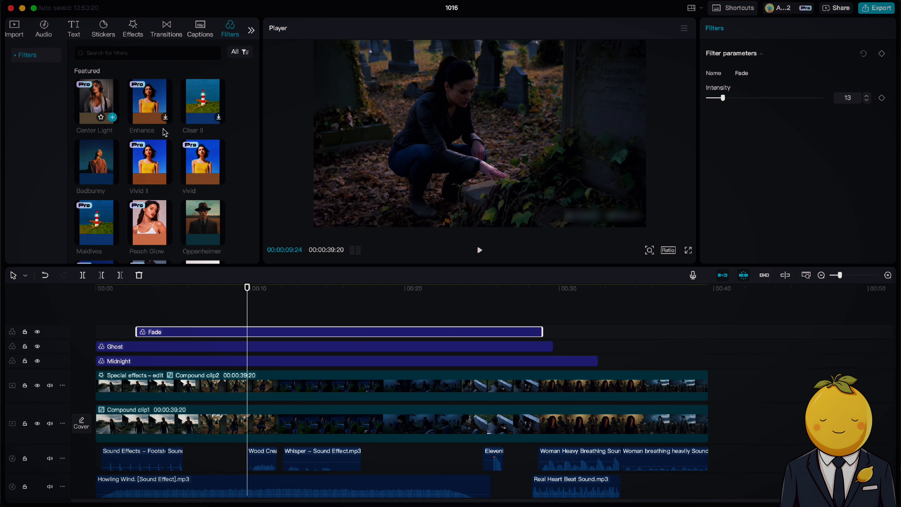
left_click_drag(96, 102, 250, 331)
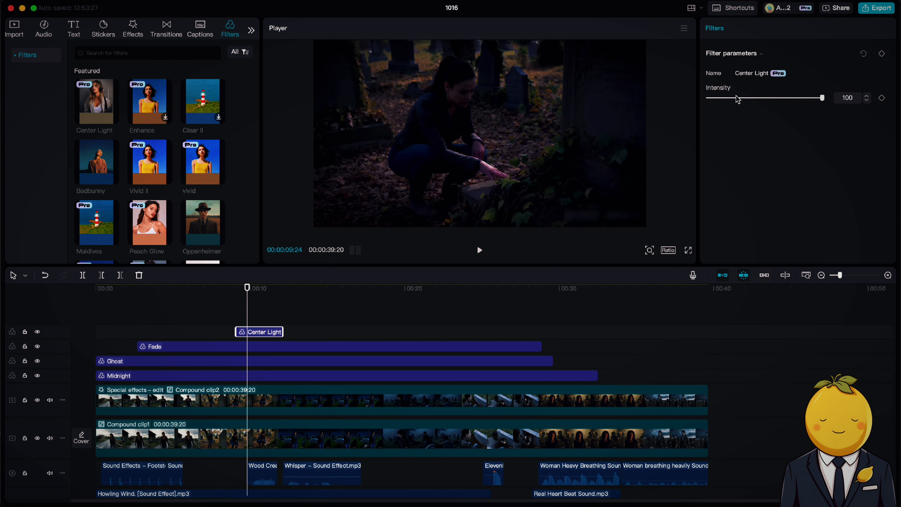
left_click_drag(737, 99, 718, 99)
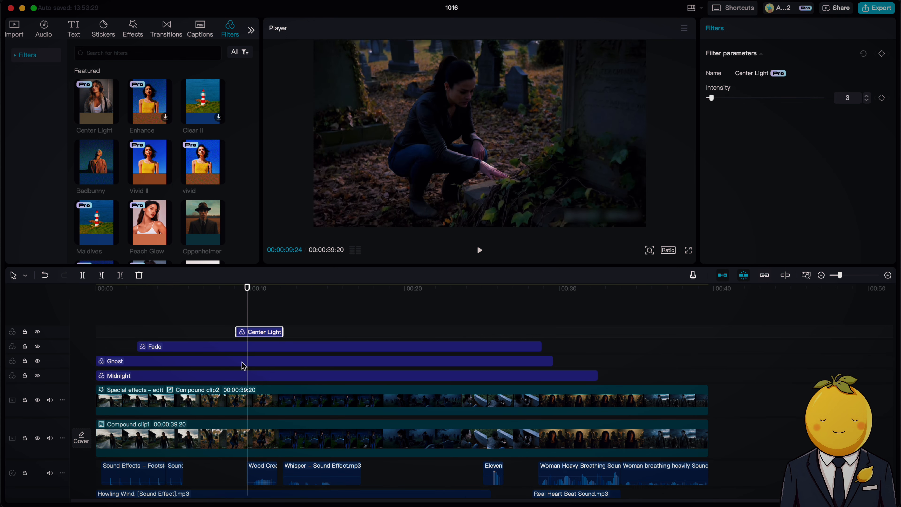
Extend the Fade filter back to the timeline start and stretch Center Light across the full length of the video.
left_click_drag(139, 341, 95, 344)
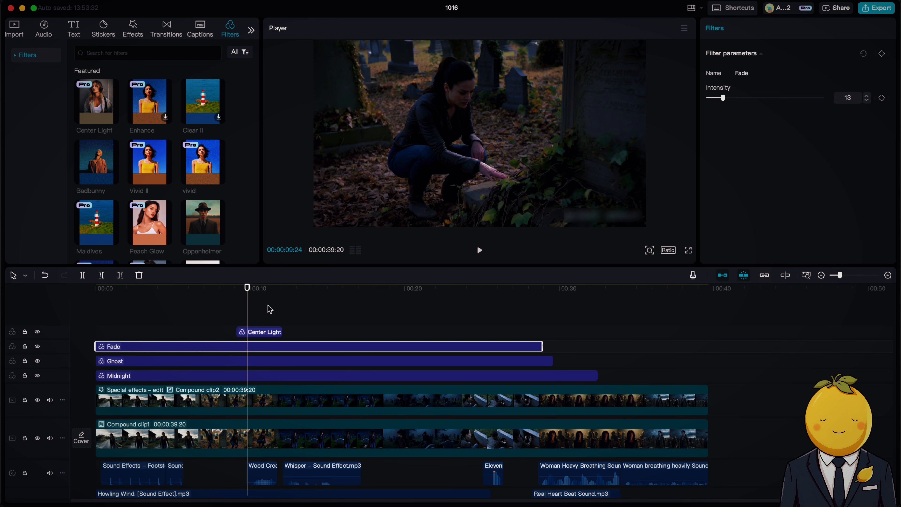
left_click_drag(235, 332, 96, 331)
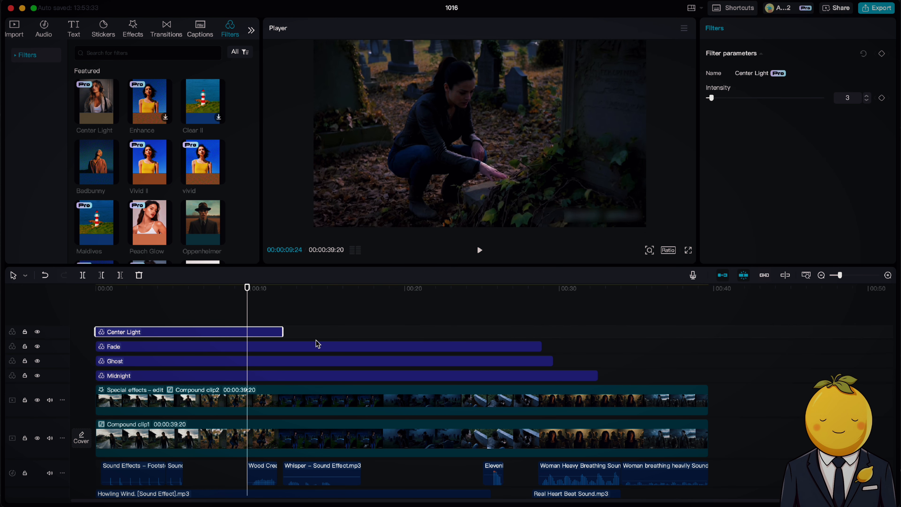
left_click_drag(282, 331, 707, 316)
Extend the Fade, Ghost and Midnight filters to end exactly with the video clips, and preview the filtered footage.
left_click_drag(552, 351, 528, 378)
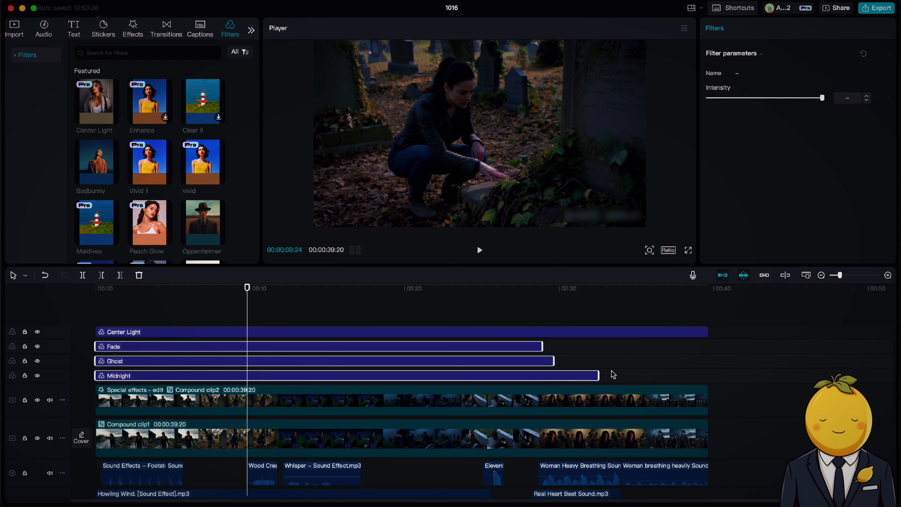
left_click_drag(617, 372, 784, 373)
left_click(749, 355)
left_click_drag(729, 347, 709, 361)
left_click(654, 318)
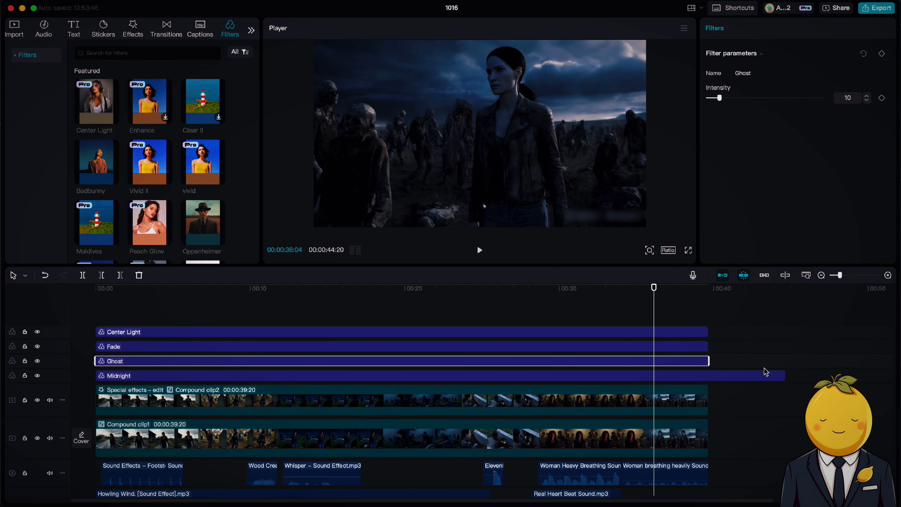
left_click_drag(783, 370, 723, 362)
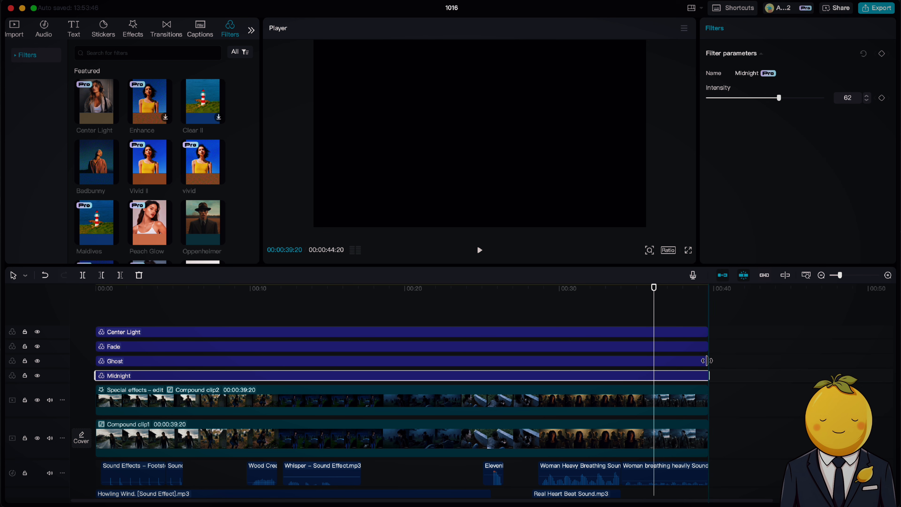
left_click_drag(483, 287, 423, 291)
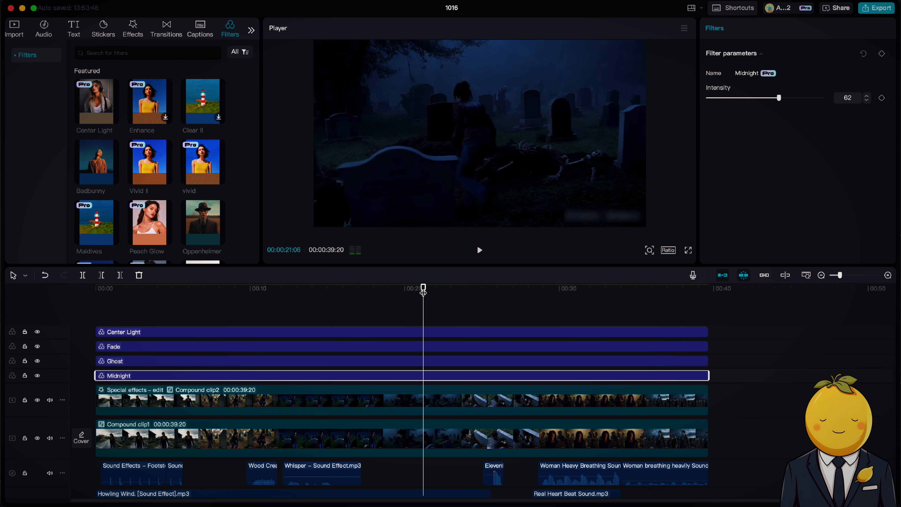
key("space")
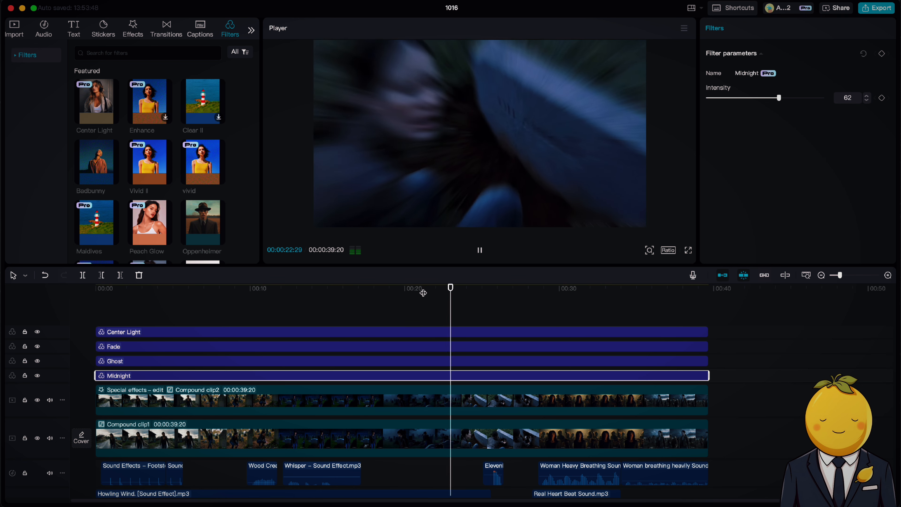
left_click_drag(423, 292, 291, 298)
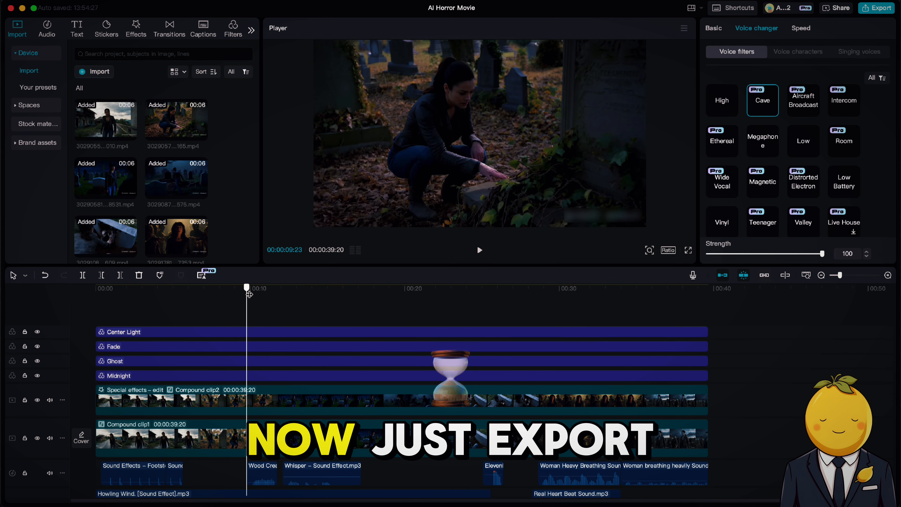
Export the project as AI Horror Movie in 4K, with the HEVC codec, mp4 format and 60fps.
left_click(876, 8)
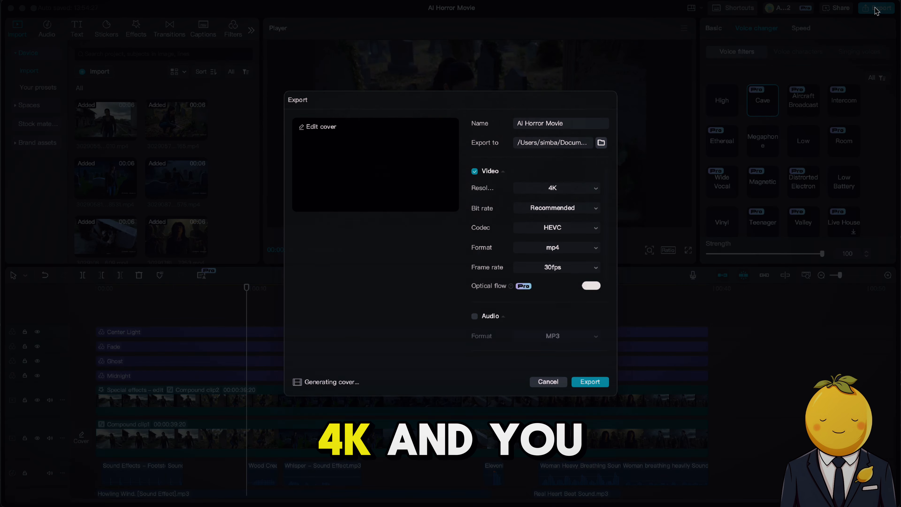
left_click(589, 411)
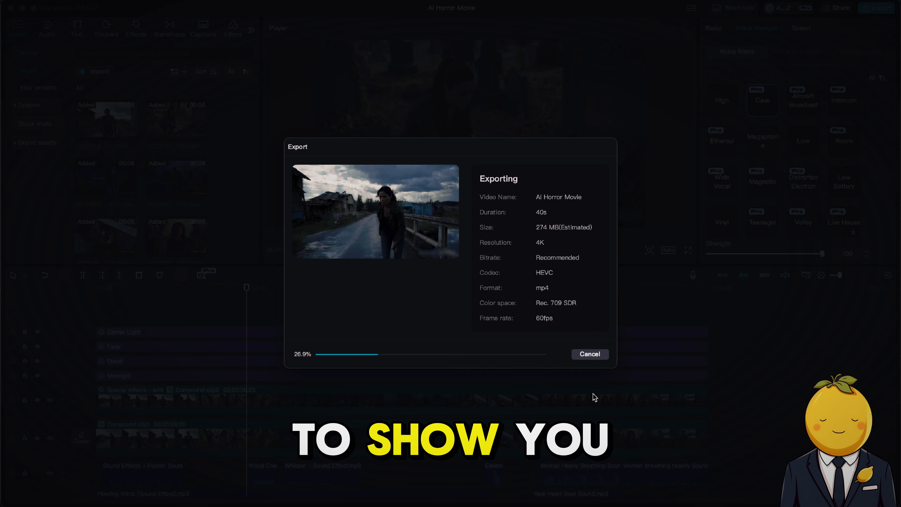